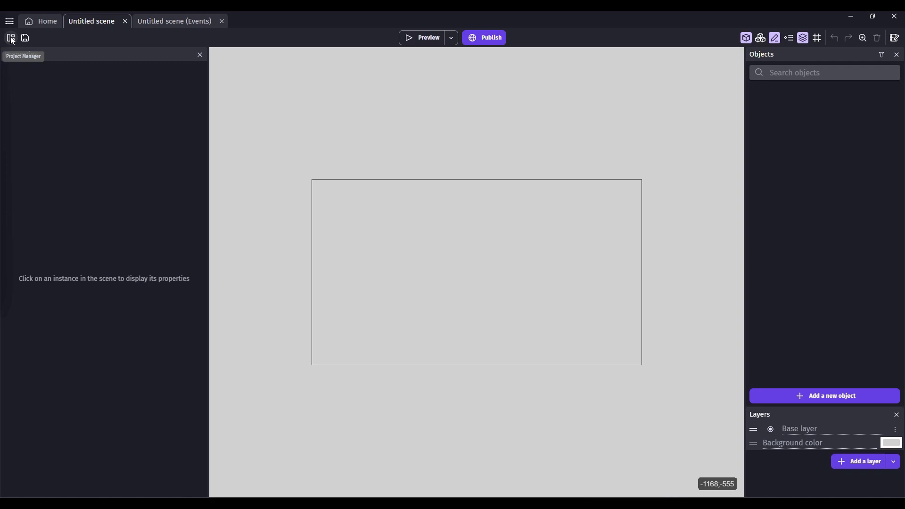
# Step: Add a new scene to the project and name it Credits
pyautogui.click(10, 38)
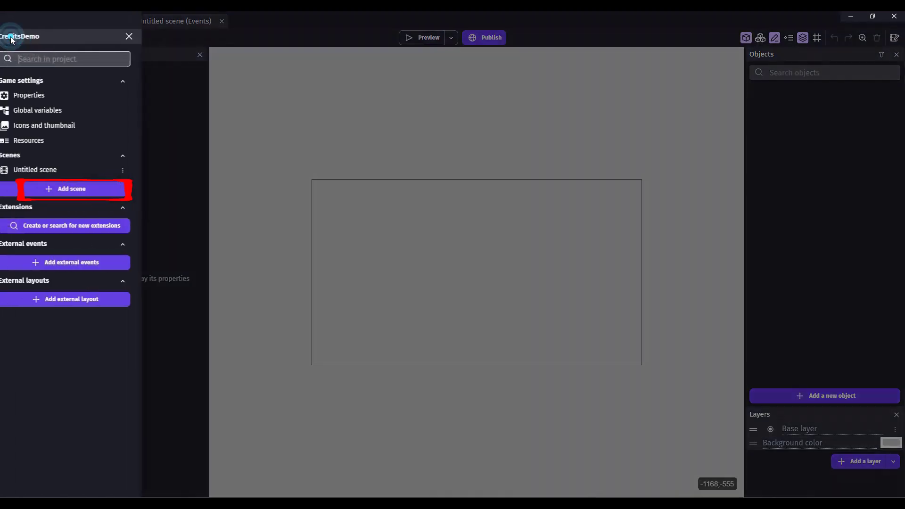
pyautogui.click(69, 189)
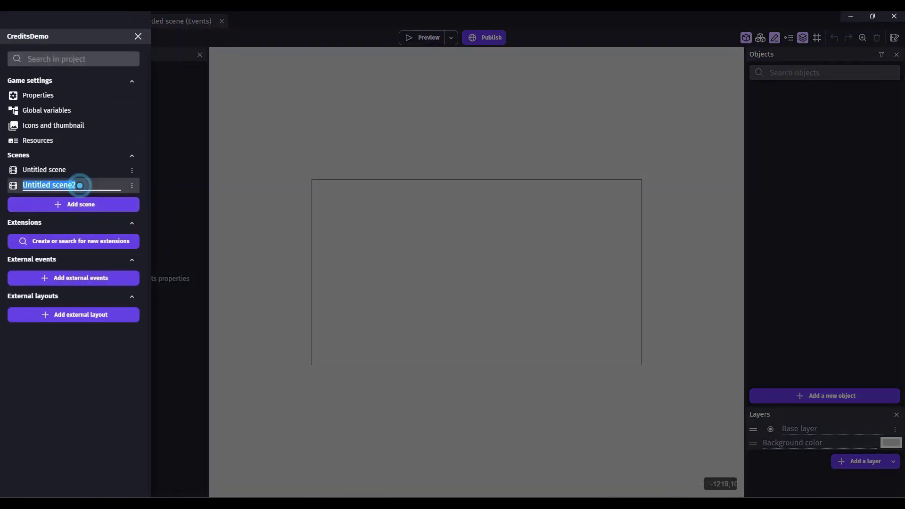
pyautogui.write('Credits')
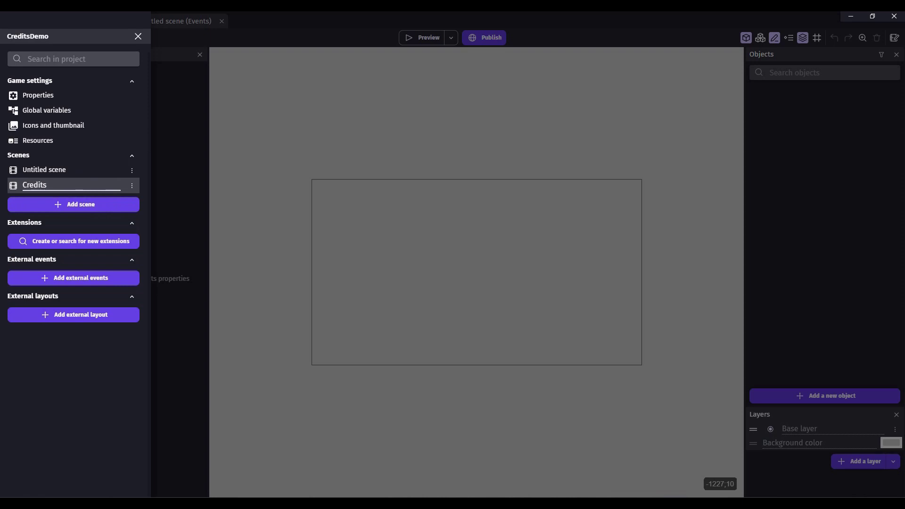
pyautogui.press('Return')
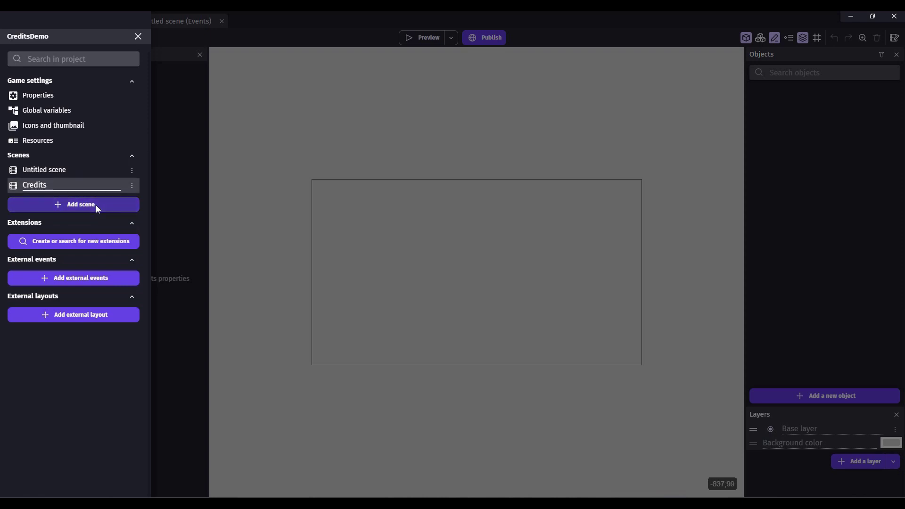
# Step: Add another scene to the project and name it MainMenu
pyautogui.click(95, 205)
pyautogui.tripleClick(83, 199)
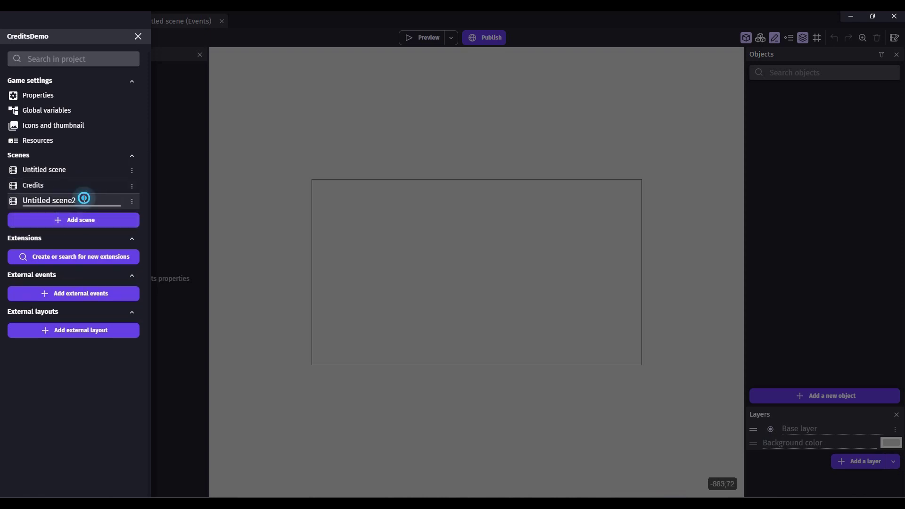
pyautogui.write('Ma')
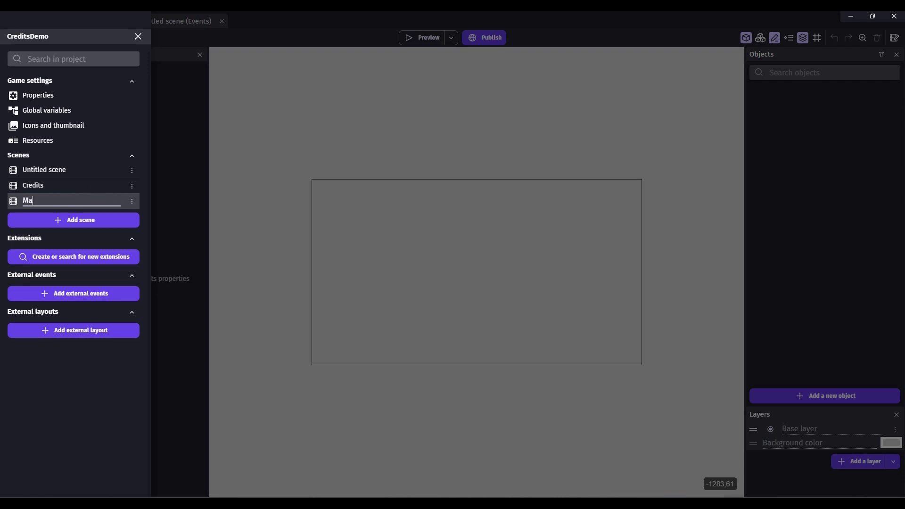
pyautogui.write('inMenu')
# Step: Open the Credits scene and set its background color to black (0;0;0) in the scene properties
pyautogui.click(49, 187)
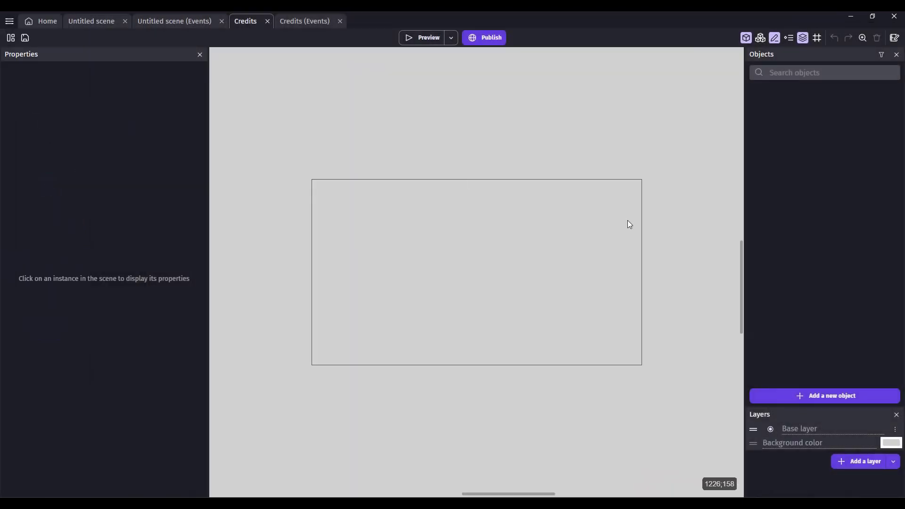
pyautogui.rightClick(526, 273)
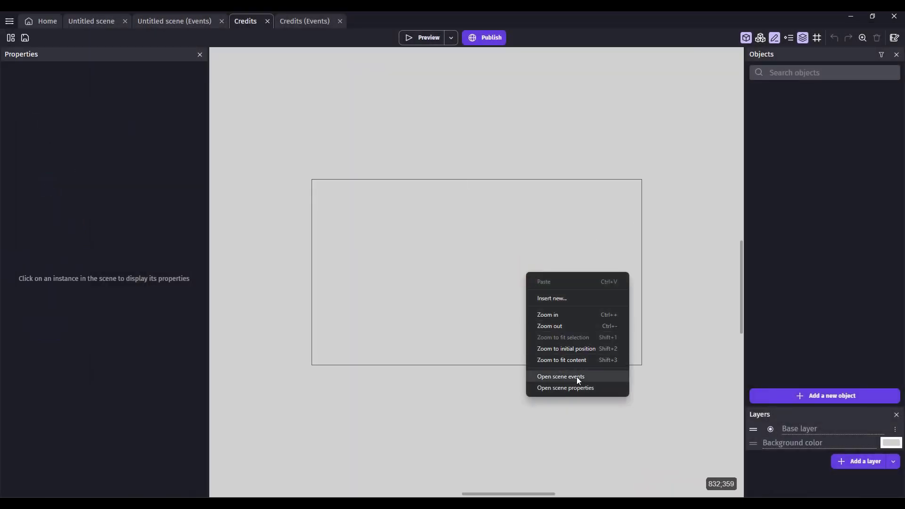
pyautogui.click(588, 387)
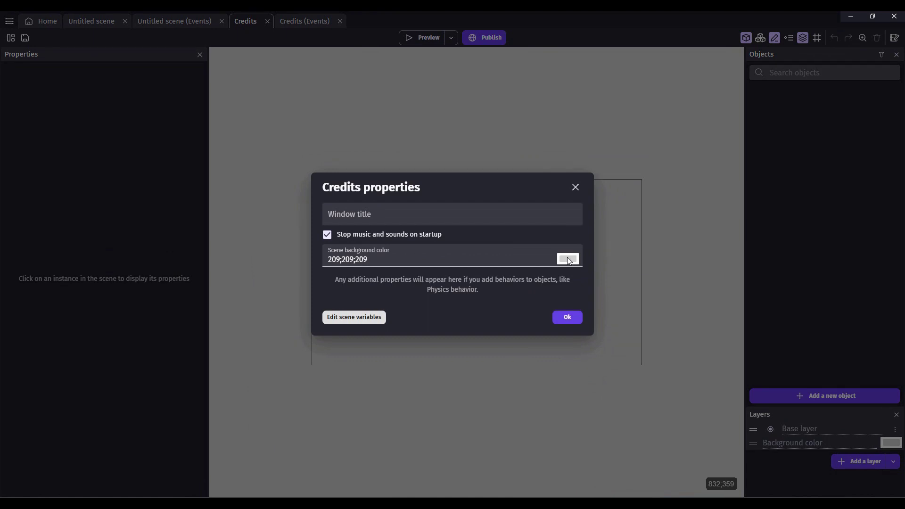
pyautogui.click(569, 261)
pyautogui.moveTo(608, 292); pyautogui.dragTo(534, 353)
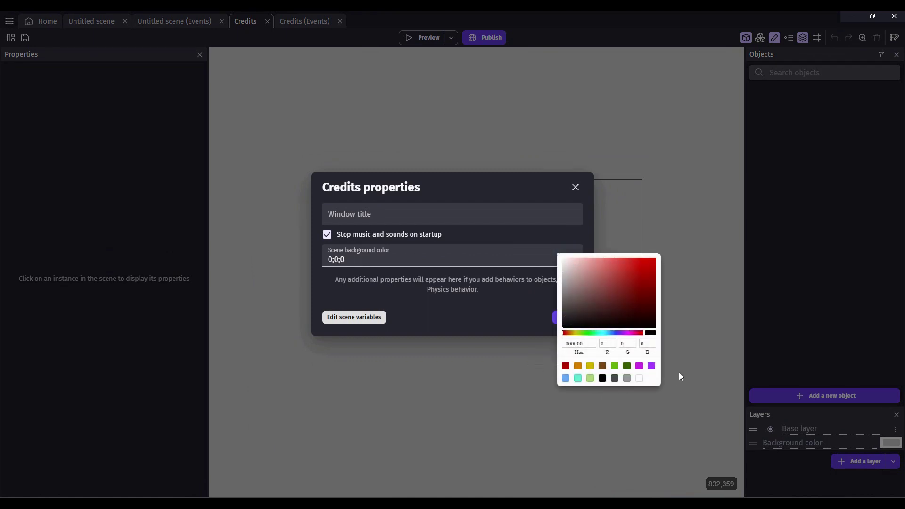
pyautogui.click(509, 420)
pyautogui.click(567, 318)
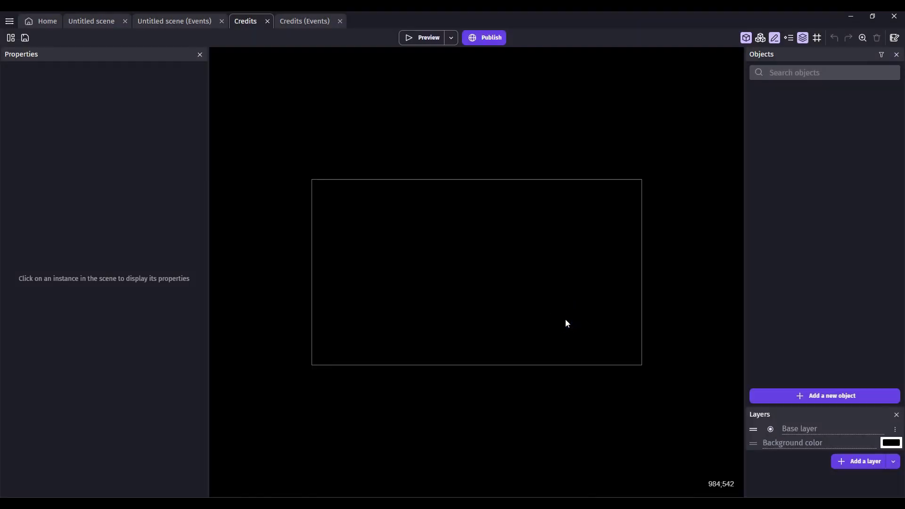
# Step: Create a new Text object from scratch in the Credits scene and name it Credits
pyautogui.click(782, 395)
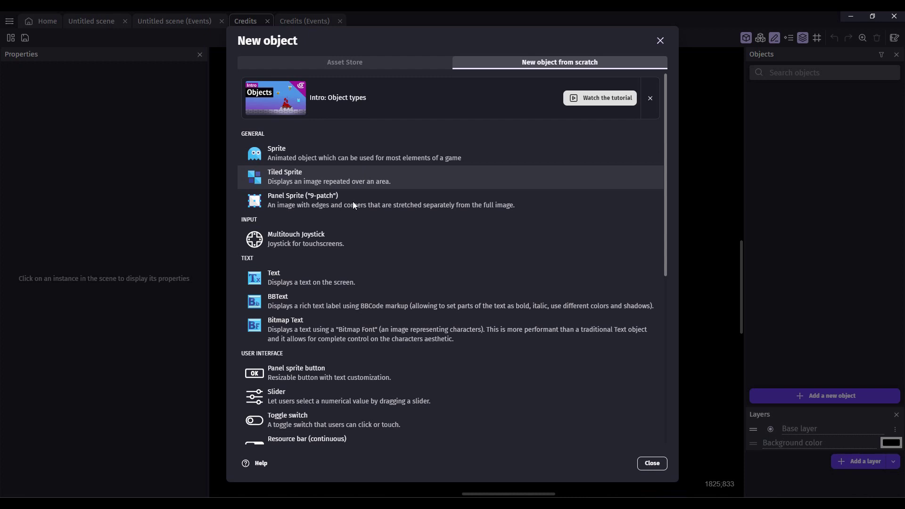
pyautogui.click(336, 276)
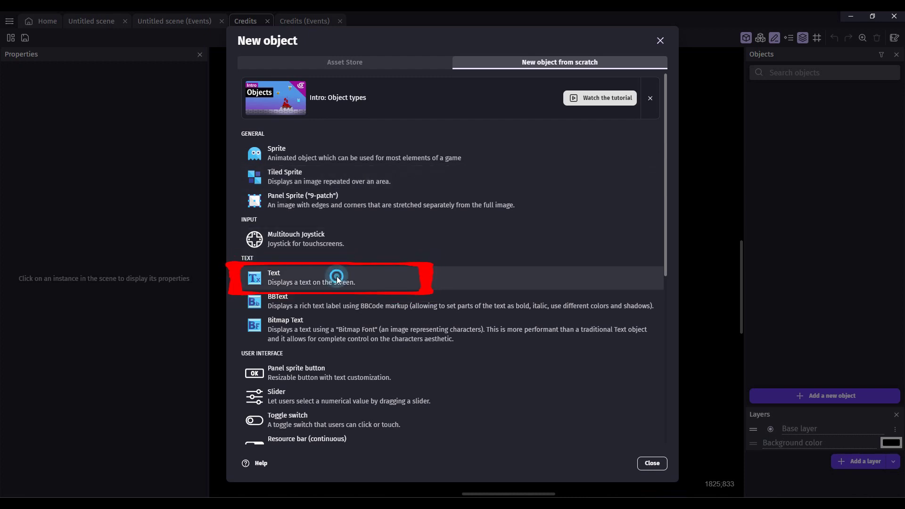
pyautogui.moveTo(258, 91); pyautogui.dragTo(195, 79)
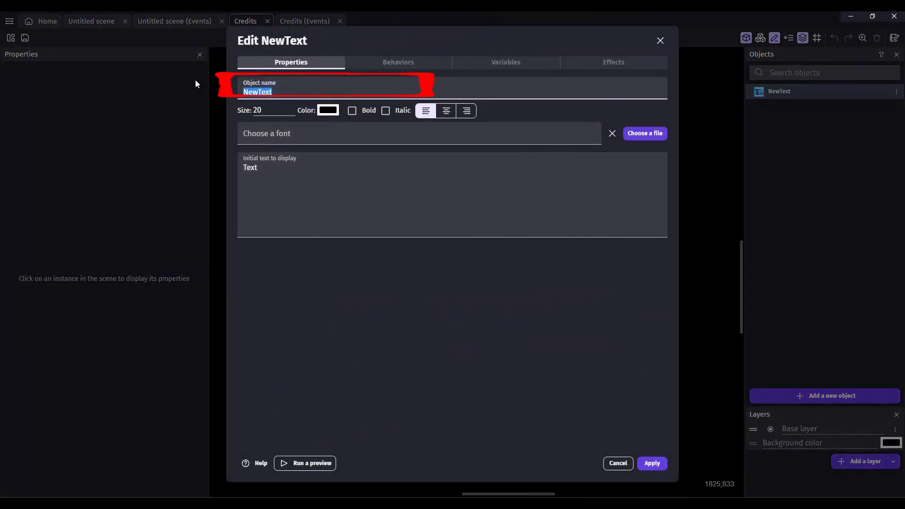
pyautogui.write('Credits')
# Step: Set the Credits text color to a dark red
pyautogui.click(329, 114)
pyautogui.click(401, 131)
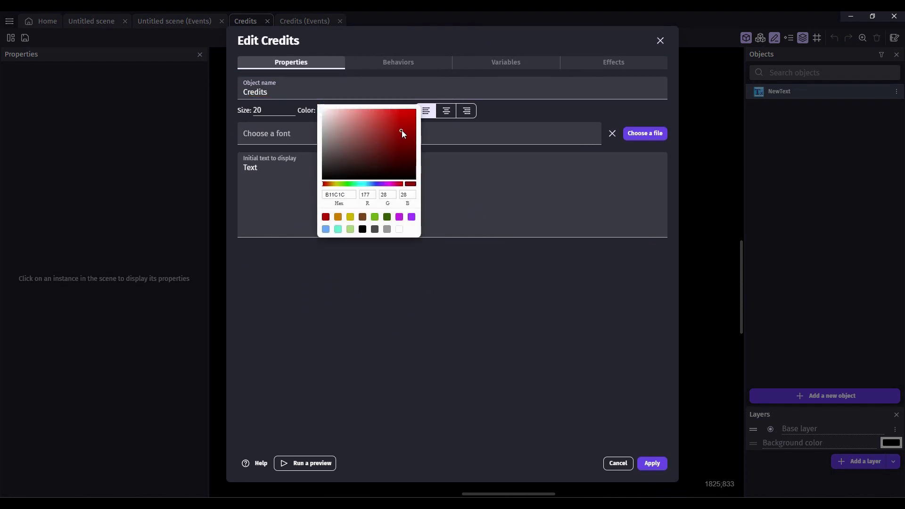
pyautogui.moveTo(402, 130); pyautogui.dragTo(405, 129)
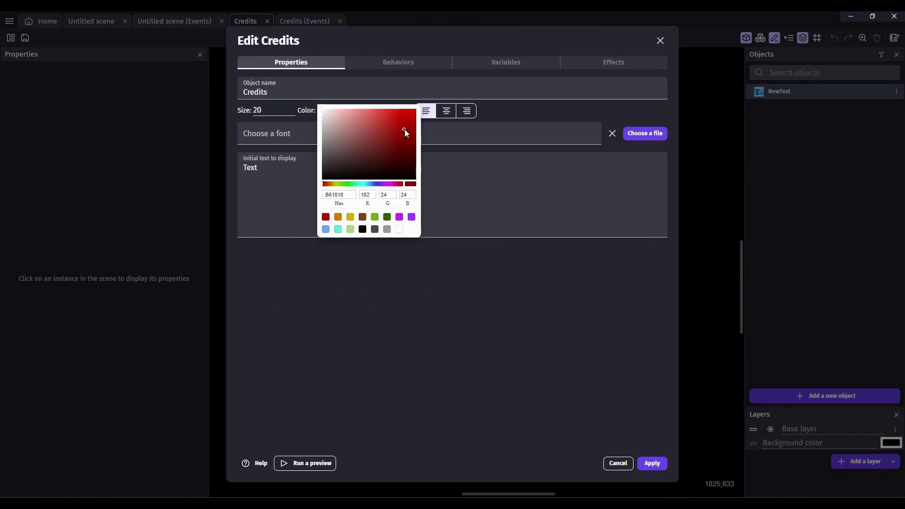
pyautogui.click(384, 300)
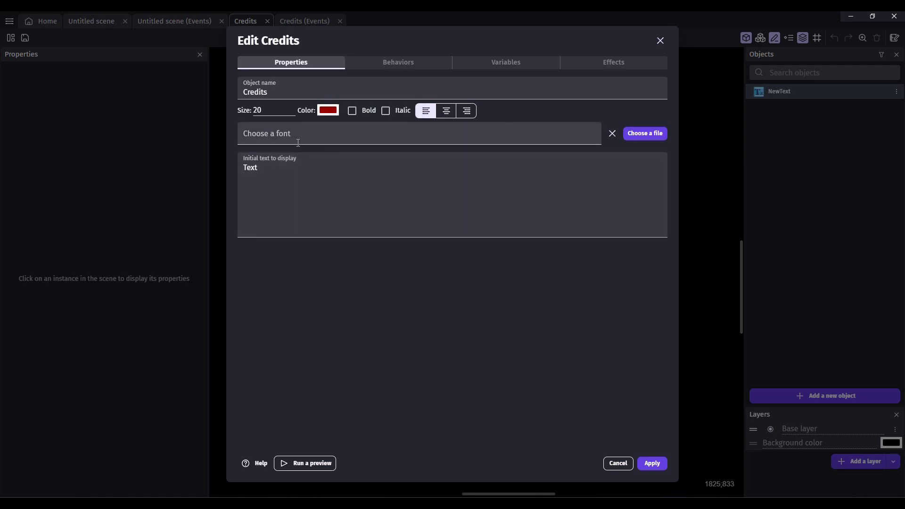
# Step: Replace the initial text with the copied credits list that starts with "The Maze of Life" and "-- Cast --"
pyautogui.doubleClick(291, 178)
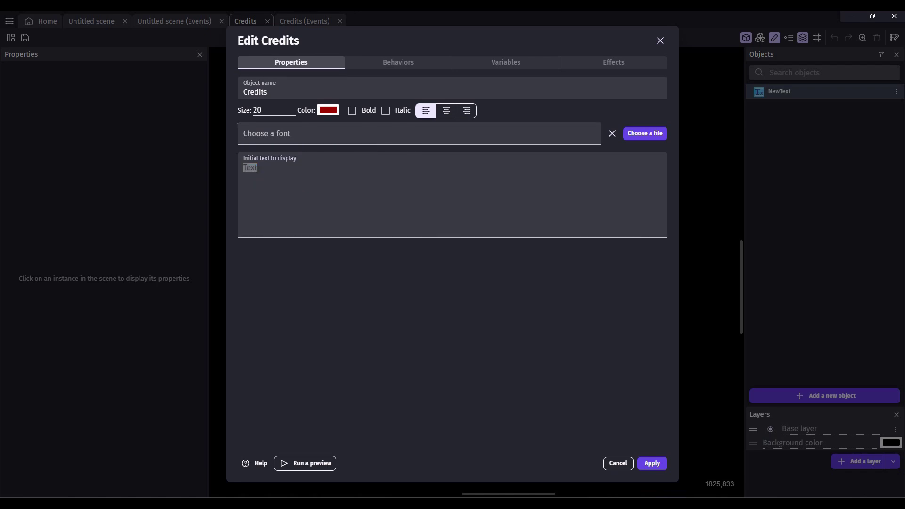
pyautogui.click(315, 236)
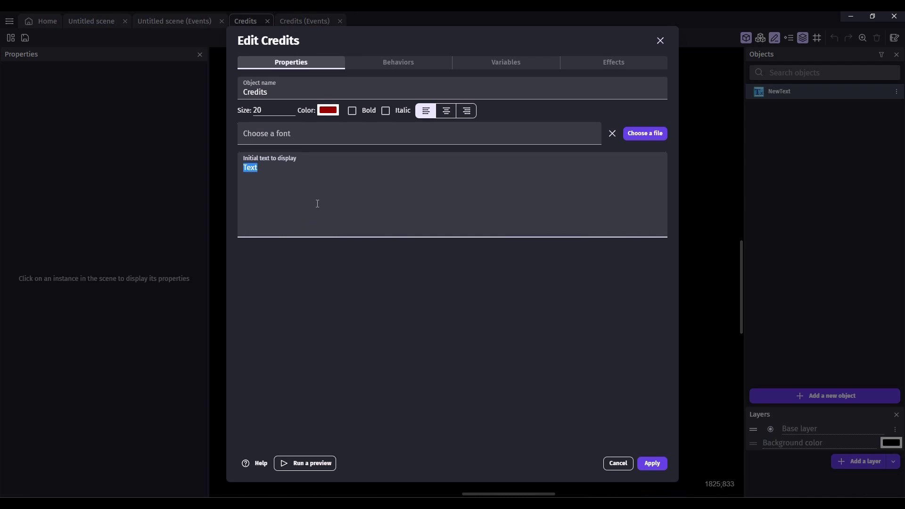
pyautogui.hotkey('ctrl', 'v')
# Step: Set the Credits text size to 30 and center its alignment, keeping the default font
pyautogui.click(247, 111)
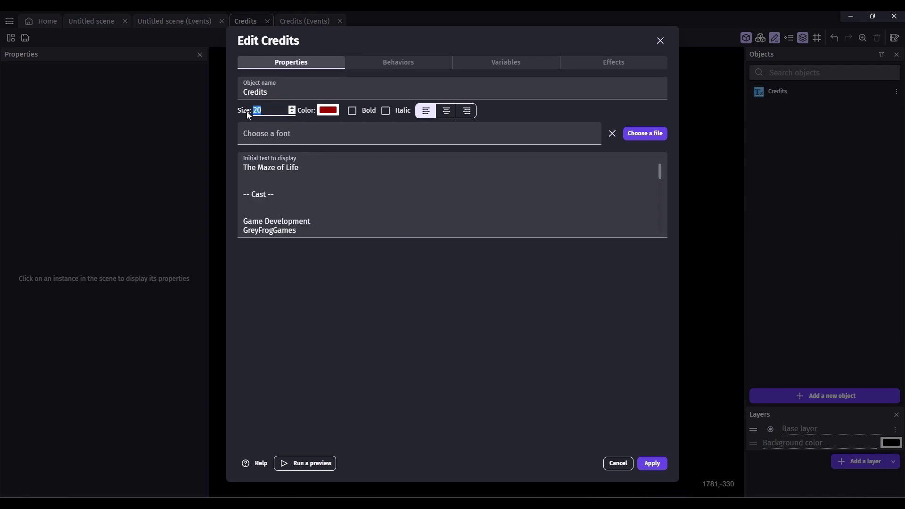
pyautogui.click(446, 111)
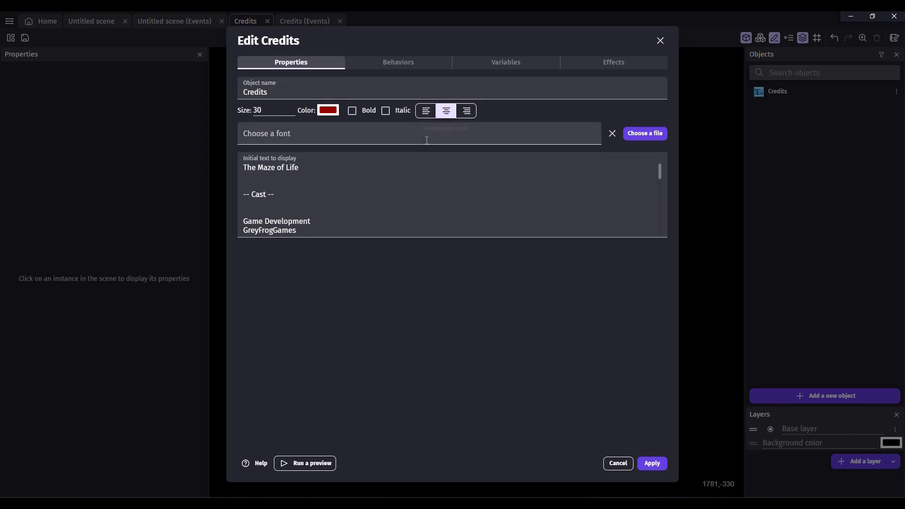
pyautogui.click(300, 139)
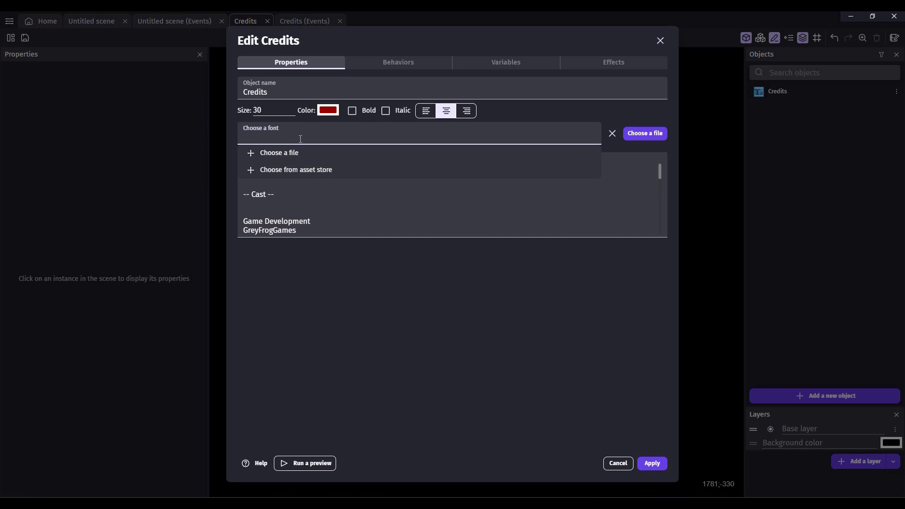
pyautogui.click(430, 388)
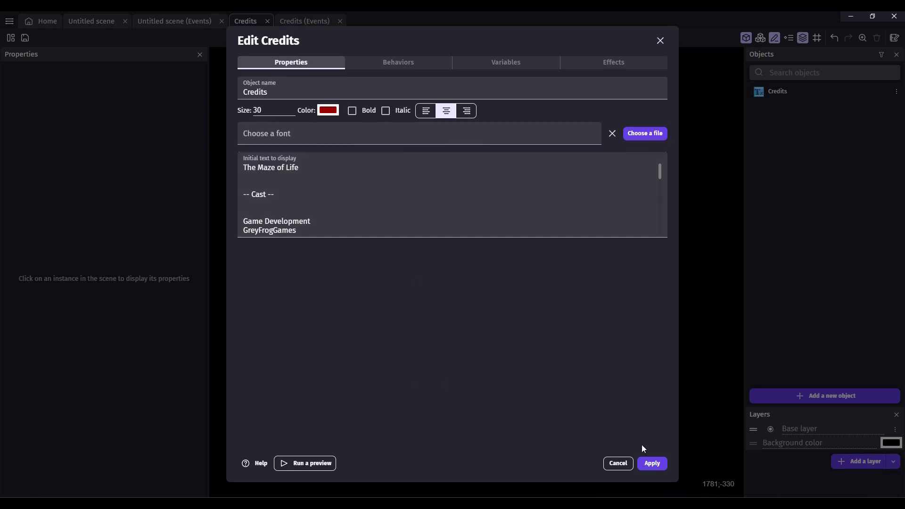
# Step: Add the Tween behavior to the Credits object and apply the object's changes
pyautogui.click(432, 61)
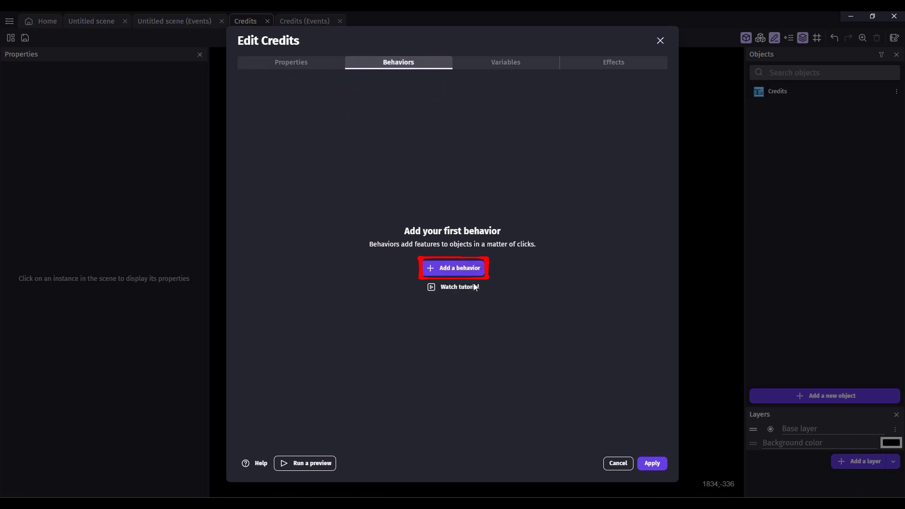
pyautogui.click(478, 270)
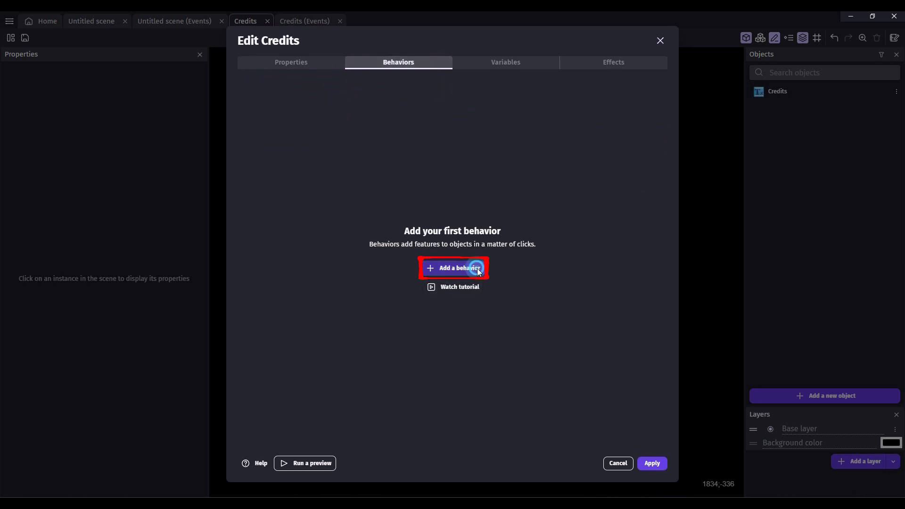
pyautogui.click(325, 84)
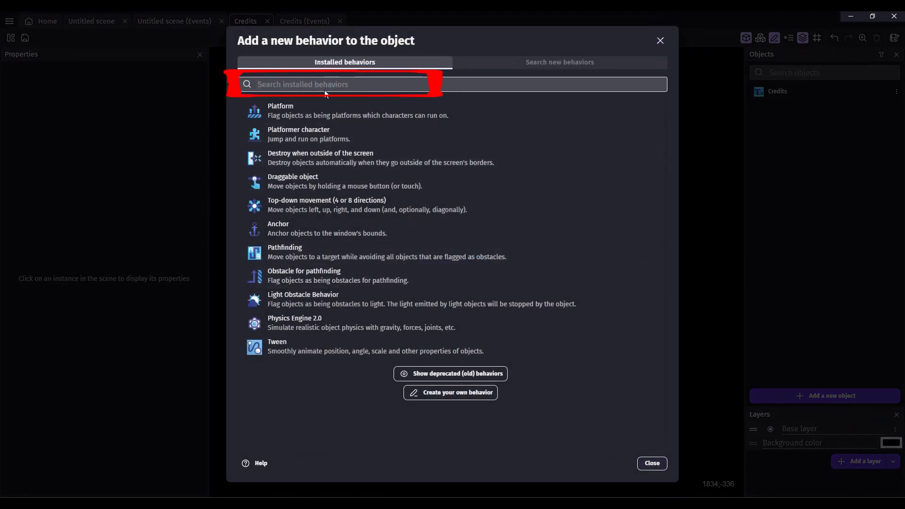
pyautogui.write('twe')
pyautogui.click(309, 108)
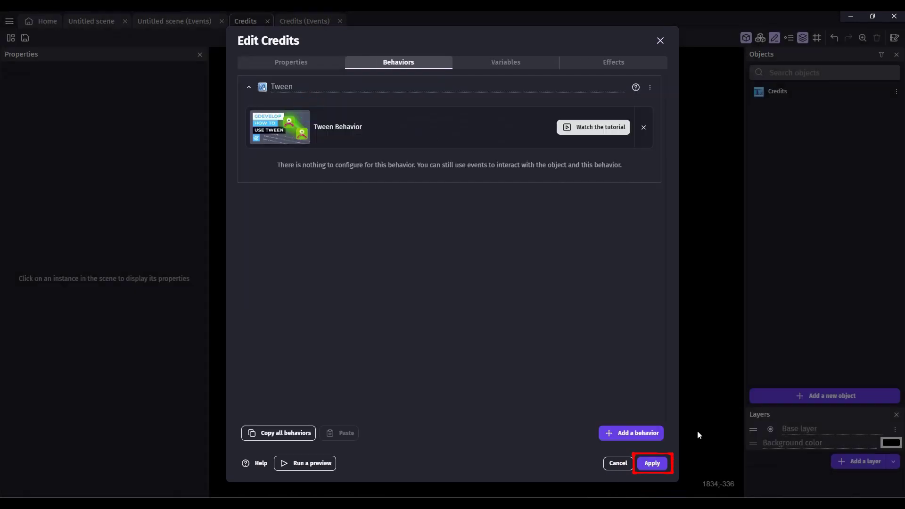
pyautogui.click(652, 463)
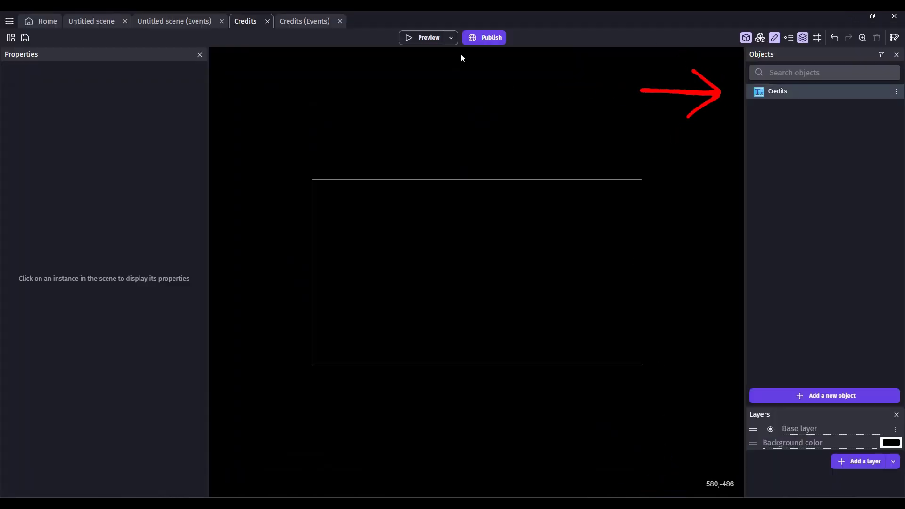
# Step: Place the Credits text in the scene at about X 150, Y 655, extending below the lower edge of the game frame
pyautogui.moveTo(776, 91)
pyautogui.mouseDown()
pyautogui.moveTo(396, 223)
pyautogui.moveTo(347, 289)
pyautogui.moveTo(357, 335)
pyautogui.mouseUp()
pyautogui.moveTo(471, 369); pyautogui.dragTo(464, 401)
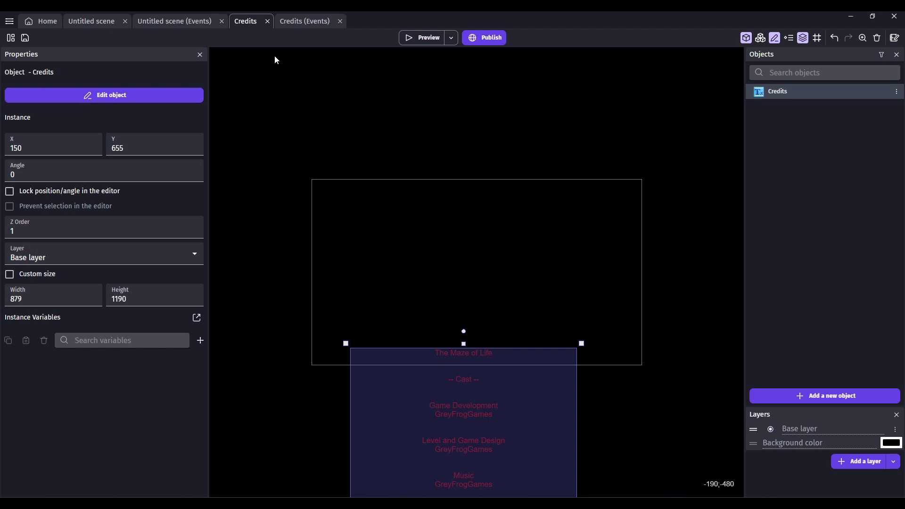
# Step: Create a new Sprite object from scratch and name it Mask
pyautogui.click(776, 394)
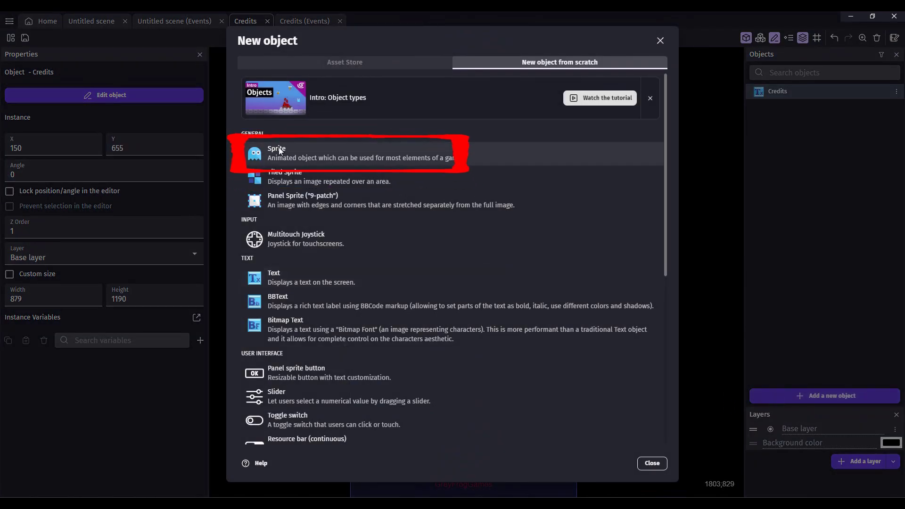
pyautogui.click(278, 149)
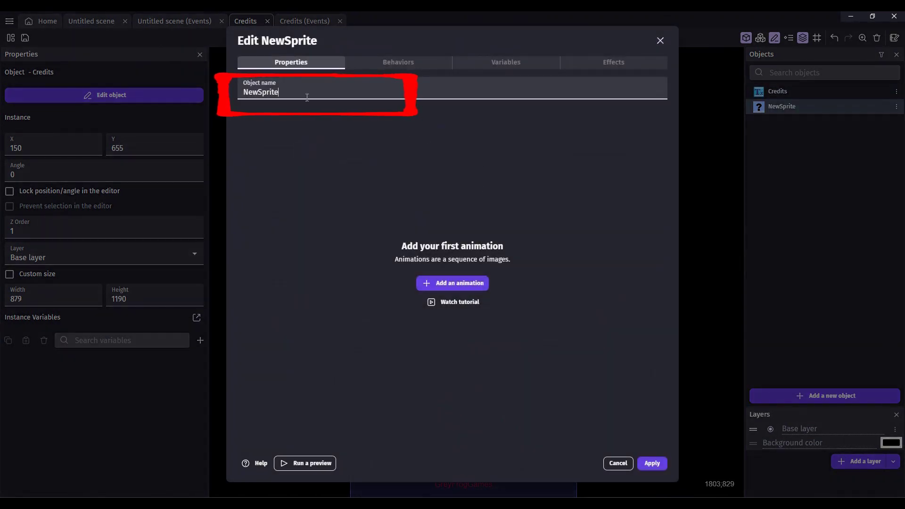
pyautogui.moveTo(307, 98); pyautogui.dragTo(236, 78)
pyautogui.write('Mask')
# Step: Add an animation to the Mask sprite and fill its blank canvas with black (#000000) in the Piskel editor
pyautogui.click(476, 283)
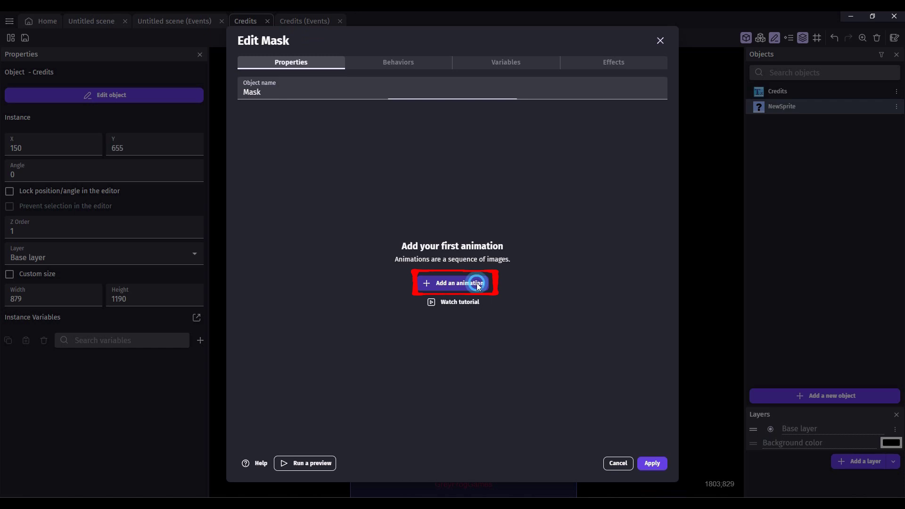
pyautogui.click(495, 177)
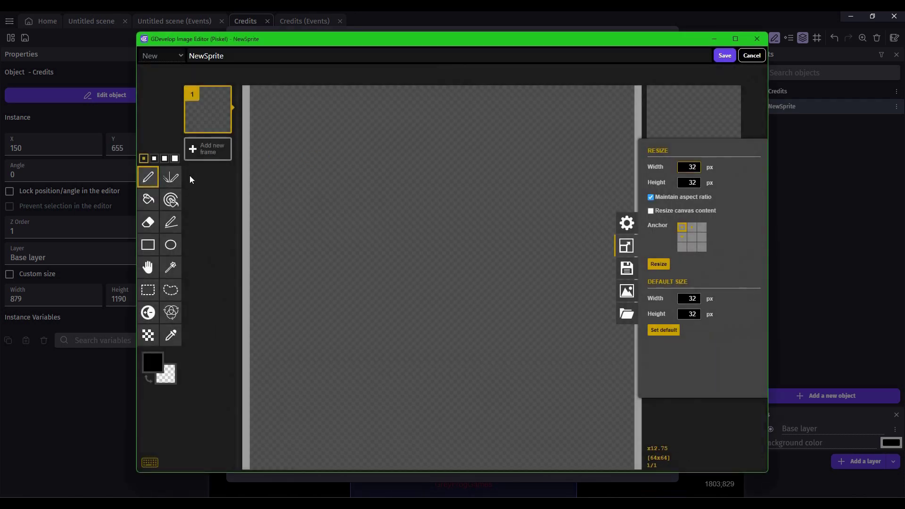
pyautogui.click(155, 364)
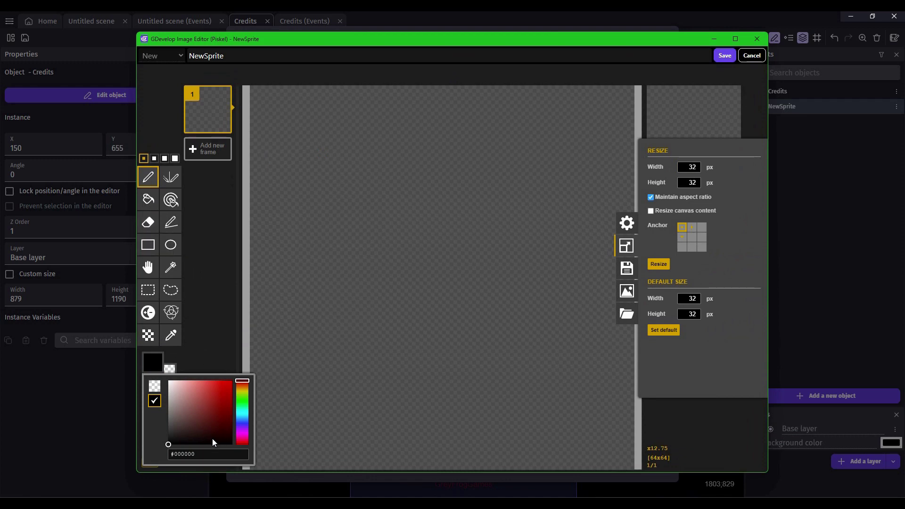
pyautogui.click(144, 201)
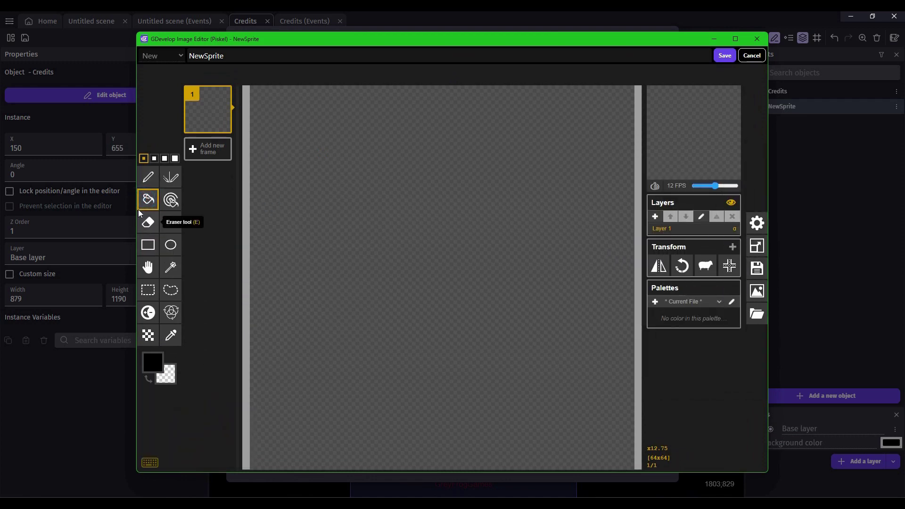
pyautogui.click(496, 260)
# Step: Name the drawn animation Mask, save the image, and apply the Mask object's changes
pyautogui.click(238, 60)
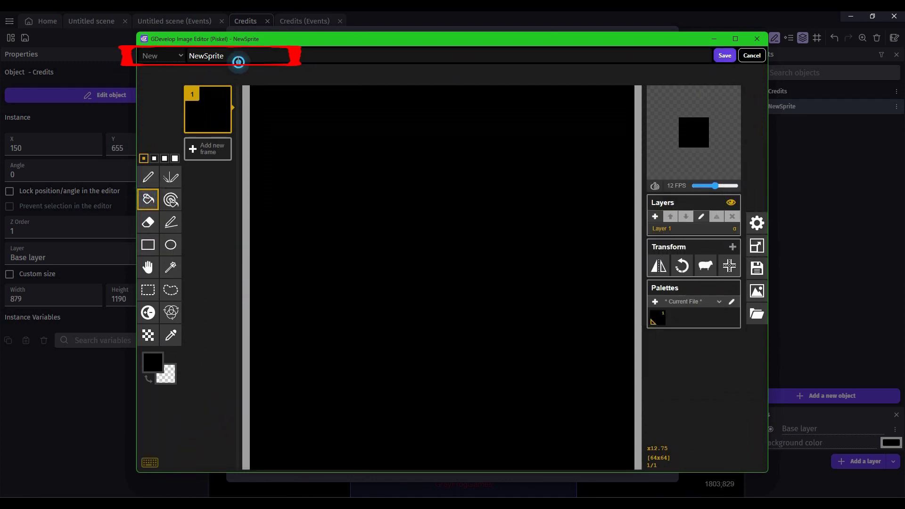
pyautogui.doubleClick(232, 57)
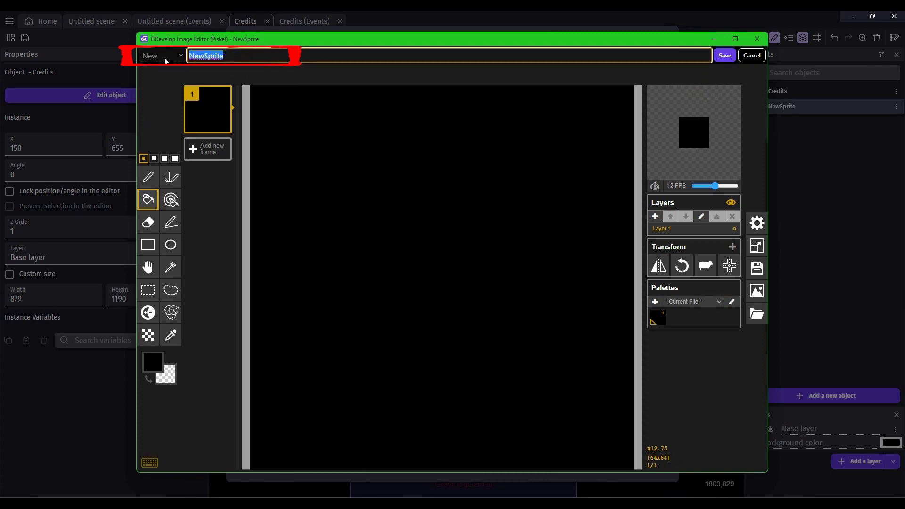
pyautogui.write('Mask')
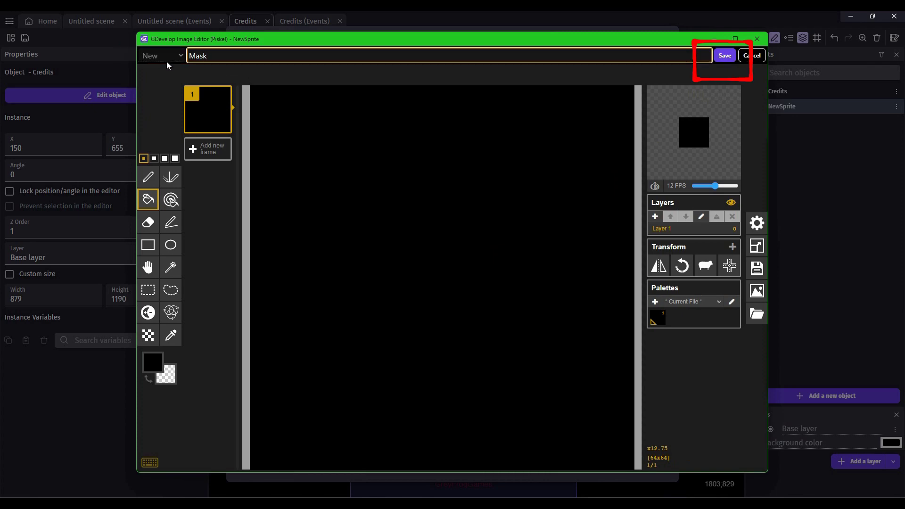
pyautogui.click(725, 56)
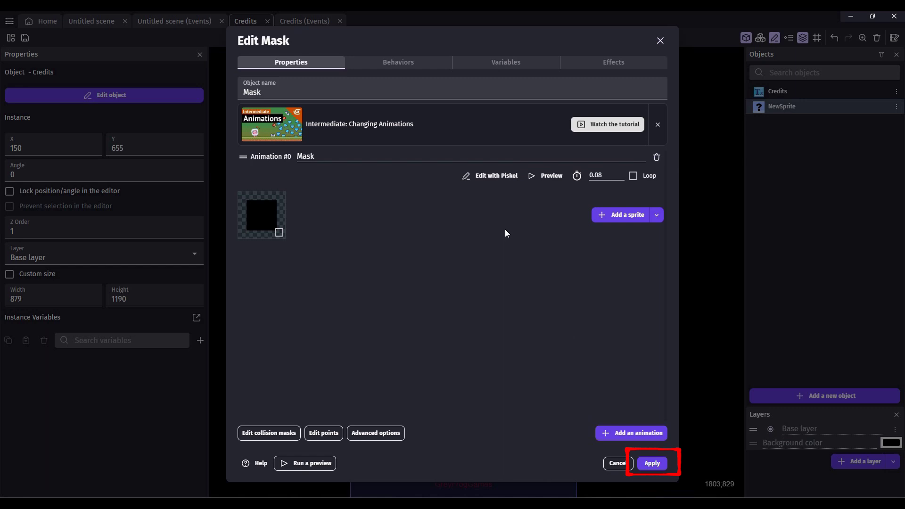
pyautogui.click(651, 463)
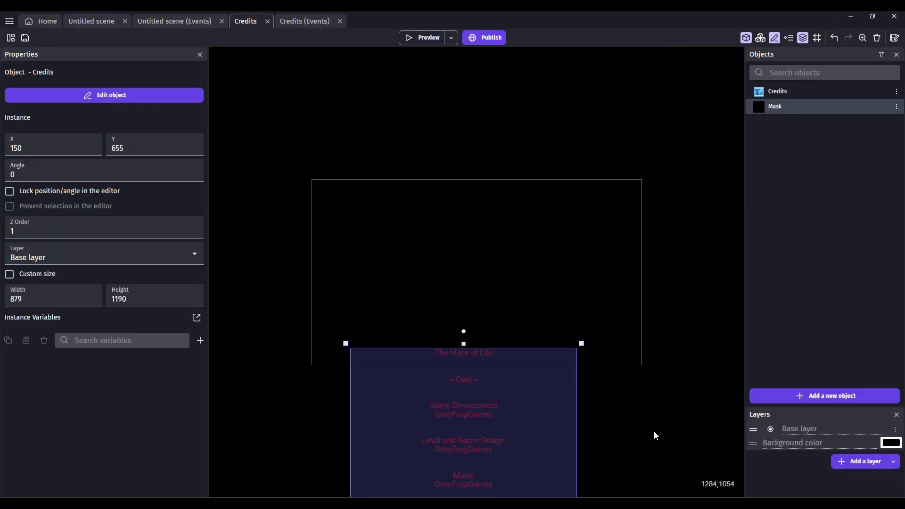
# Step: Place the Mask across the frame's lower edge at X -22, Y 571, sized 1326 × 225, and copy it over the upper edge at X -12, Y -8
pyautogui.moveTo(776, 107); pyautogui.dragTo(663, 391)
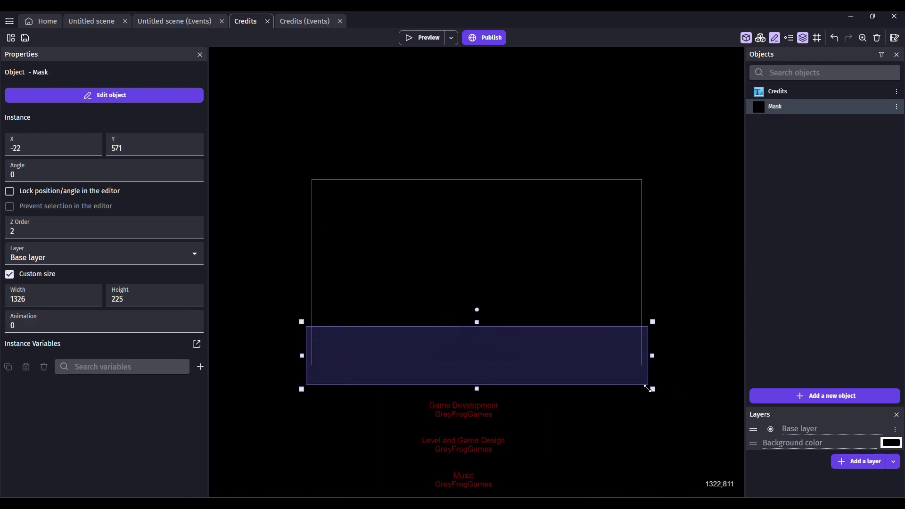
pyautogui.click(451, 408)
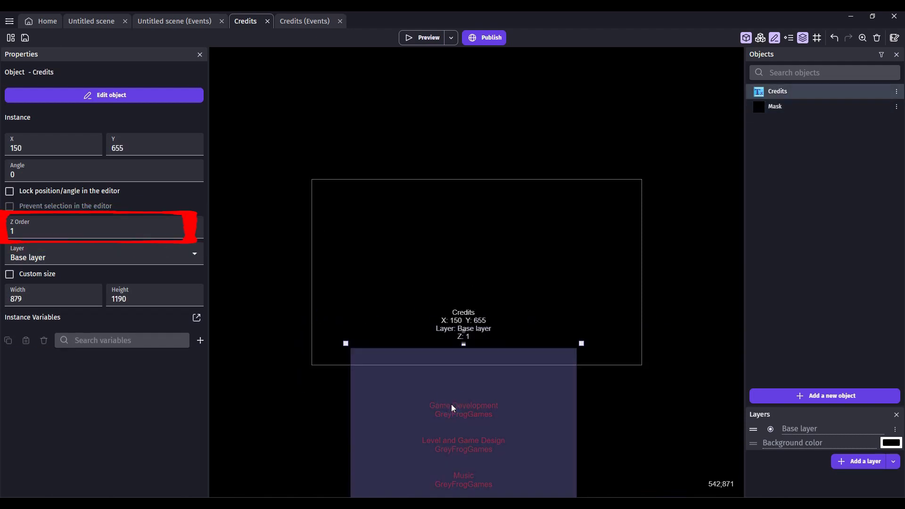
pyautogui.click(329, 360)
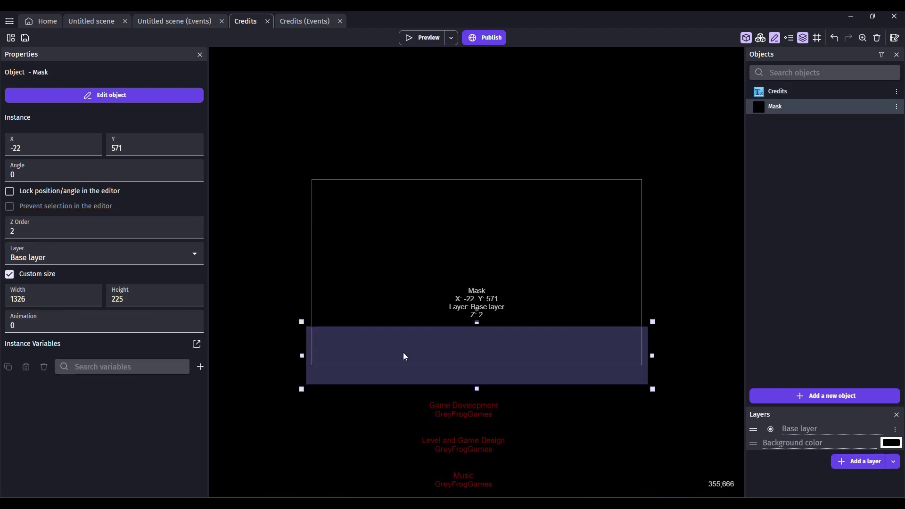
pyautogui.moveTo(481, 355); pyautogui.dragTo(476, 204)
pyautogui.click(433, 211)
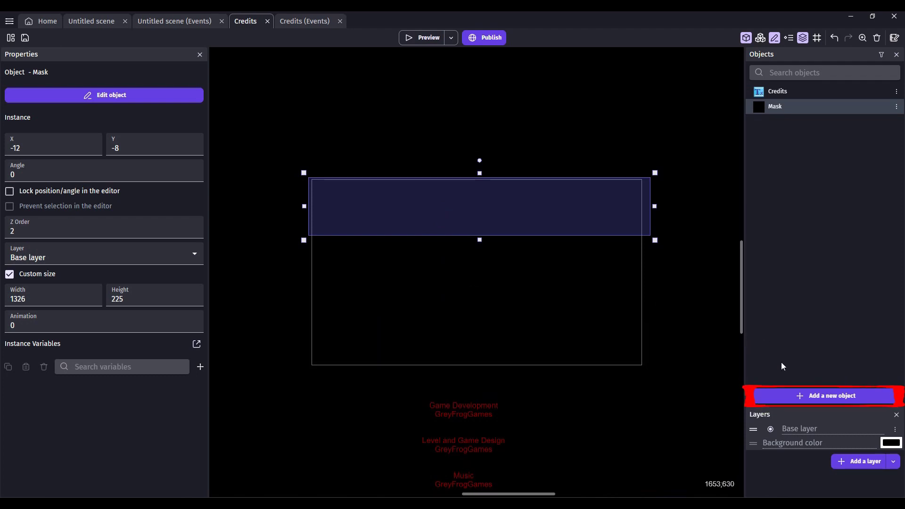
# Step: Create another Sprite object from scratch and name it Background
pyautogui.click(780, 396)
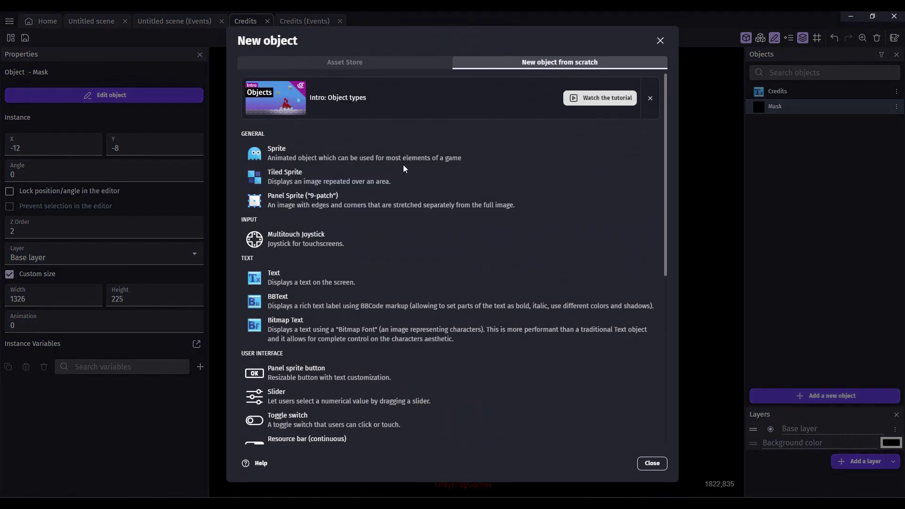
pyautogui.click(313, 152)
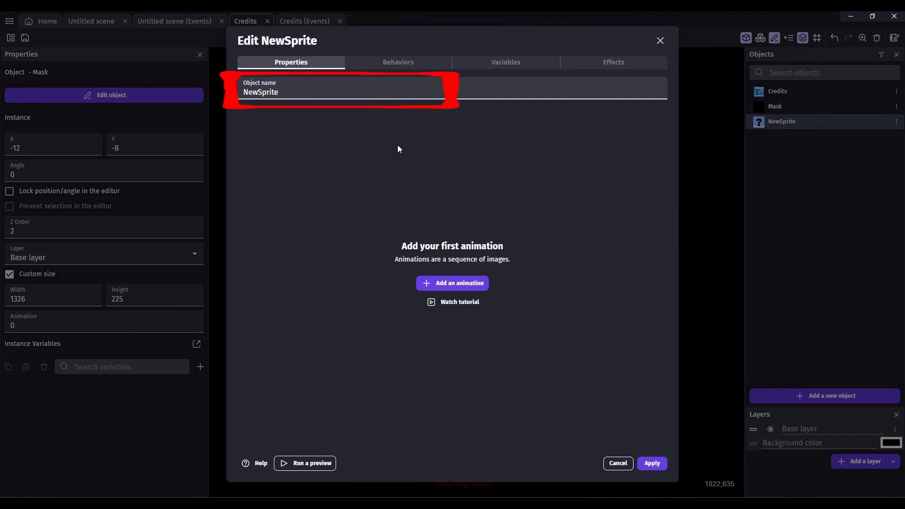
pyautogui.doubleClick(296, 89)
pyautogui.write('Background')
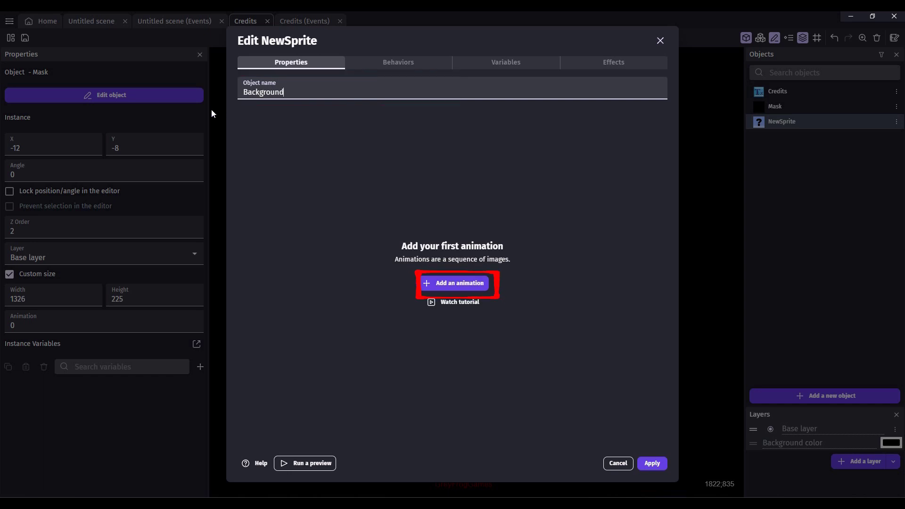
# Step: Add GD_Nav_Credits.png as the Background's animation image, copying the file into the project folder, and apply the object
pyautogui.click(454, 283)
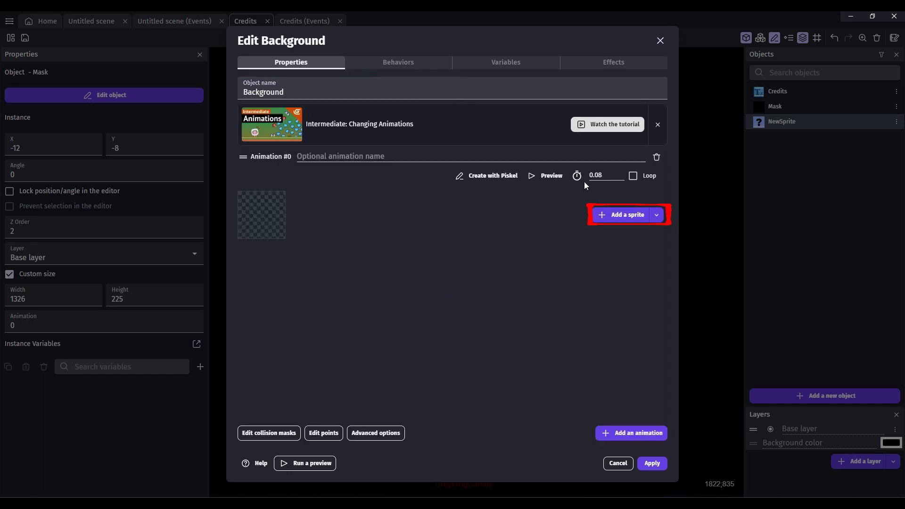
pyautogui.click(624, 215)
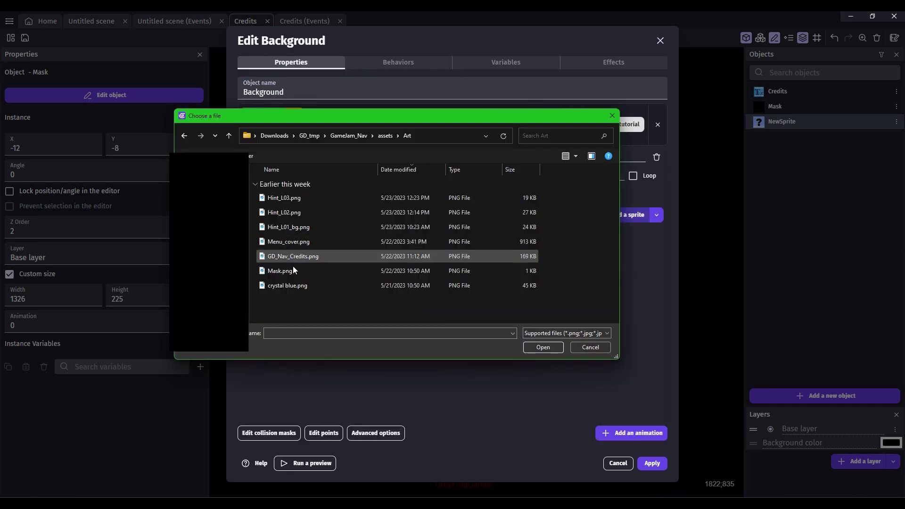
pyautogui.doubleClick(297, 256)
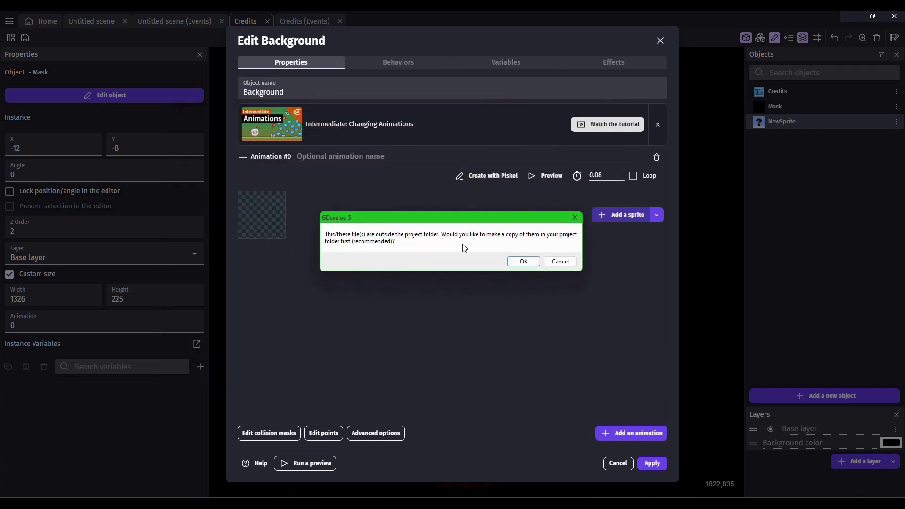
pyautogui.click(522, 260)
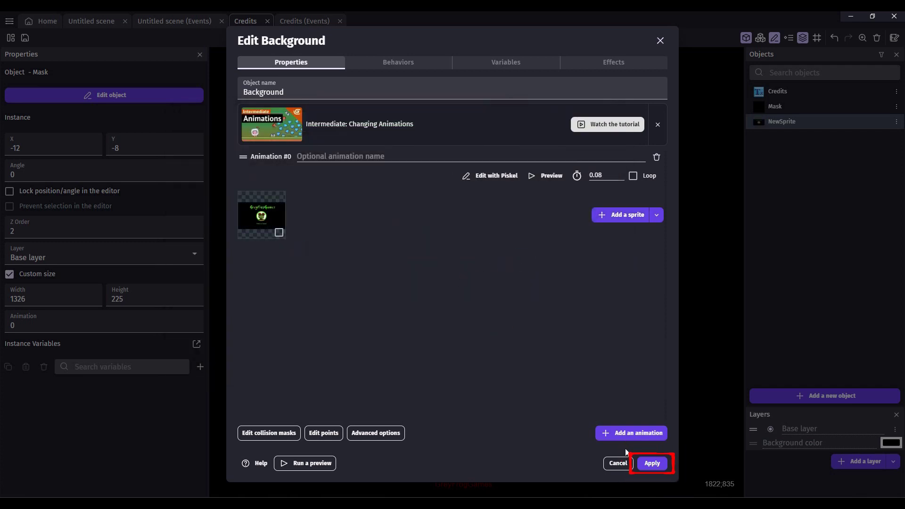
pyautogui.click(653, 463)
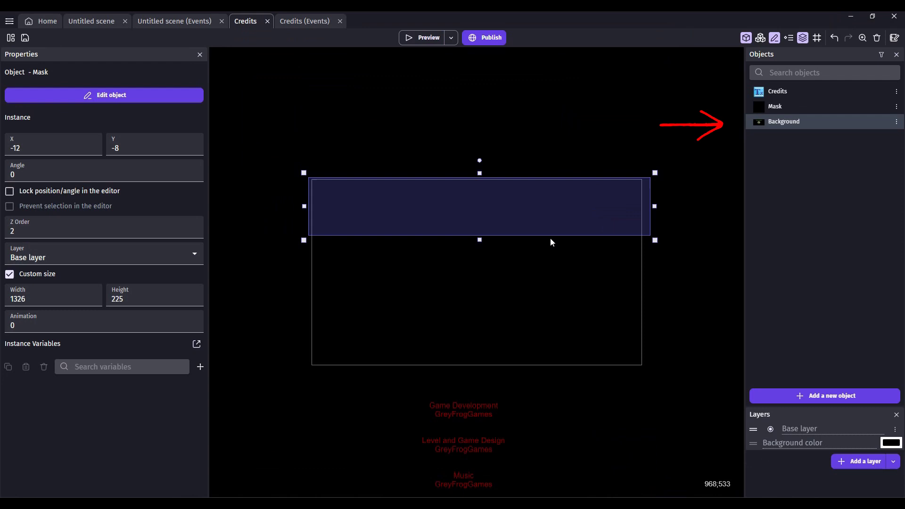
# Step: Place the Background in the scene, resize it to about 916 × 488, and center it in the game frame at about X 180, Y 119
pyautogui.click(795, 122)
pyautogui.moveTo(795, 122); pyautogui.dragTo(324, 145)
pyautogui.moveTo(549, 234); pyautogui.dragTo(606, 276)
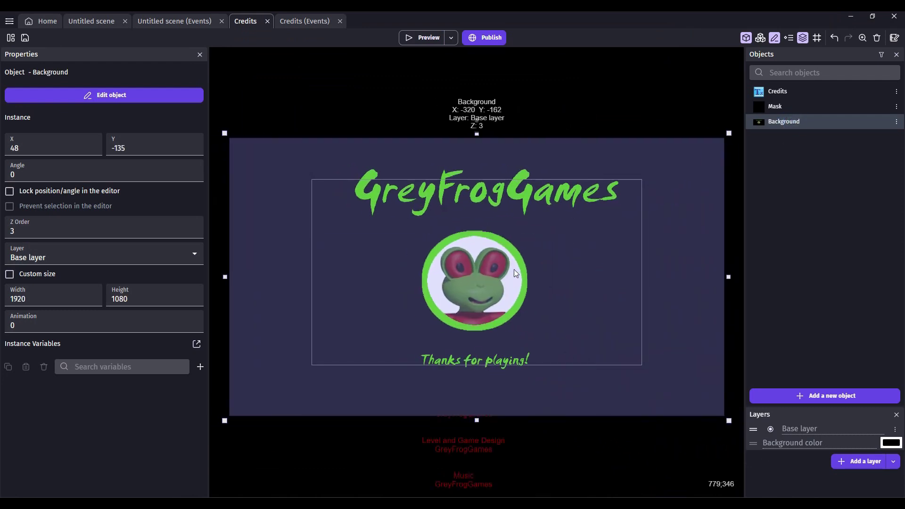
pyautogui.moveTo(235, 135); pyautogui.dragTo(484, 295)
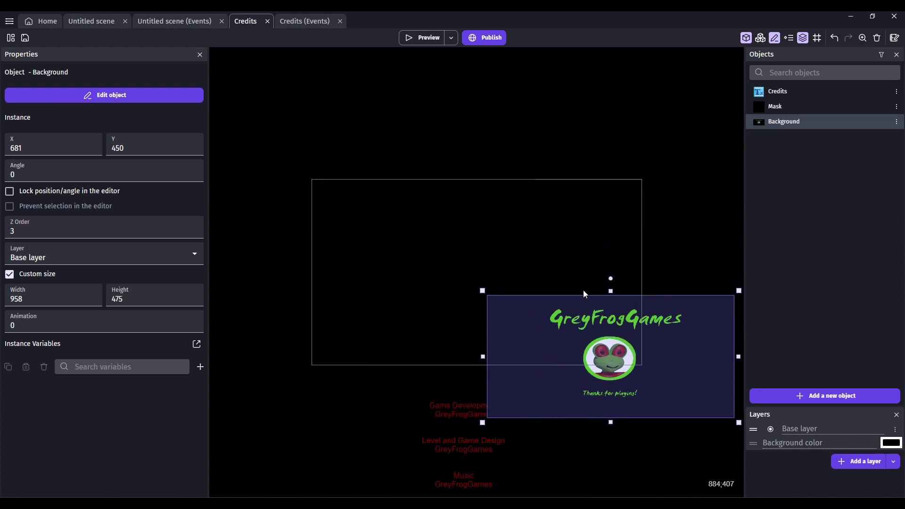
pyautogui.moveTo(669, 361)
pyautogui.mouseDown()
pyautogui.moveTo(621, 315)
pyautogui.moveTo(526, 271)
pyautogui.moveTo(538, 279)
pyautogui.mouseUp()
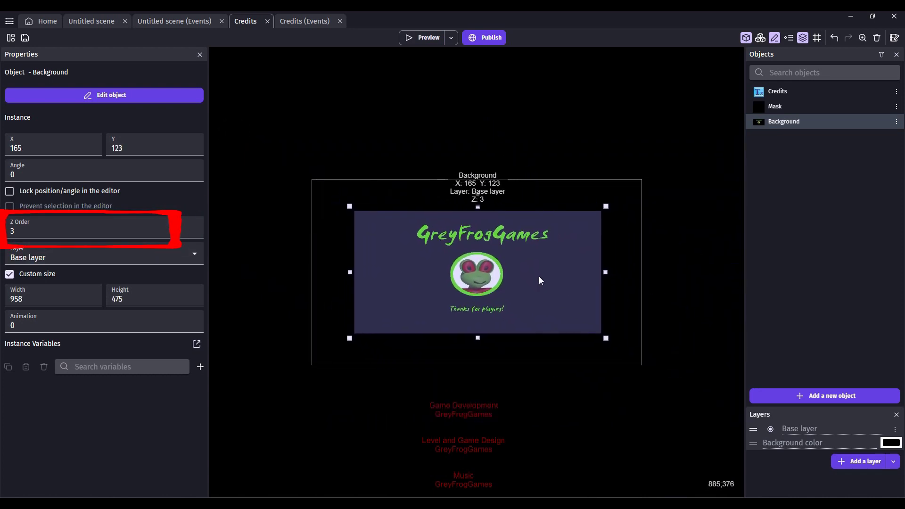
pyautogui.moveTo(348, 338); pyautogui.dragTo(359, 341)
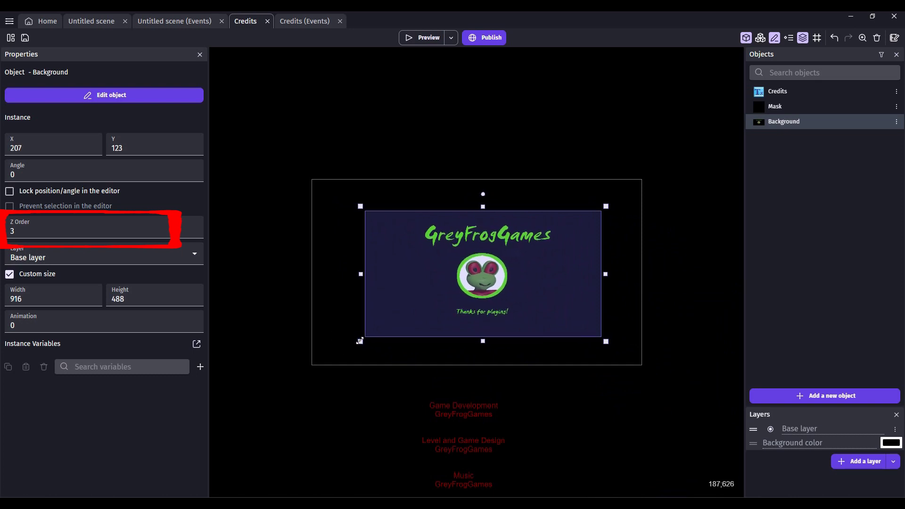
pyautogui.moveTo(413, 290); pyautogui.dragTo(407, 288)
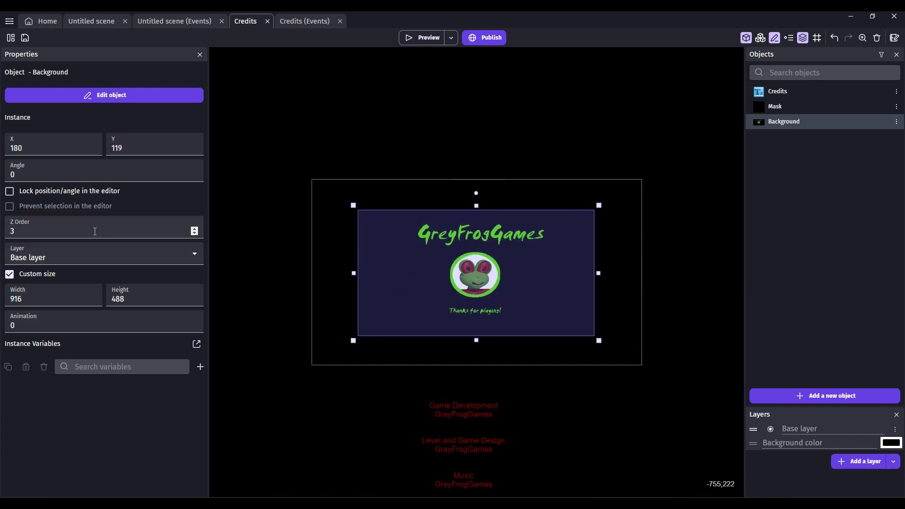
pyautogui.click(325, 414)
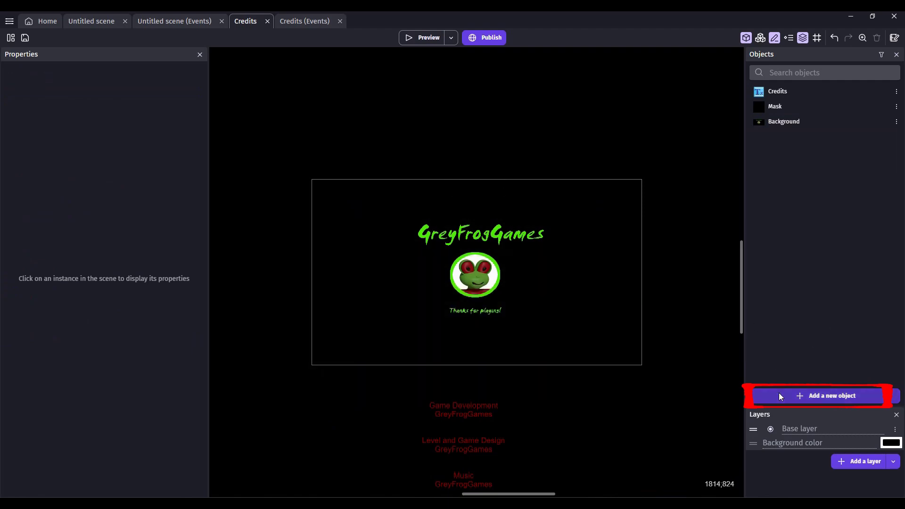
# Step: Add a ready-made Red Button With Metal Frame panel sprite button and rename the object Menu
pyautogui.click(778, 394)
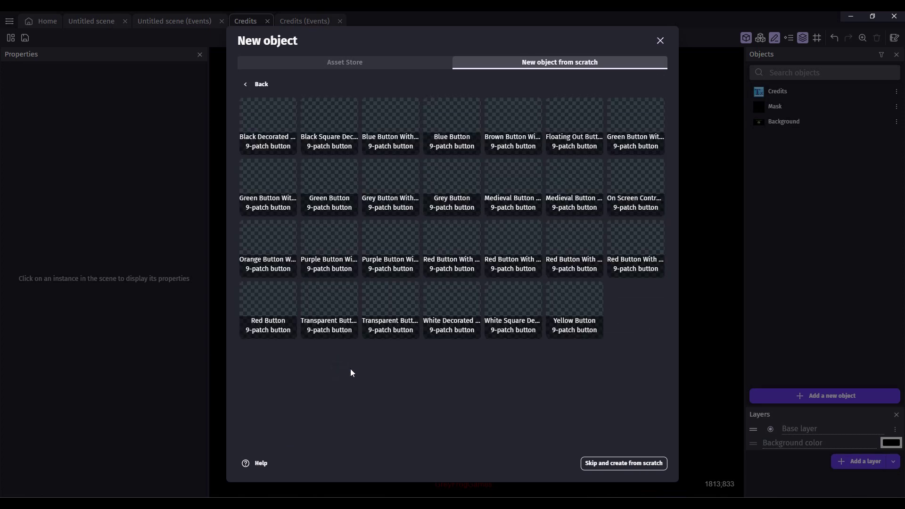
pyautogui.click(500, 242)
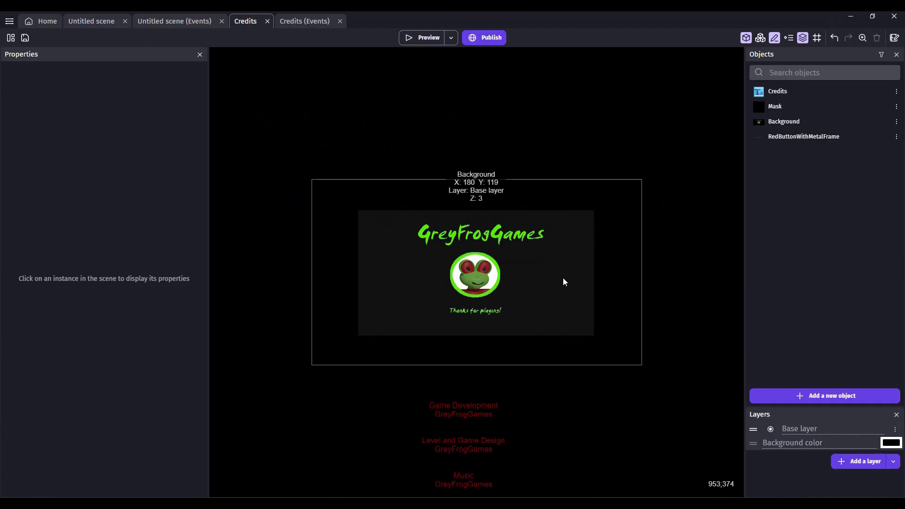
pyautogui.doubleClick(792, 137)
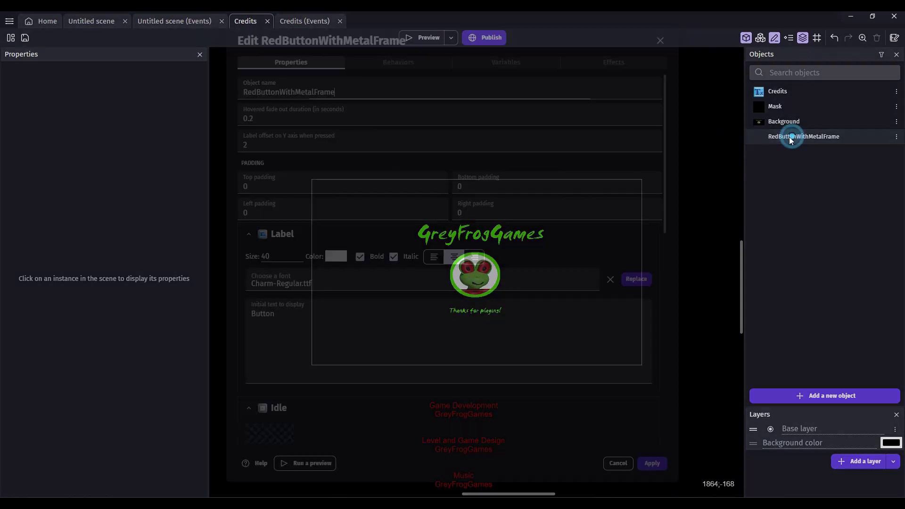
pyautogui.moveTo(359, 90); pyautogui.dragTo(210, 95)
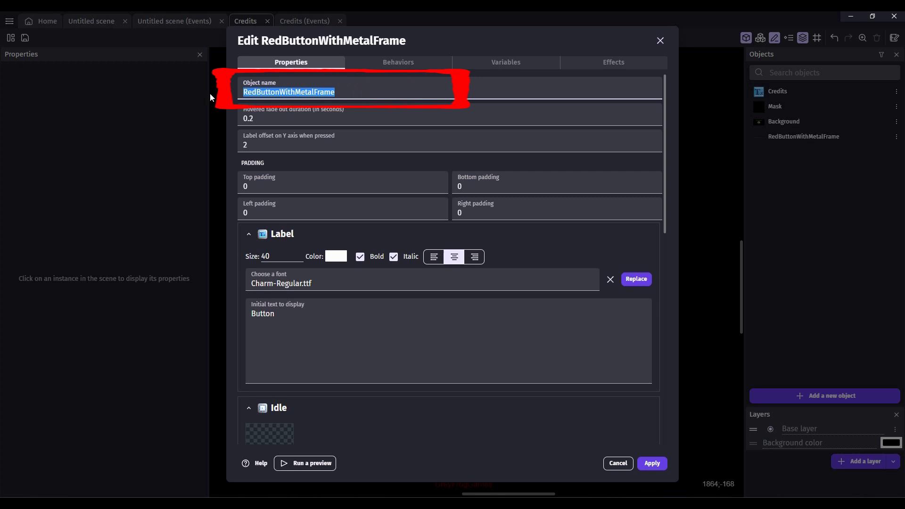
pyautogui.write('Menu')
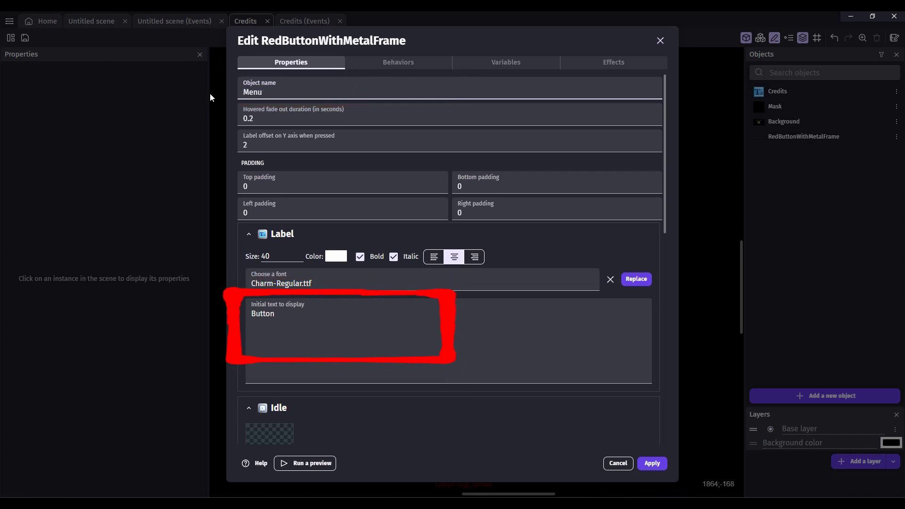
# Step: Set the Menu button's label text to Main Menu and apply the object's changes
pyautogui.moveTo(294, 321); pyautogui.dragTo(206, 311)
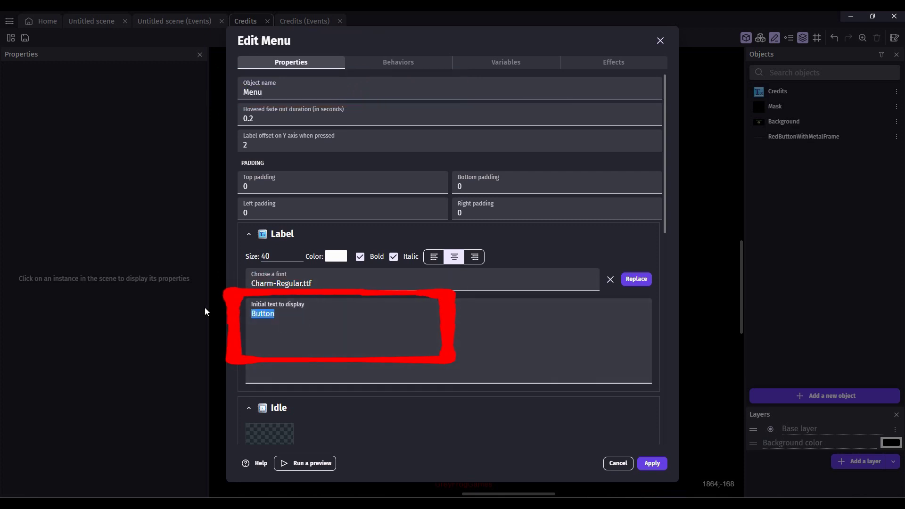
pyautogui.write('Main Menu')
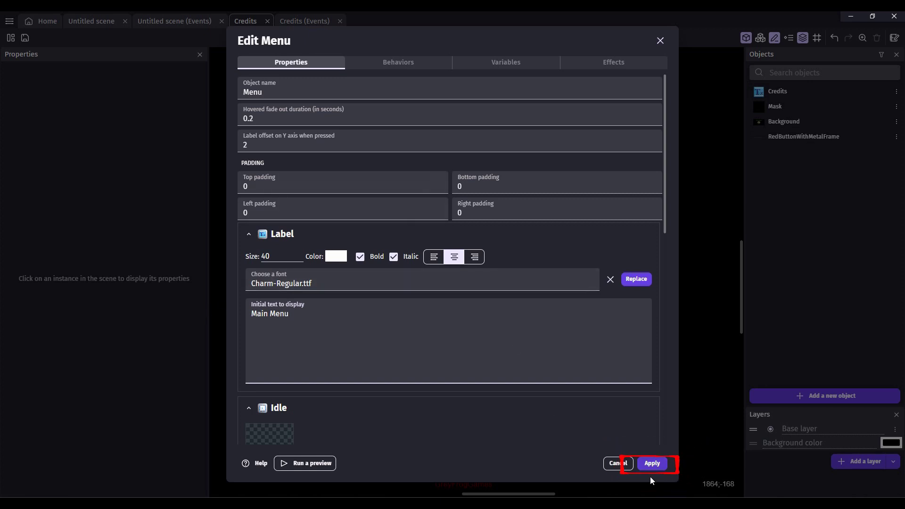
pyautogui.click(652, 464)
# Step: Place the Menu button in the lower-left corner of the game frame at about X 23, Y 633
pyautogui.moveTo(785, 137)
pyautogui.mouseDown()
pyautogui.moveTo(345, 284)
pyautogui.moveTo(270, 328)
pyautogui.moveTo(272, 338)
pyautogui.moveTo(461, 340)
pyautogui.mouseUp()
pyautogui.moveTo(519, 347); pyautogui.dragTo(368, 354)
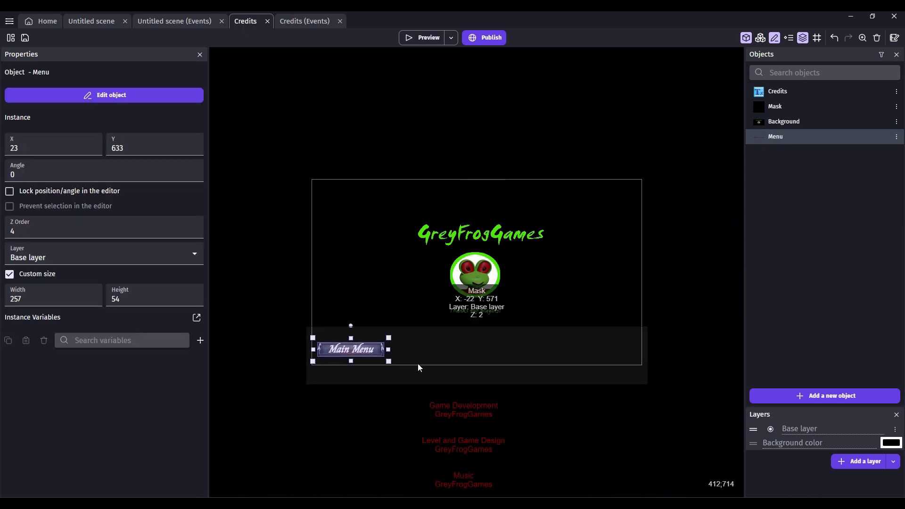
# Step: Add a new layer to the Credits scene and name it UI
pyautogui.click(857, 461)
pyautogui.doubleClick(808, 428)
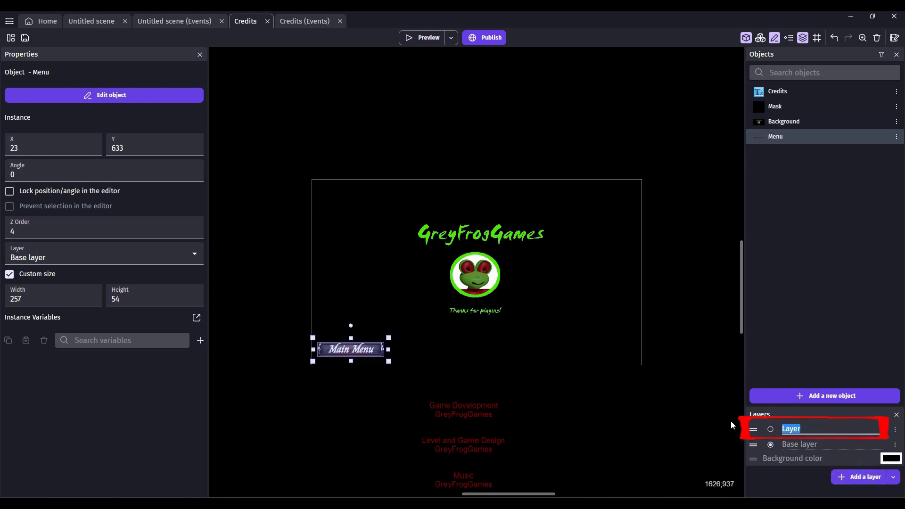
pyautogui.write('Ui')
pyautogui.press('BackSpace')
pyautogui.write('I')
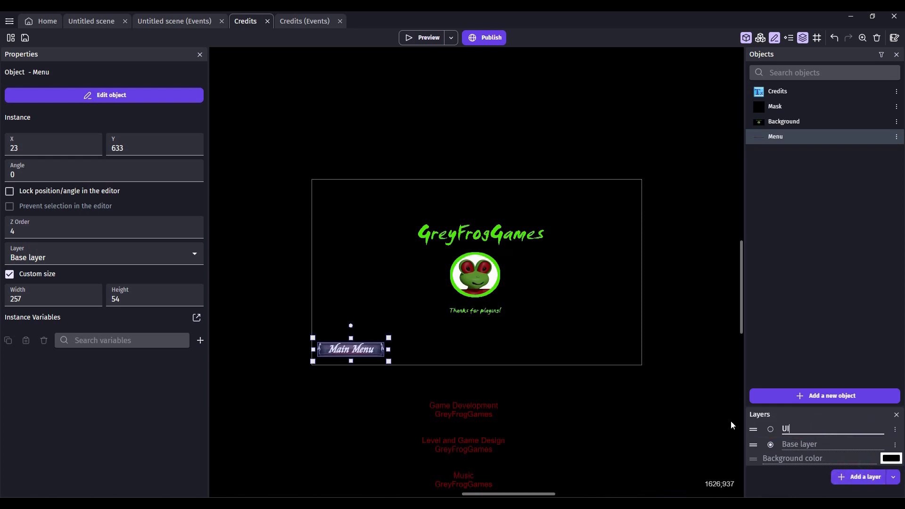
# Step: Assign the Menu button instance to the UI layer and deselect it
pyautogui.click(107, 254)
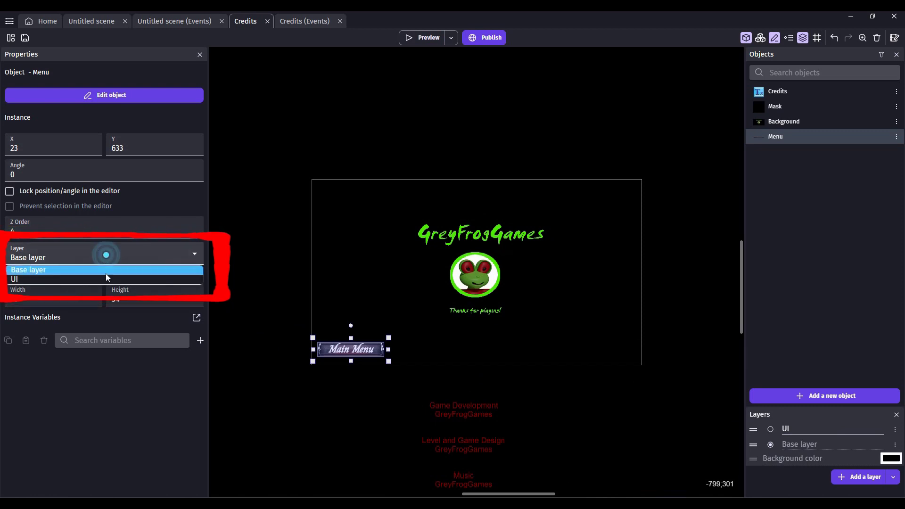
pyautogui.click(106, 276)
pyautogui.click(297, 403)
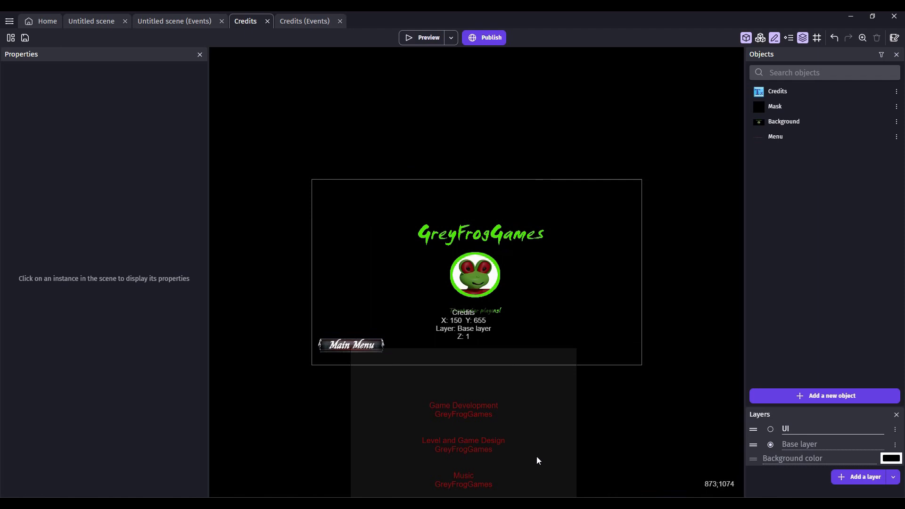
# Step: Move the Credits text up past the game frame to about Y -1157 to read its end position, and return it below the frame
pyautogui.moveTo(536, 456); pyautogui.dragTo(540, 38)
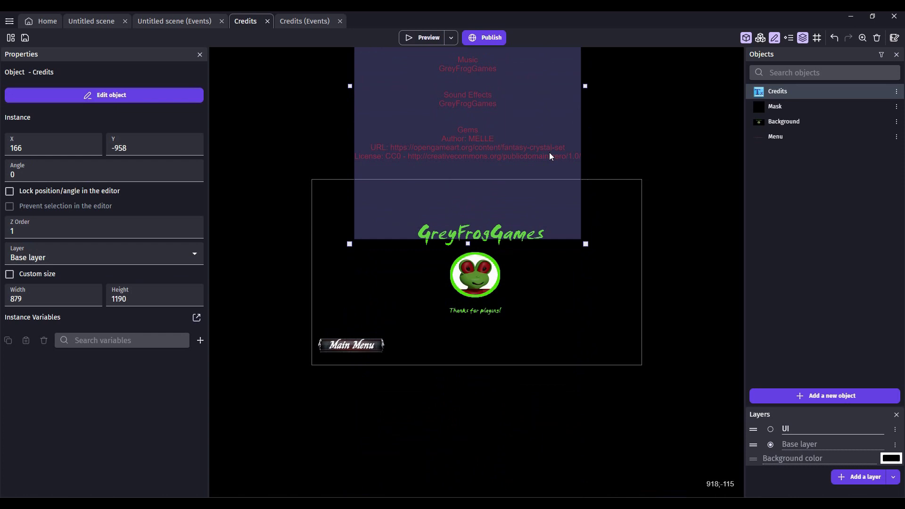
pyautogui.moveTo(550, 151); pyautogui.dragTo(559, 105)
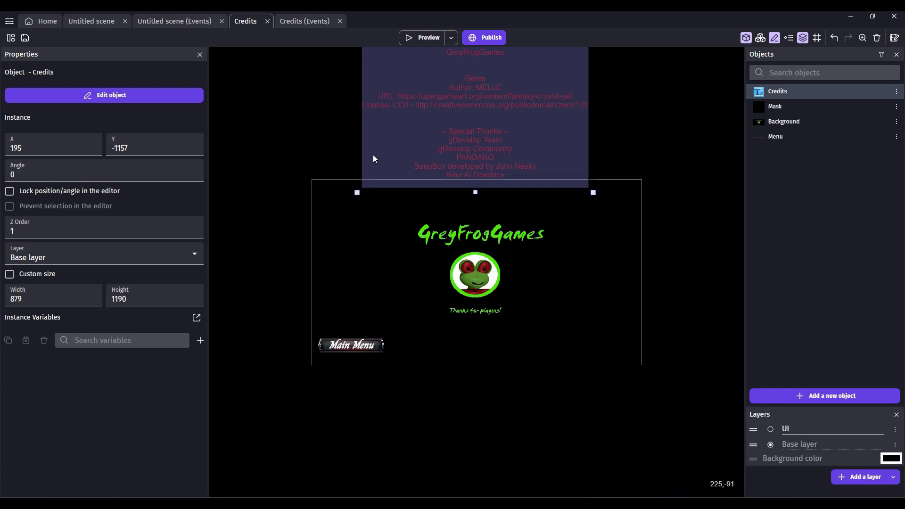
pyautogui.moveTo(533, 72); pyautogui.dragTo(538, 454)
pyautogui.press('Escape')
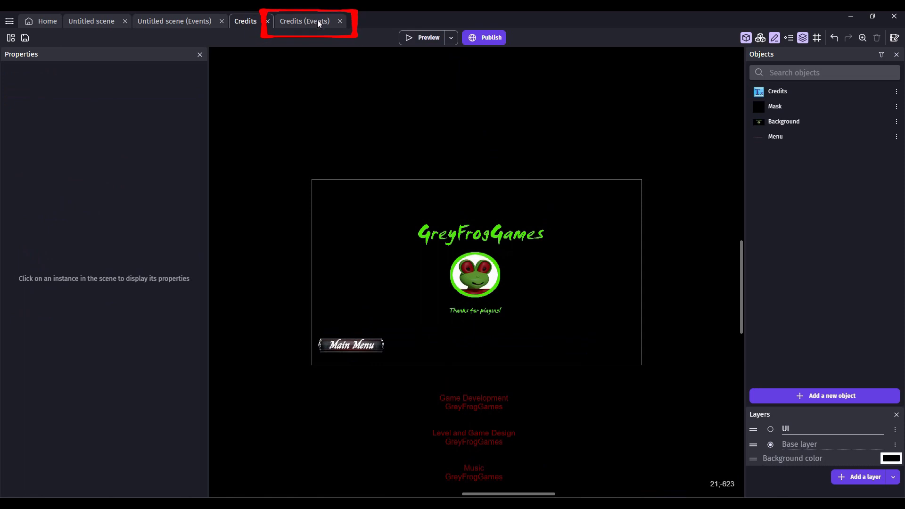
# Step: Add the first event to the Credits scene's events with the condition At the beginning of the scene
pyautogui.click(318, 21)
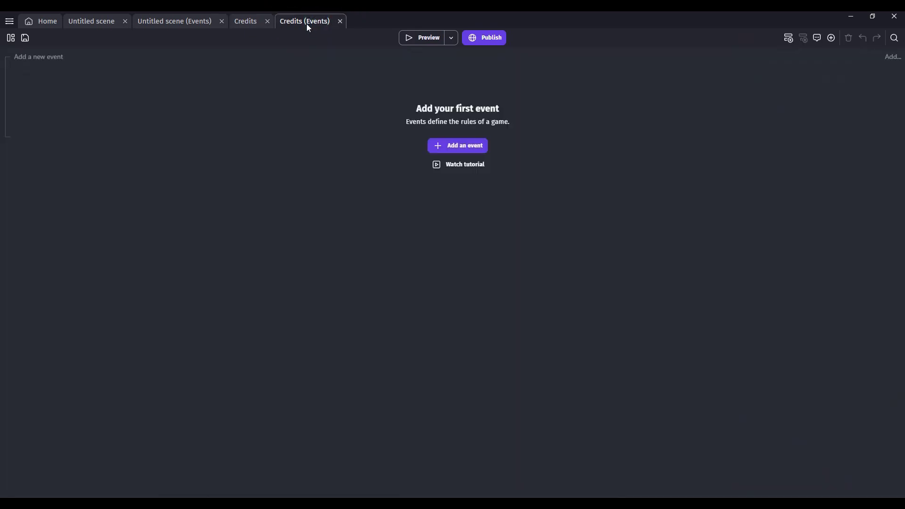
pyautogui.click(39, 63)
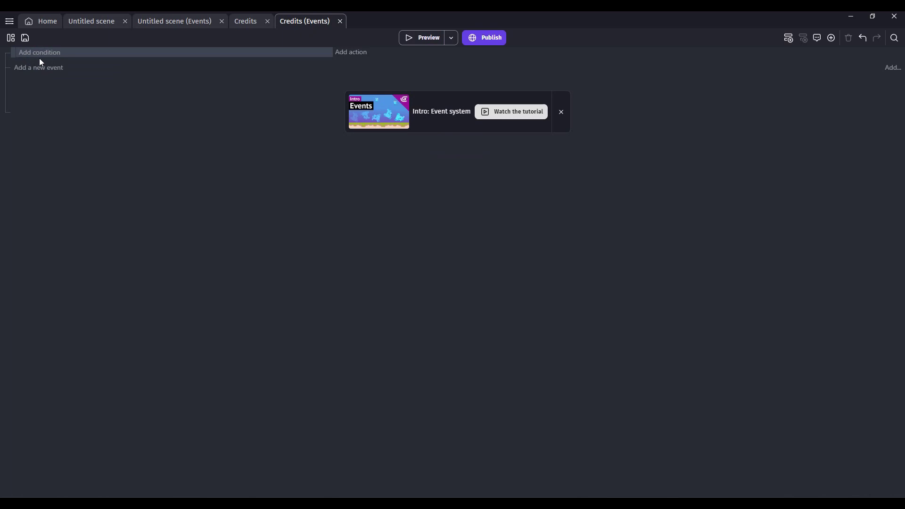
pyautogui.click(42, 55)
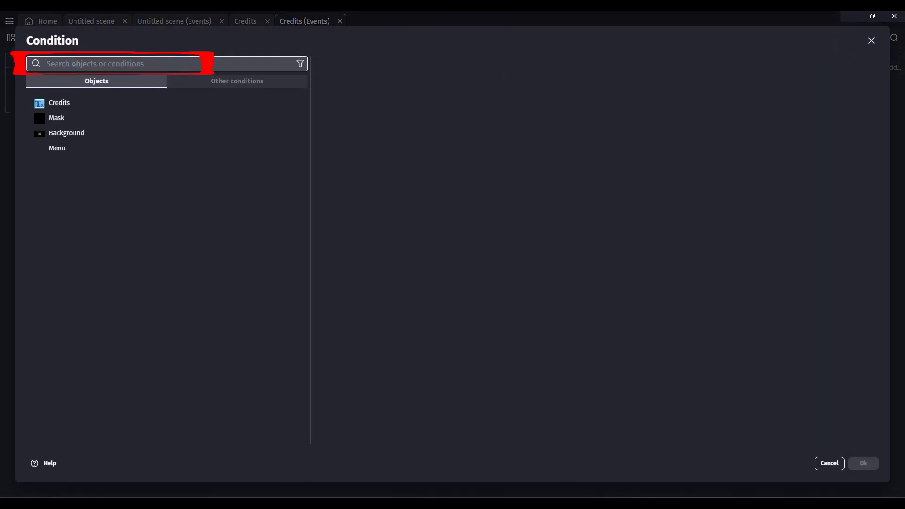
pyautogui.write('beginn')
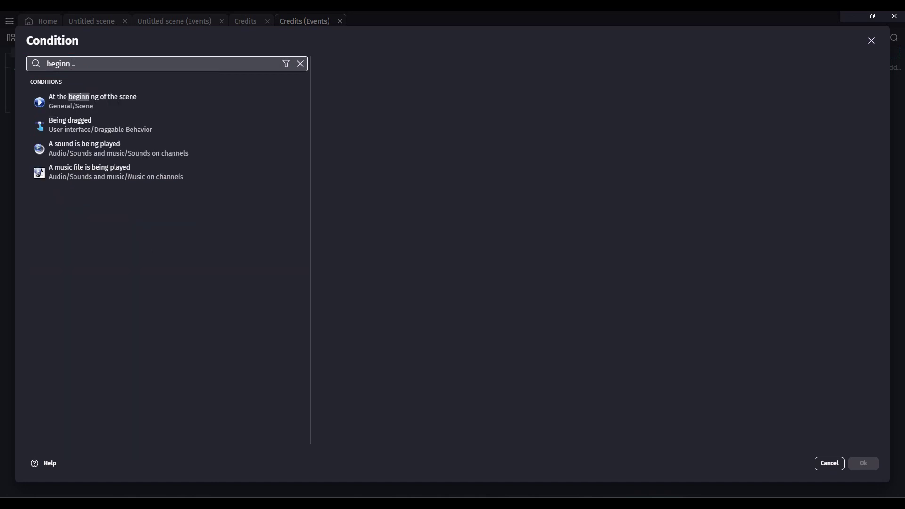
pyautogui.click(141, 102)
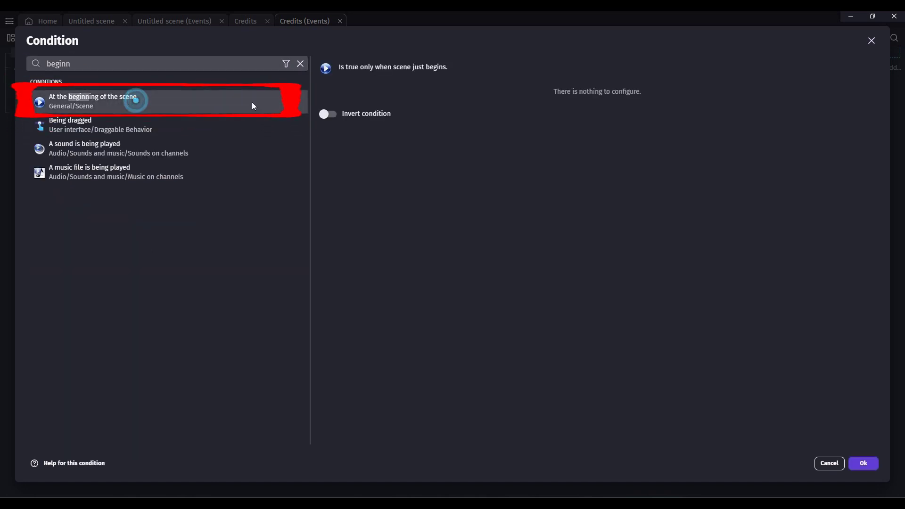
pyautogui.click(873, 466)
# Step: Add a Hide action for the Background object to the beginning-of-scene event
pyautogui.click(358, 52)
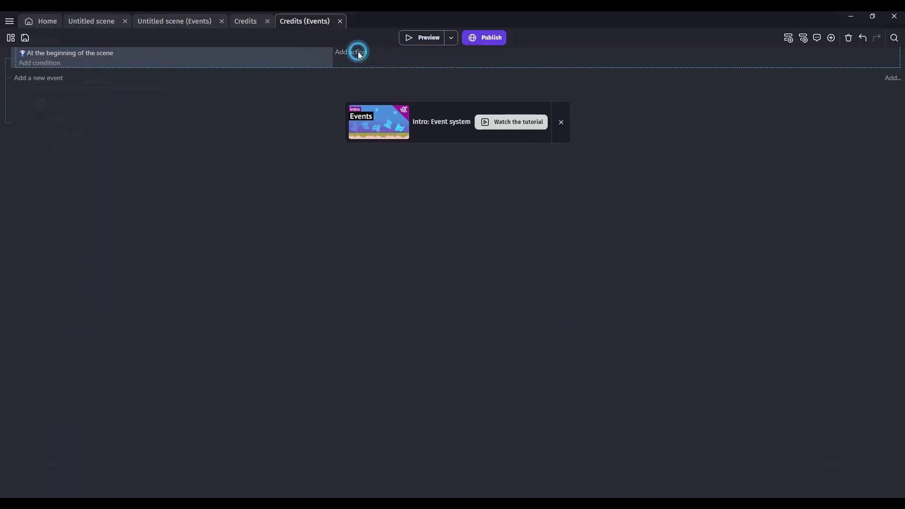
pyautogui.click(61, 134)
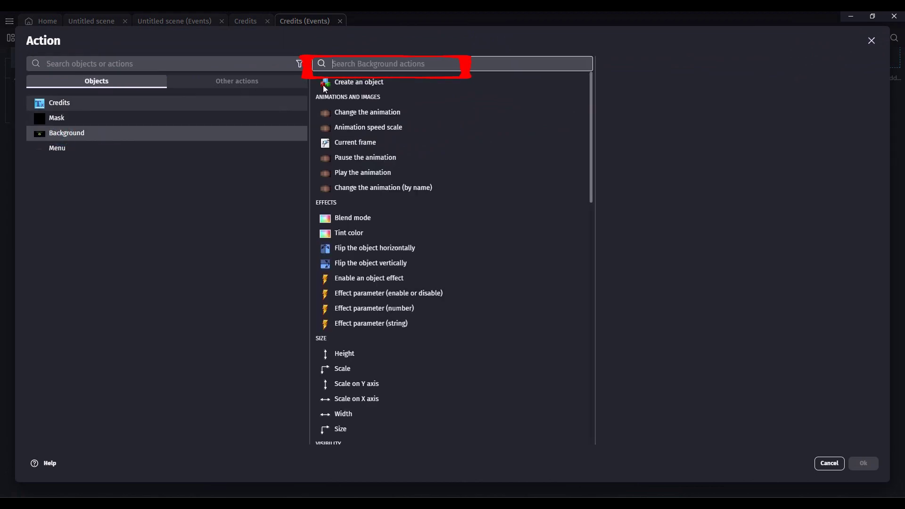
pyautogui.write('hide')
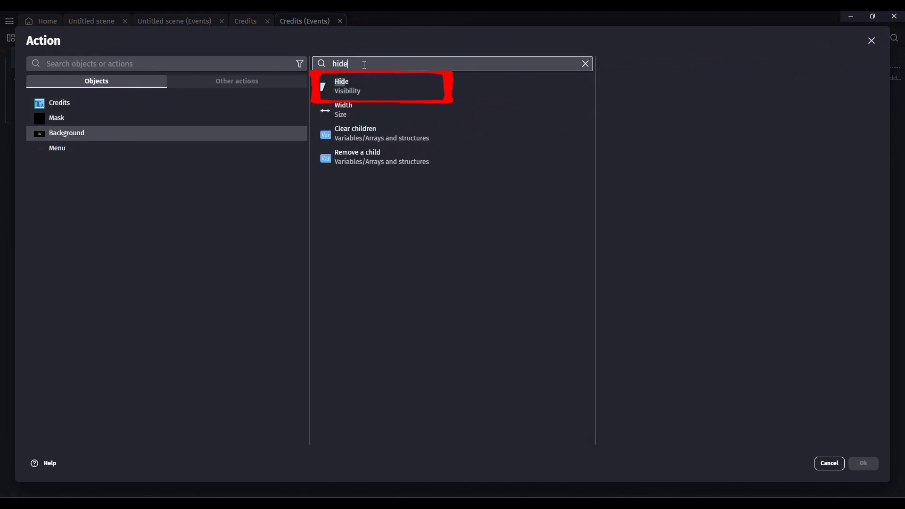
pyautogui.click(357, 81)
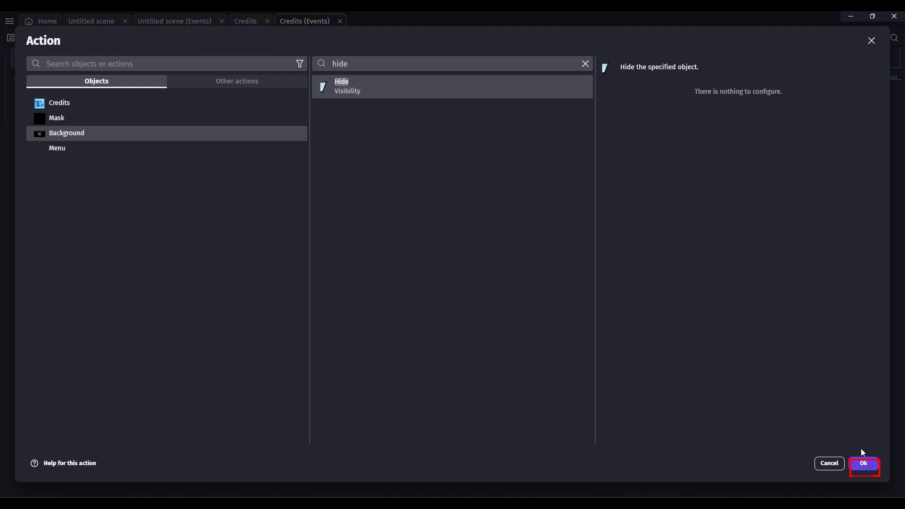
pyautogui.click(863, 463)
# Step: Add a second event with the condition Trigger once while true
pyautogui.click(50, 79)
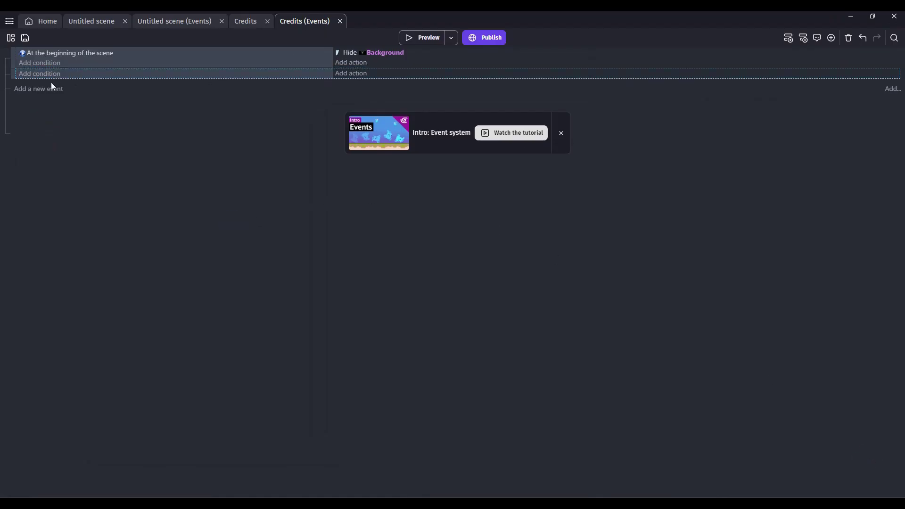
pyautogui.click(51, 75)
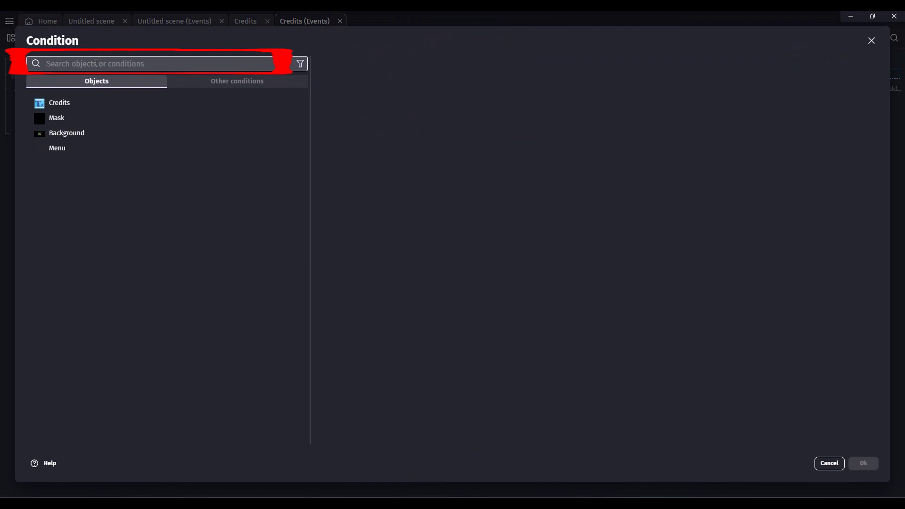
pyautogui.write('trigger onc')
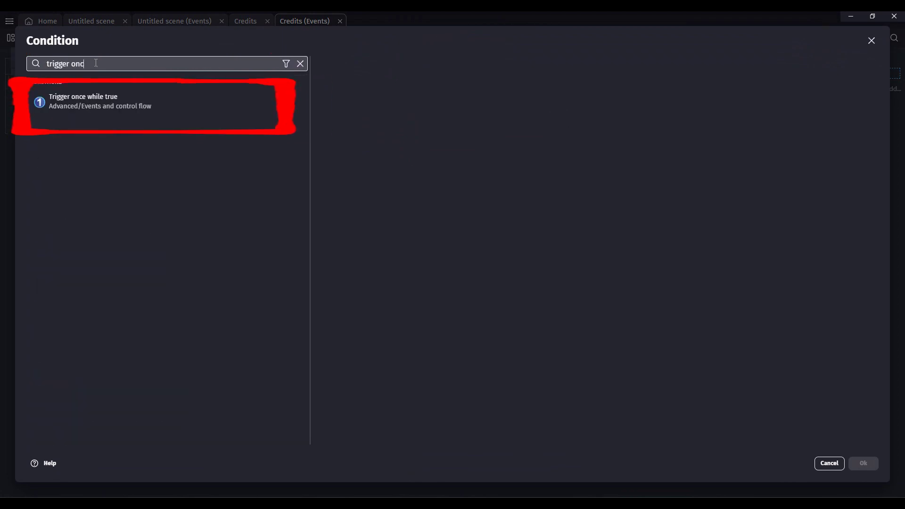
pyautogui.click(105, 109)
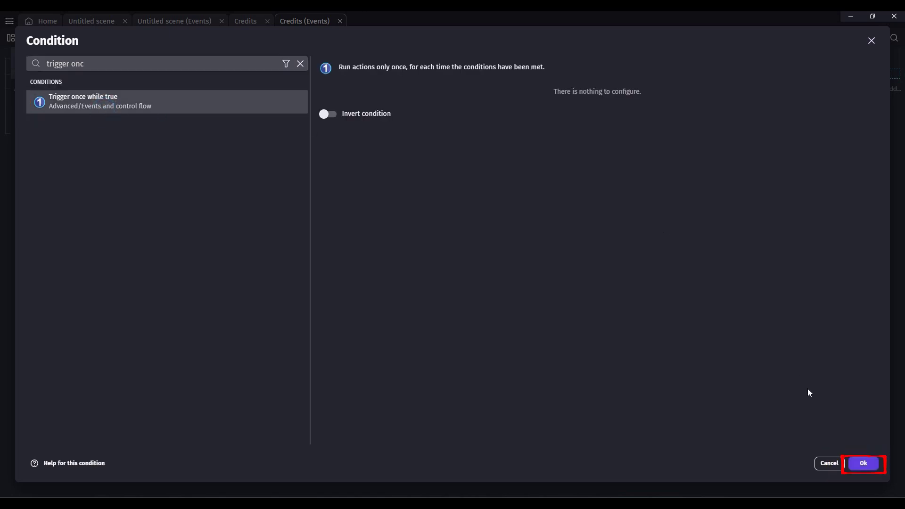
pyautogui.click(861, 469)
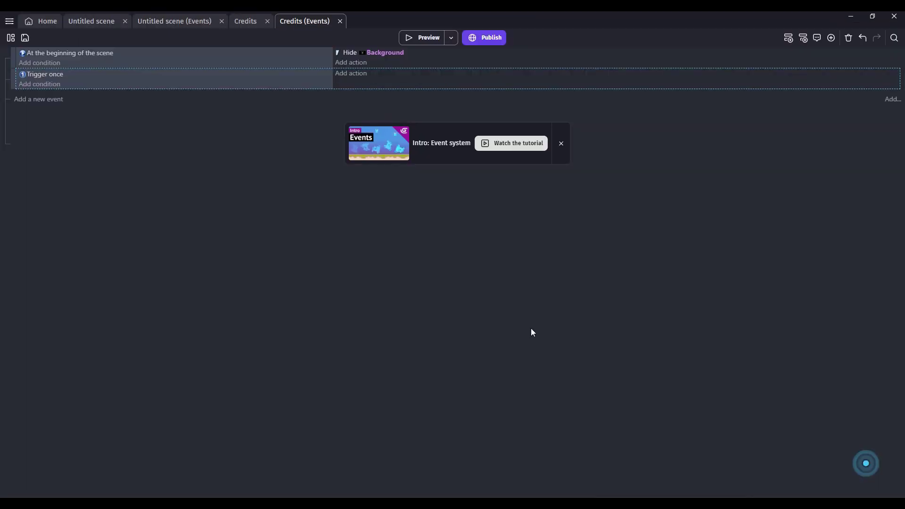
# Step: Start a Tween object Y position action for the Credits object in the Trigger once event
pyautogui.click(360, 79)
pyautogui.click(75, 105)
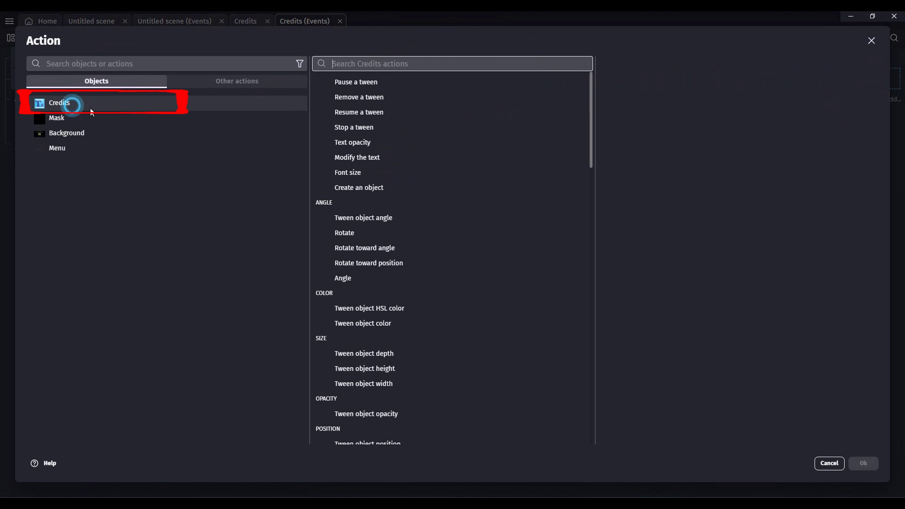
pyautogui.click(375, 66)
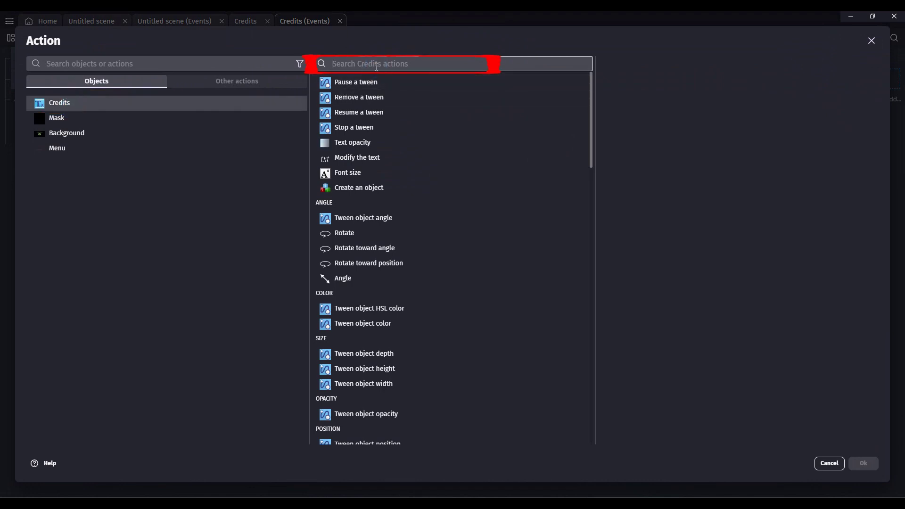
pyautogui.write('tween y')
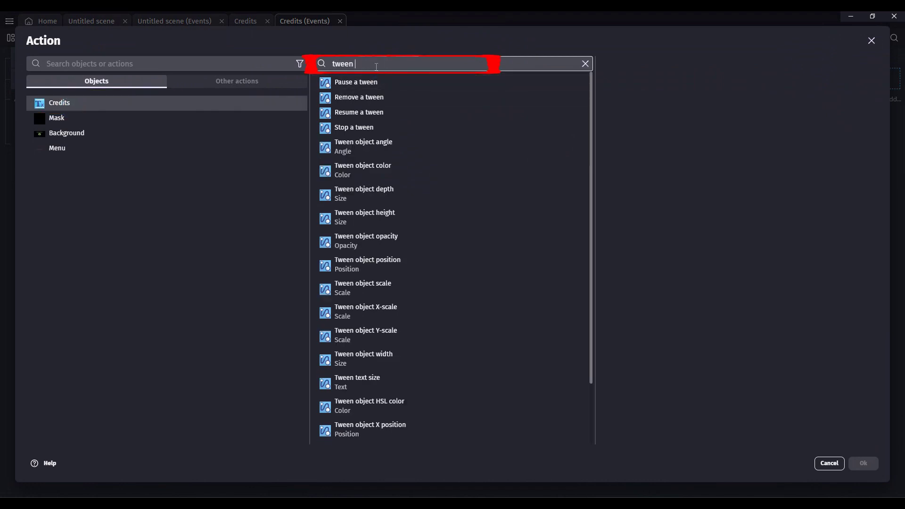
pyautogui.click(393, 132)
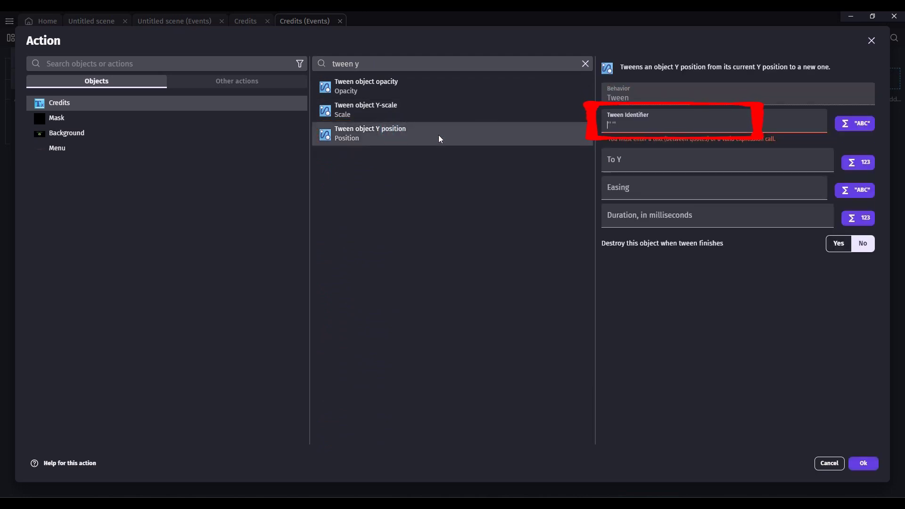
# Step: Set the Credits tween's identifier to "moveUp"
pyautogui.click(646, 123)
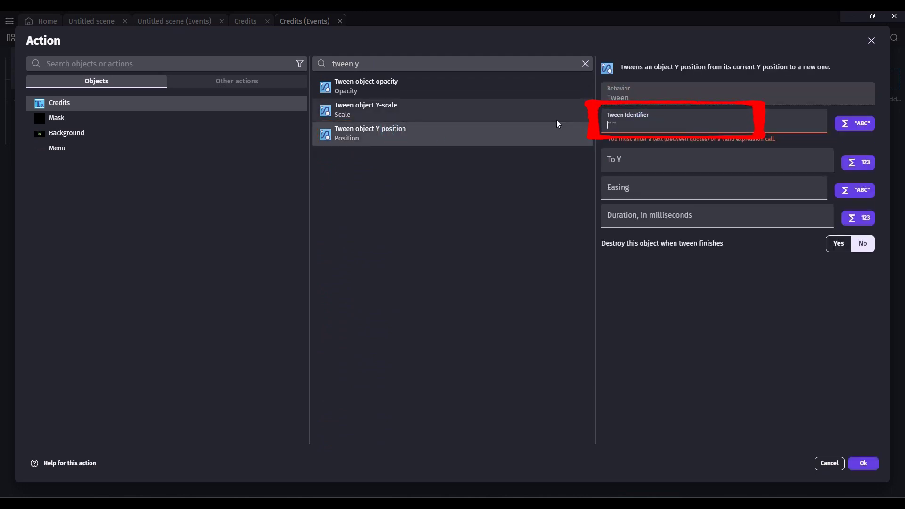
pyautogui.press('Delete')
pyautogui.write('mo')
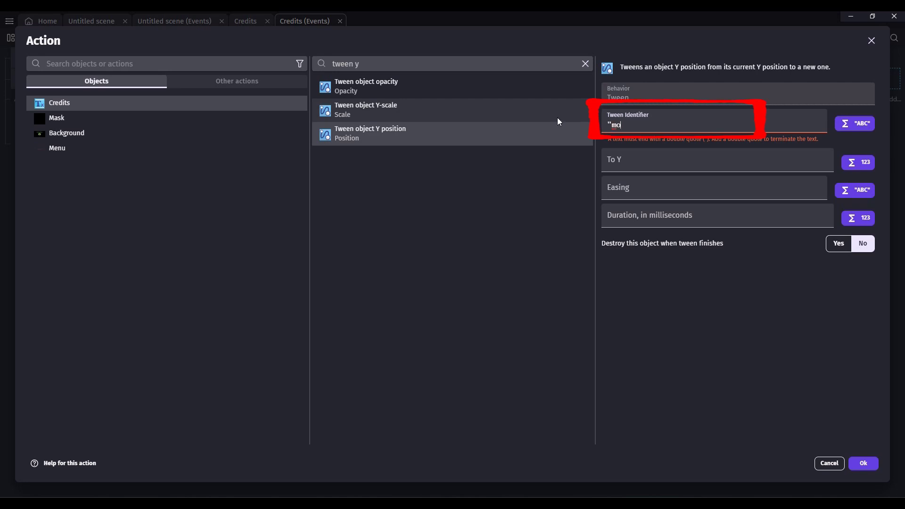
pyautogui.write('veU')
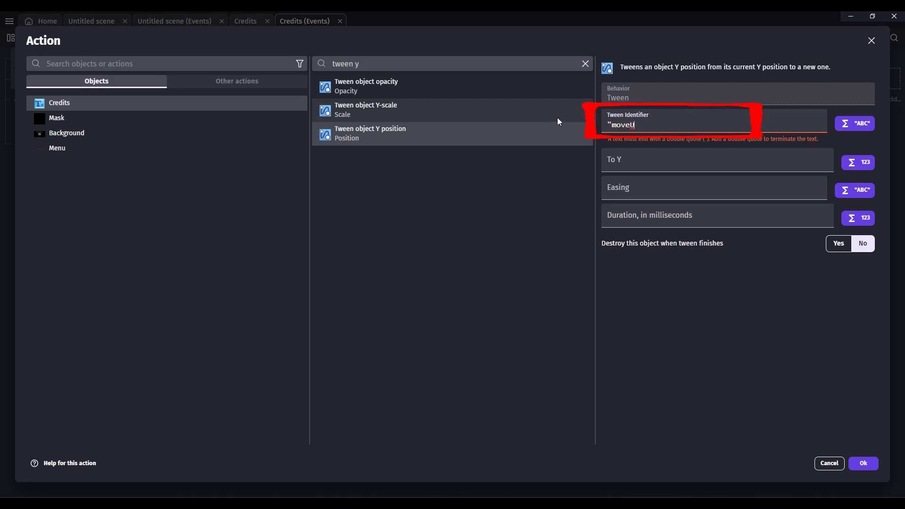
pyautogui.write('p"')
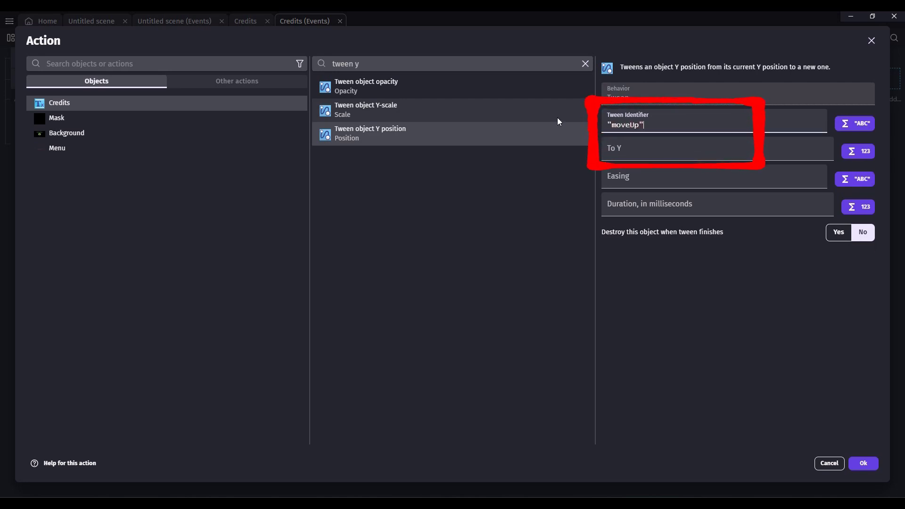
# Step: Set the Credits tween's target Y to -1157 and its easing to "linear"
pyautogui.click(638, 153)
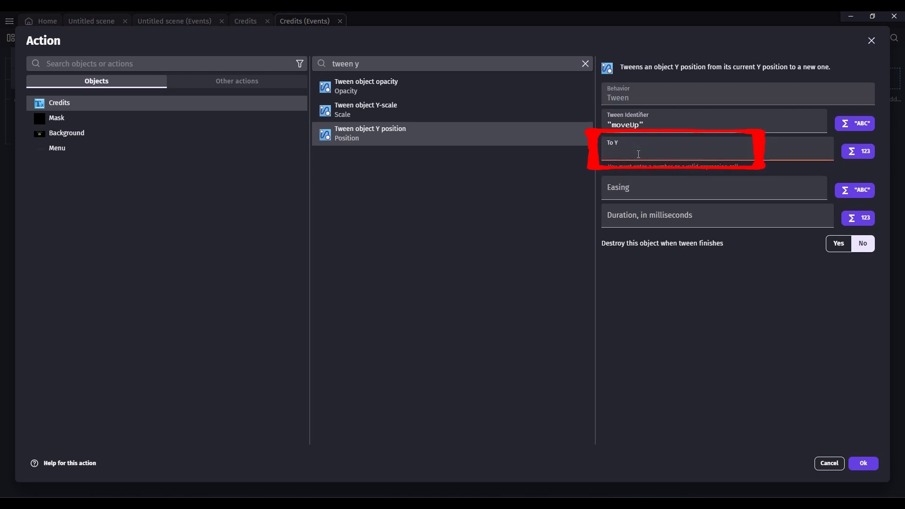
pyautogui.write('-11')
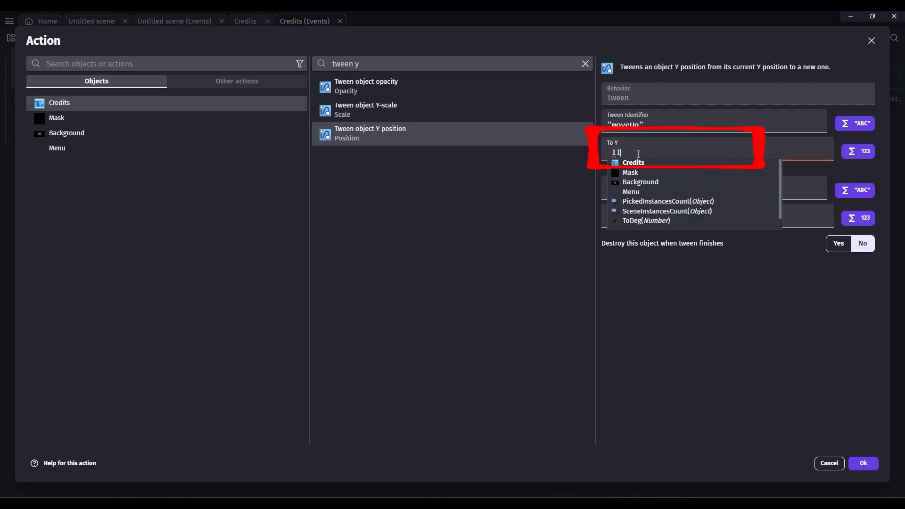
pyautogui.write('57')
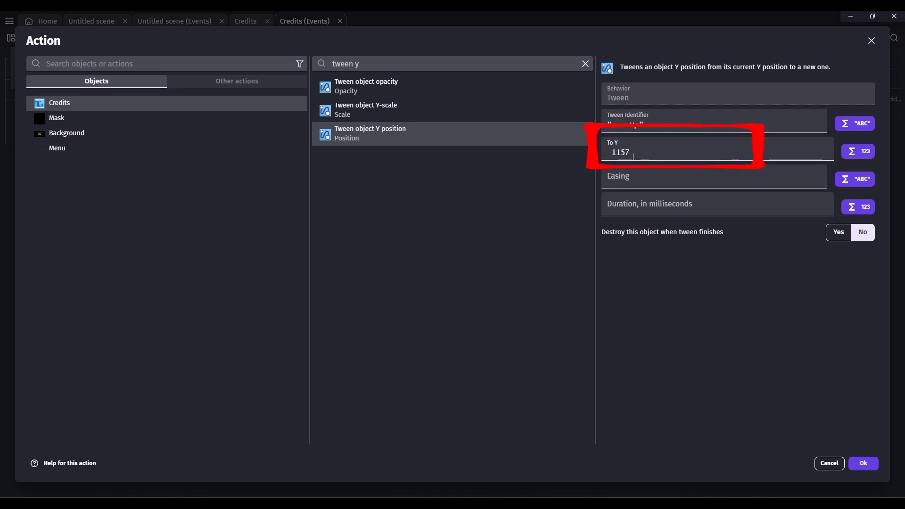
pyautogui.click(648, 183)
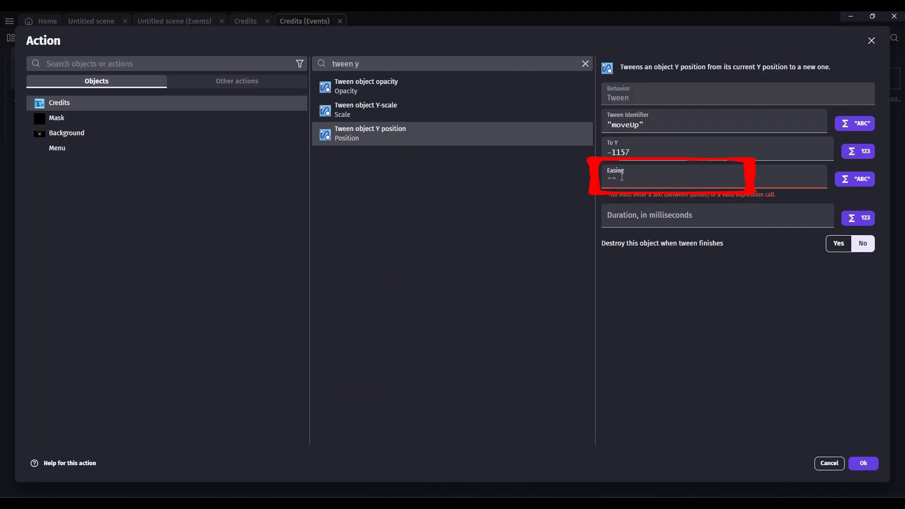
pyautogui.click(623, 178)
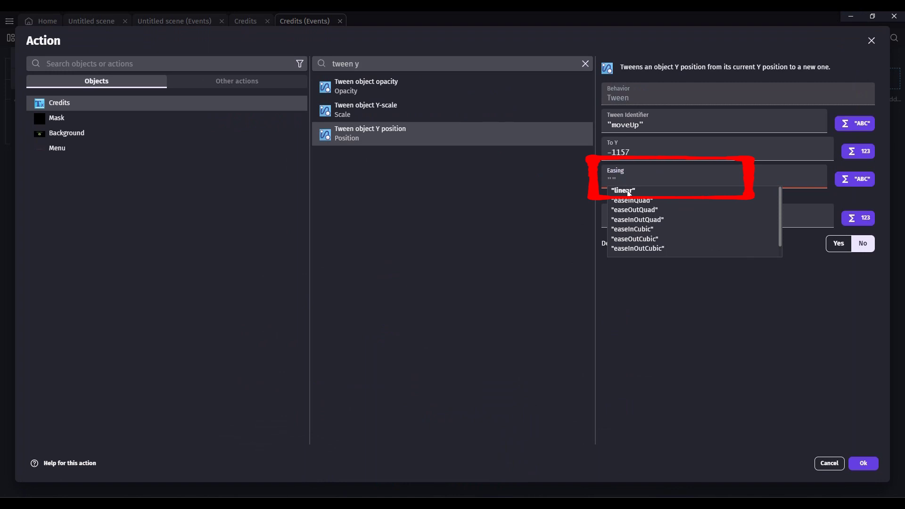
pyautogui.click(628, 191)
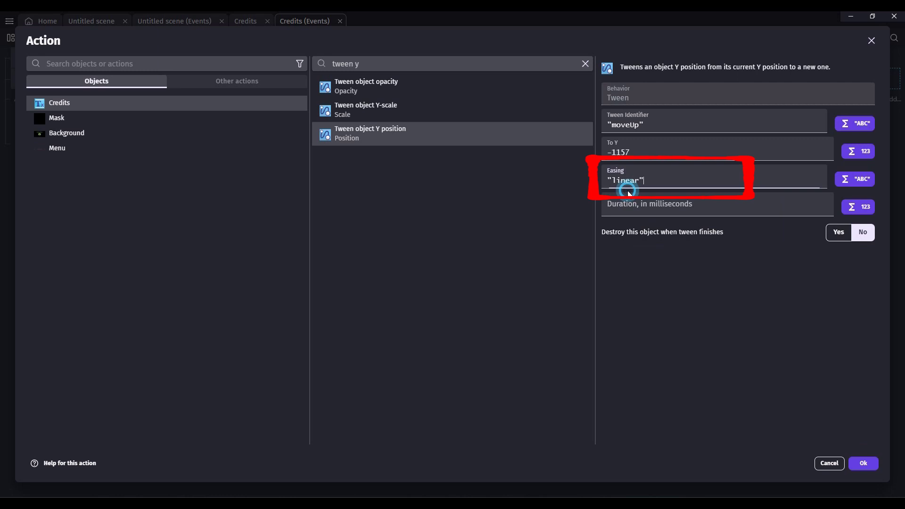
# Step: Set the Credits tween's duration to 6000 milliseconds and save the action
pyautogui.click(642, 209)
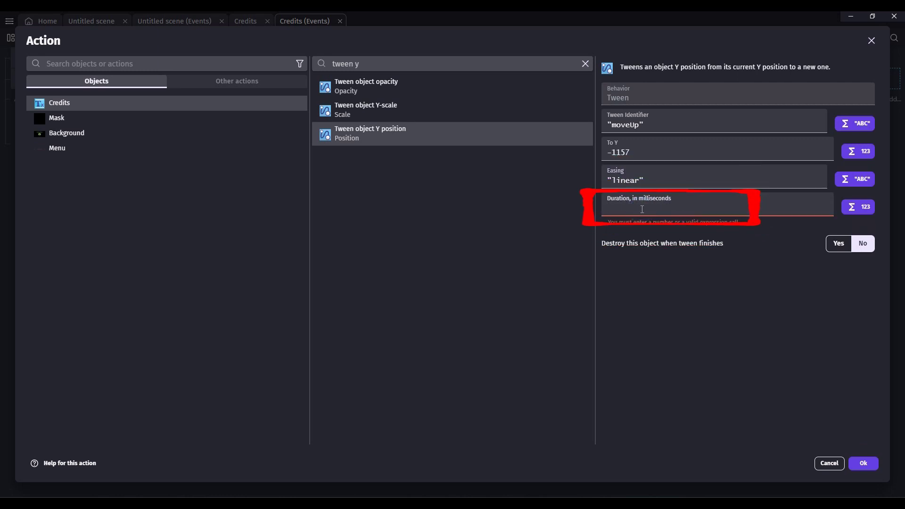
pyautogui.write('6000')
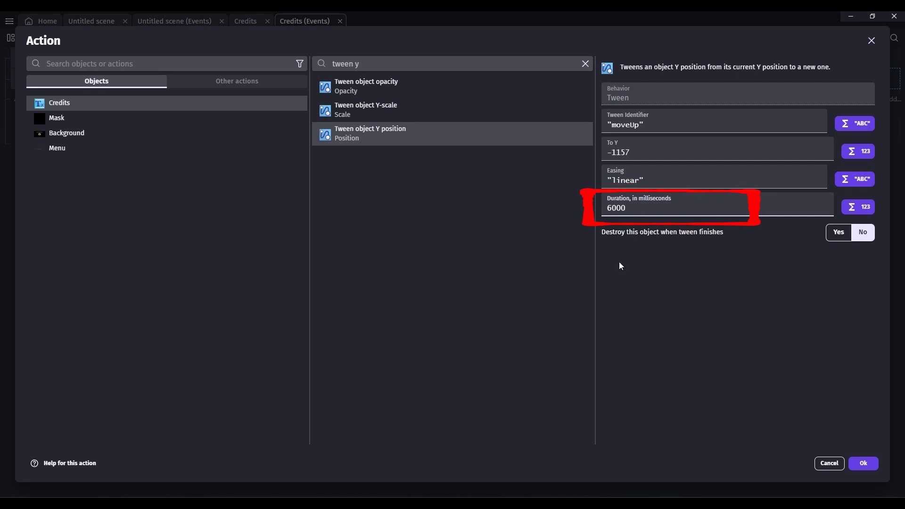
pyautogui.click(543, 286)
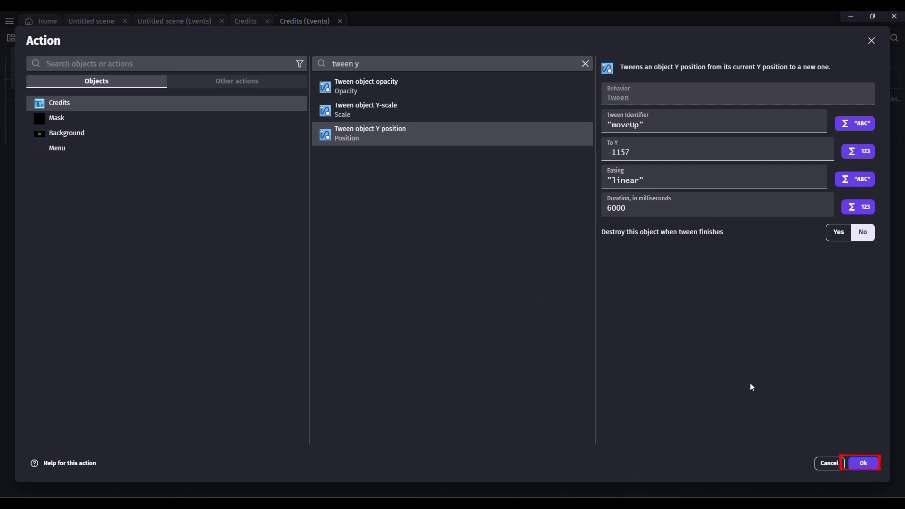
pyautogui.click(863, 463)
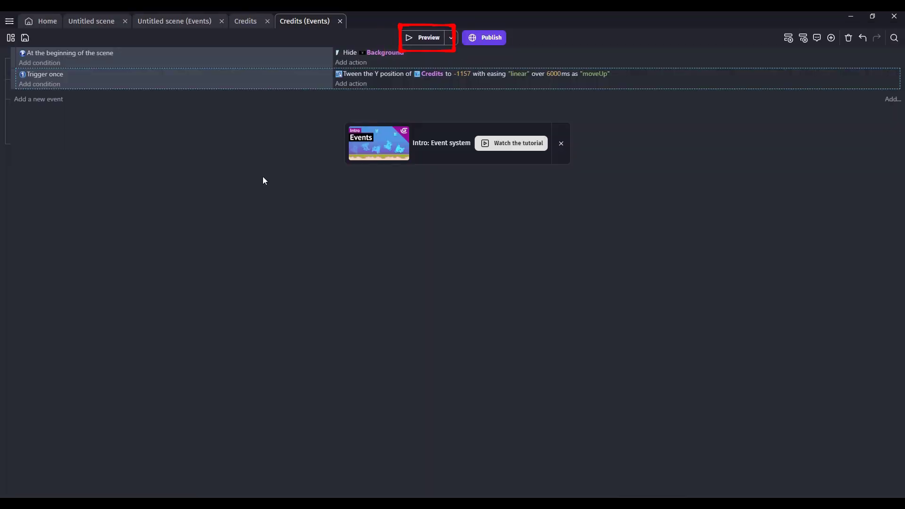
# Step: Preview the credits scroll and change the Credits tween's duration to 9000 milliseconds
pyautogui.click(423, 36)
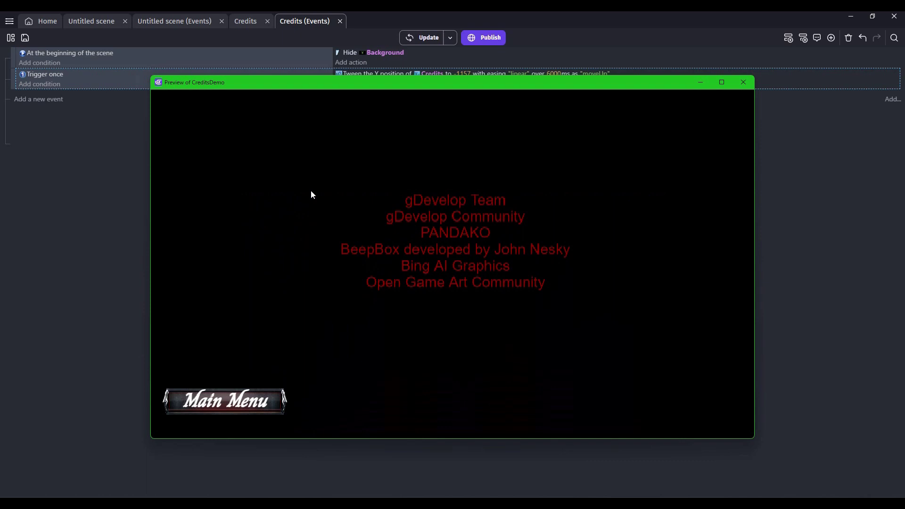
pyautogui.click(743, 83)
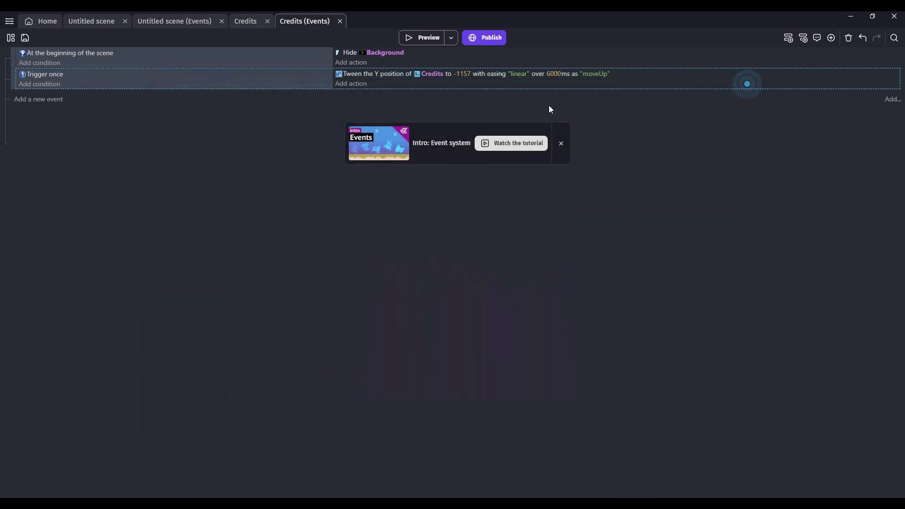
pyautogui.click(554, 74)
pyautogui.write('900')
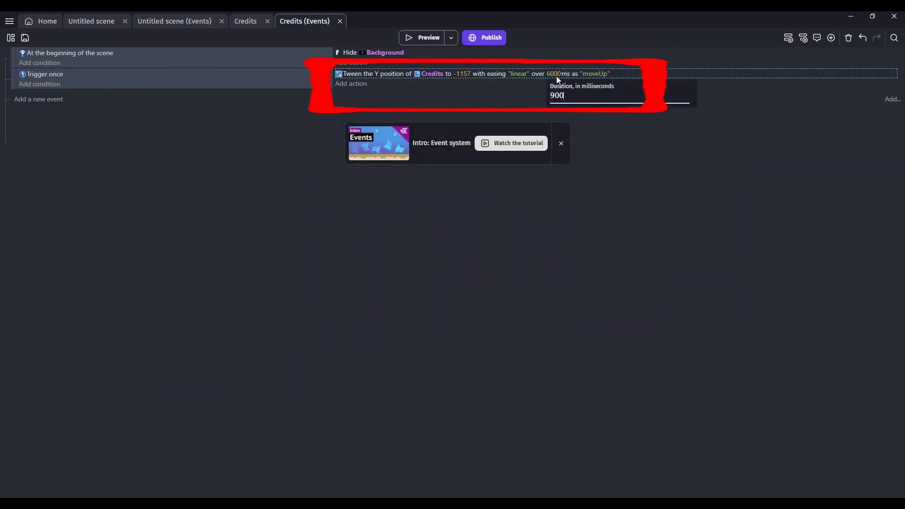
pyautogui.write('0')
pyautogui.press('Return')
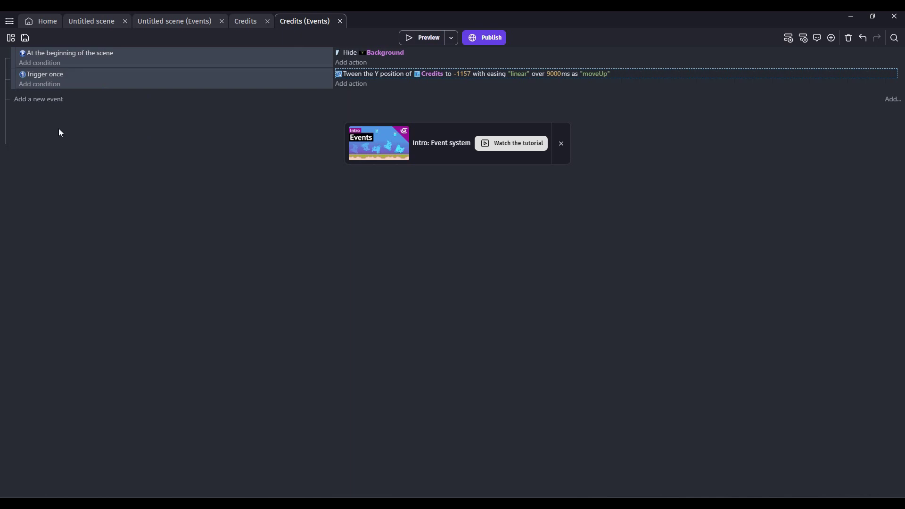
# Step: Add a third event with the condition Tween finished playing for the "moveUp" tween on Credits
pyautogui.click(51, 101)
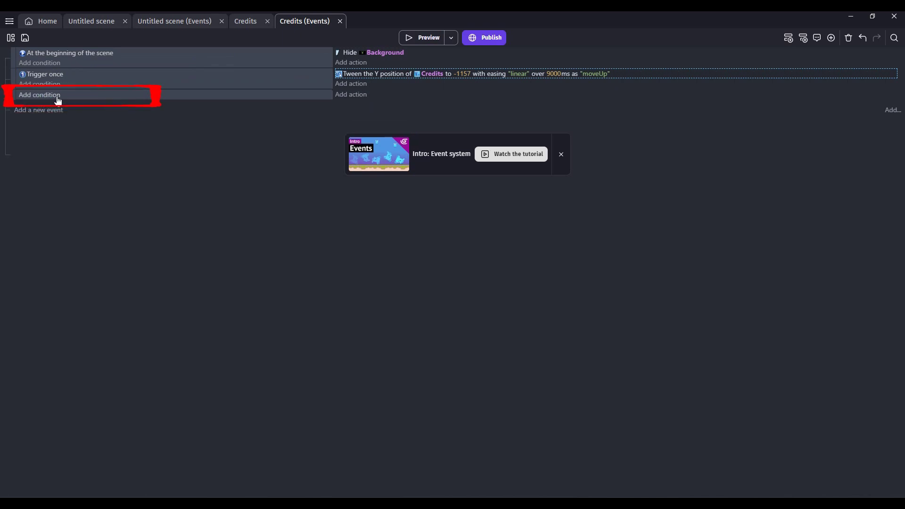
pyautogui.click(56, 98)
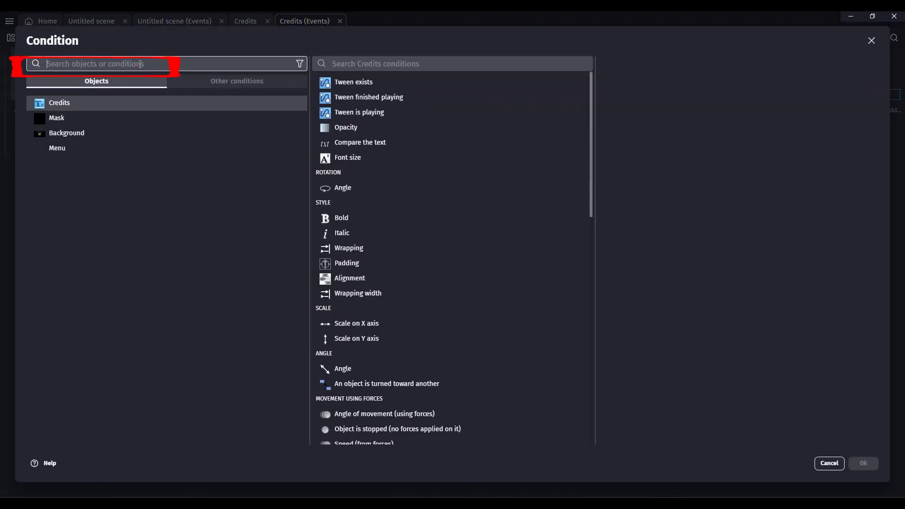
pyautogui.write('t')
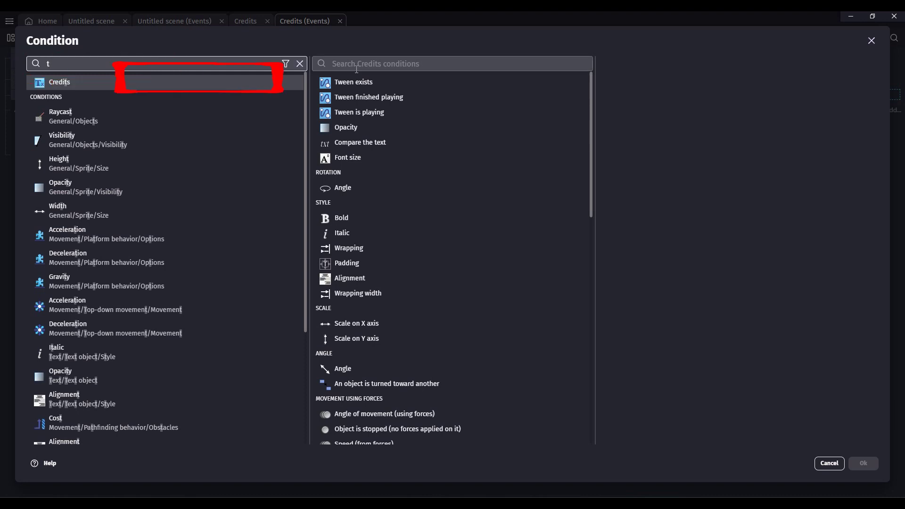
pyautogui.click(392, 99)
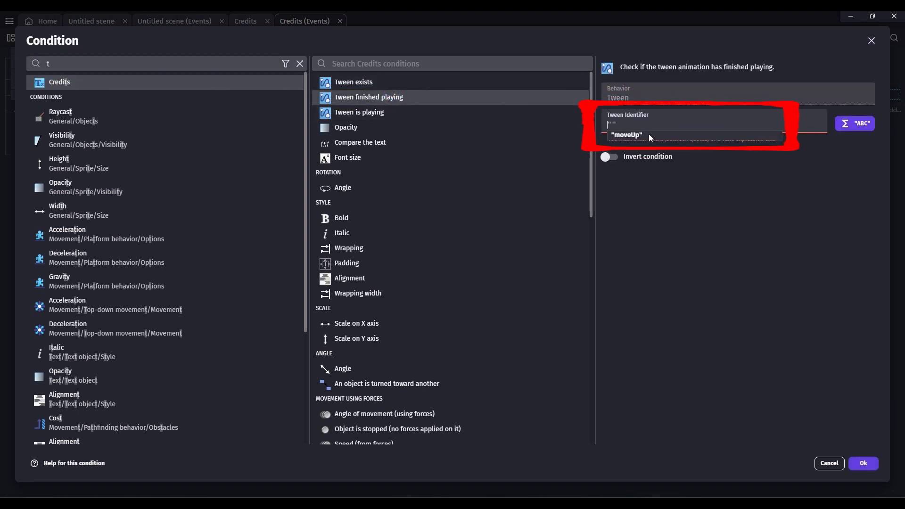
pyautogui.click(648, 136)
pyautogui.click(862, 463)
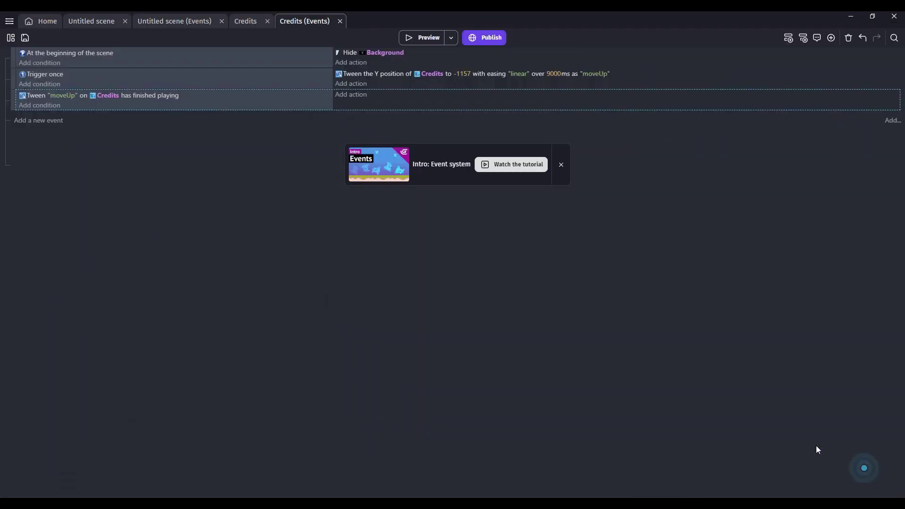
# Step: Add a Show action for the Background object to the tween-finished event
pyautogui.click(359, 97)
pyautogui.click(79, 134)
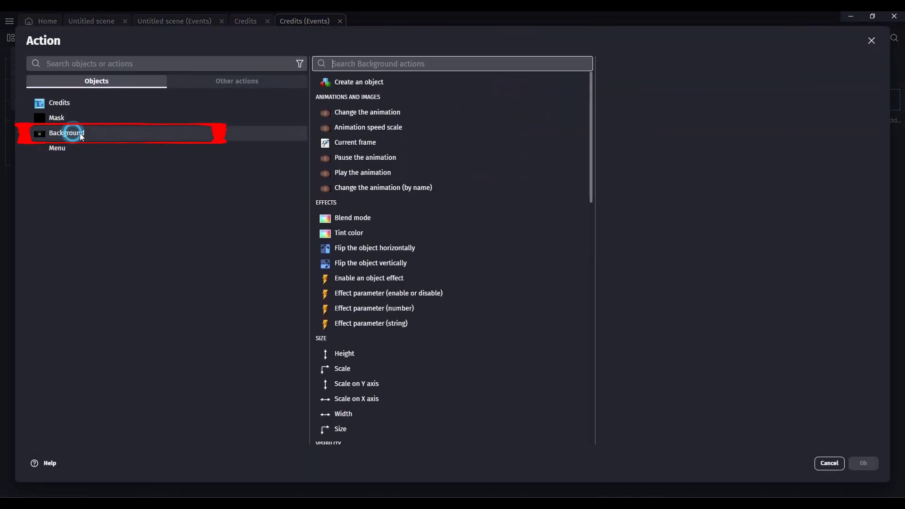
pyautogui.click(395, 65)
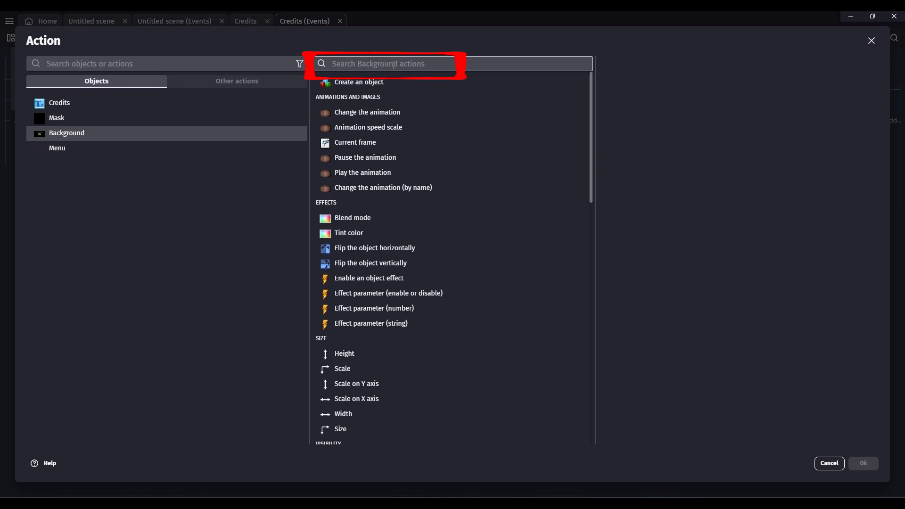
pyautogui.write('show')
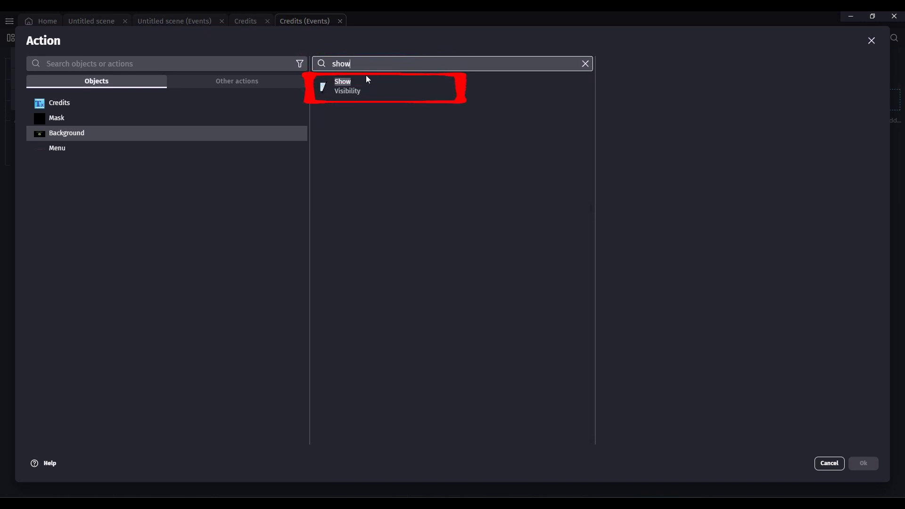
pyautogui.click(355, 85)
pyautogui.click(864, 463)
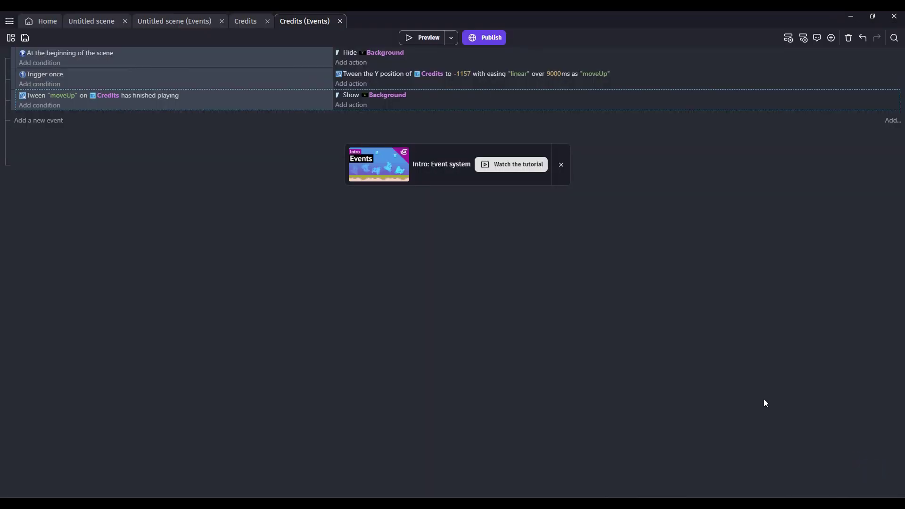
# Step: Preview the scene to check the credits scroll and the Background at its end
pyautogui.click(426, 35)
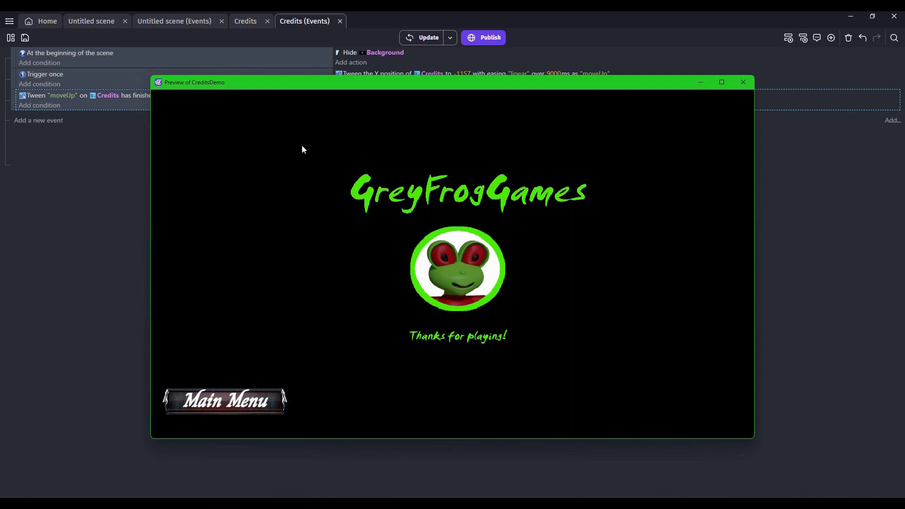
pyautogui.click(744, 84)
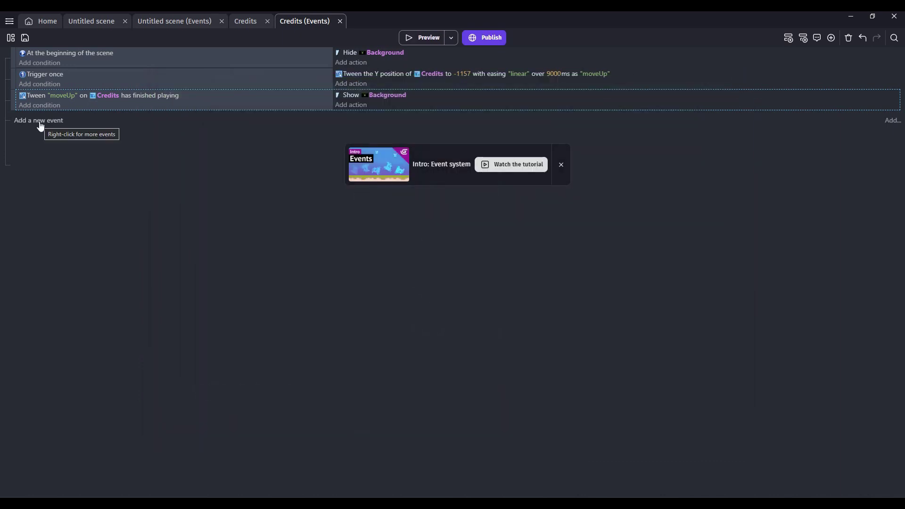
pyautogui.click(56, 211)
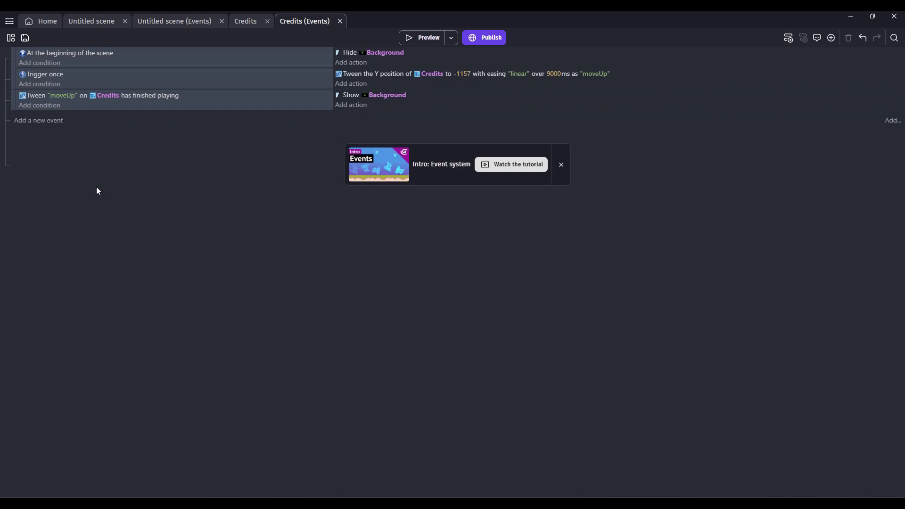
# Step: Add a fourth event with the condition that the Menu button is clicked
pyautogui.click(54, 124)
pyautogui.click(49, 117)
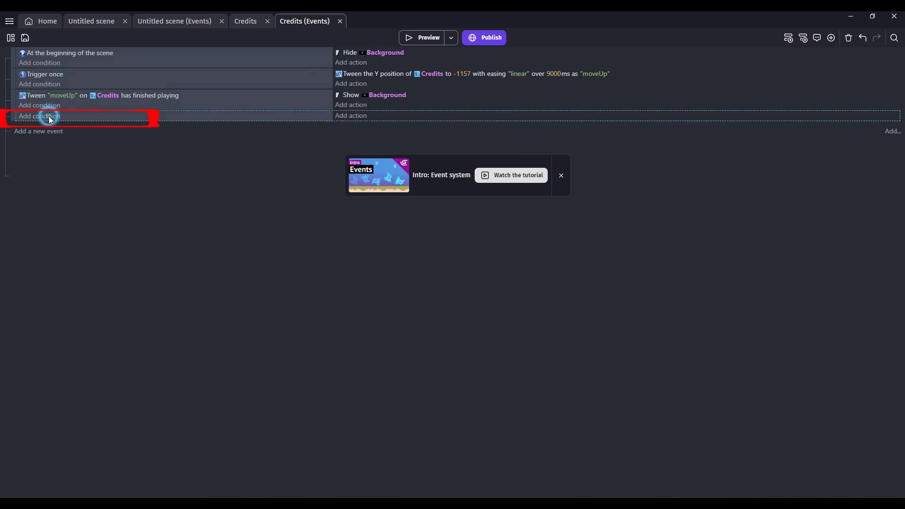
pyautogui.click(90, 147)
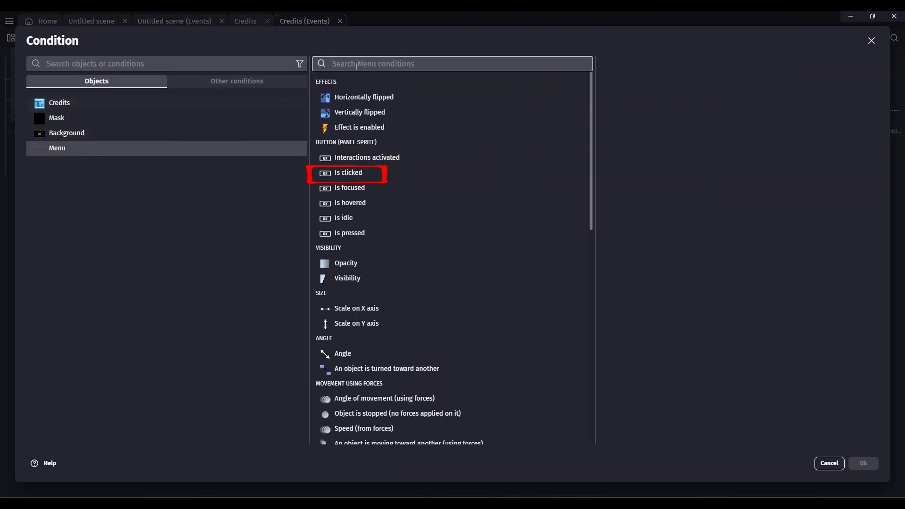
pyautogui.click(349, 172)
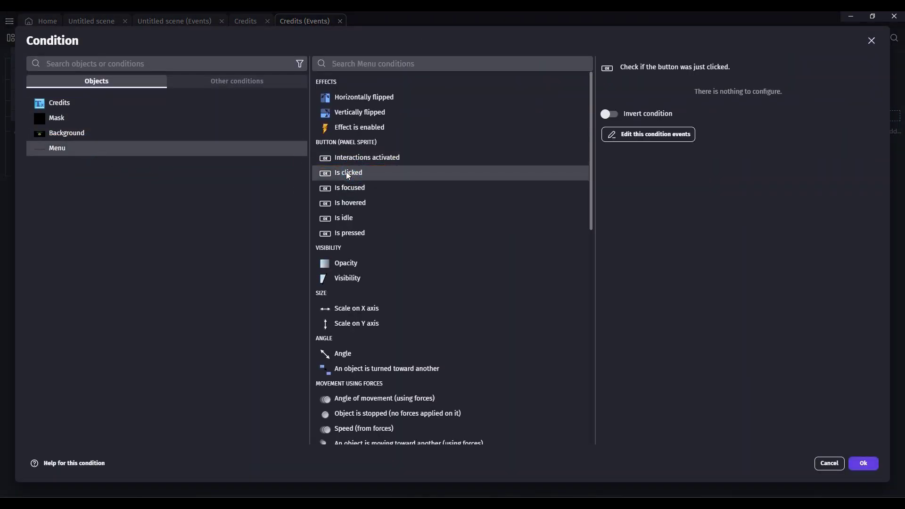
pyautogui.click(866, 463)
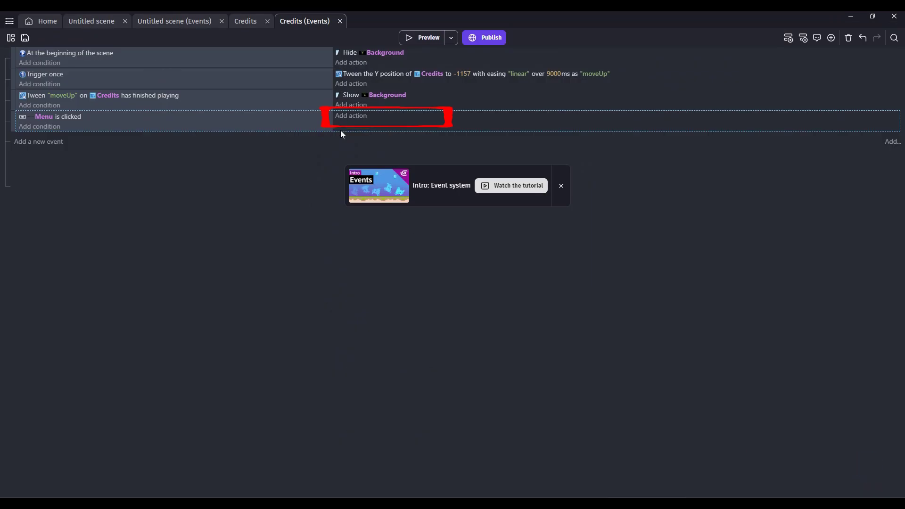
# Step: Add a Change the scene action to the Menu-clicked event, with MainMenu as the new scene
pyautogui.click(366, 118)
pyautogui.click(160, 66)
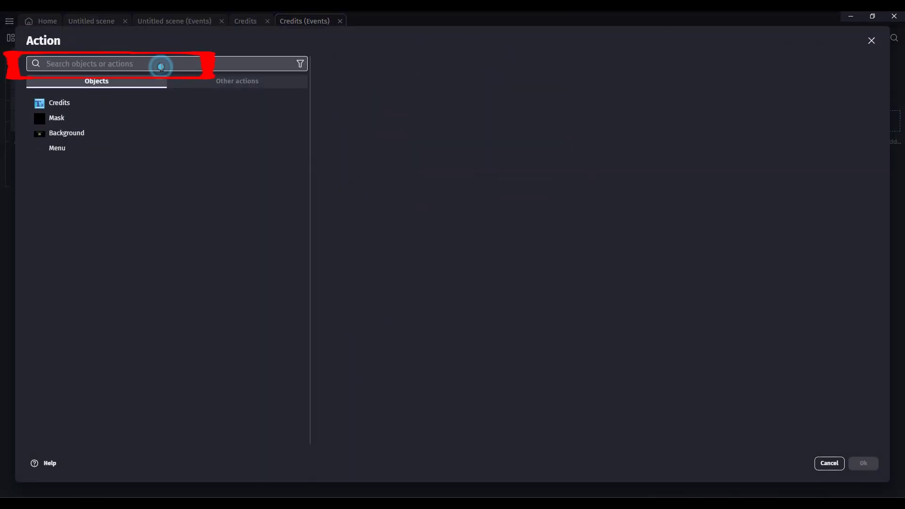
pyautogui.write('change ')
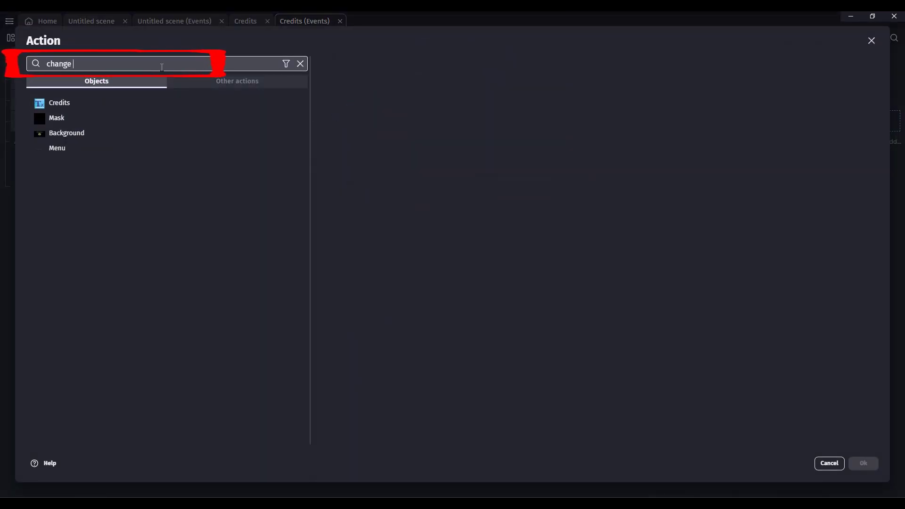
pyautogui.write('sc')
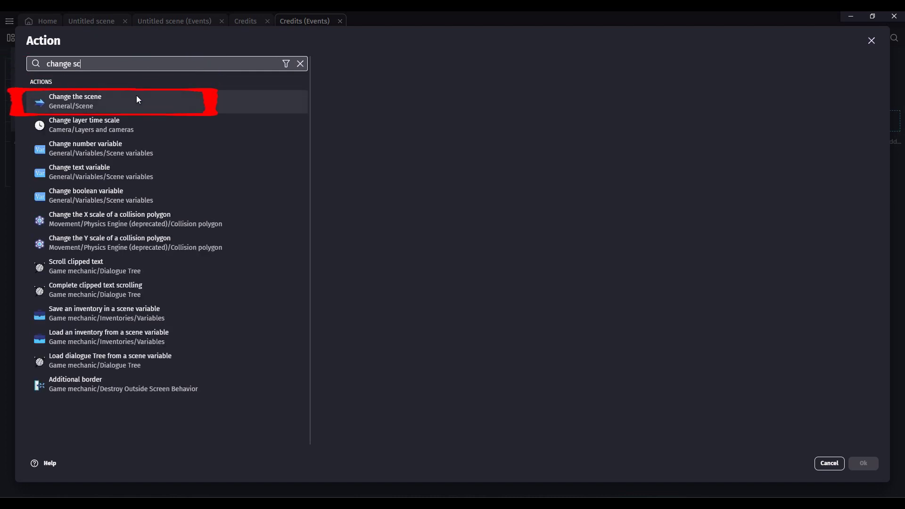
pyautogui.click(137, 98)
pyautogui.click(372, 147)
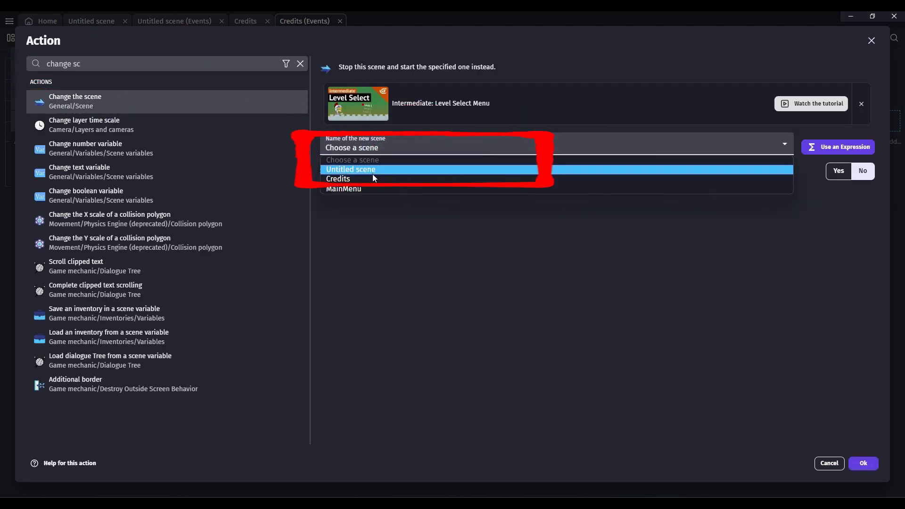
pyautogui.click(375, 188)
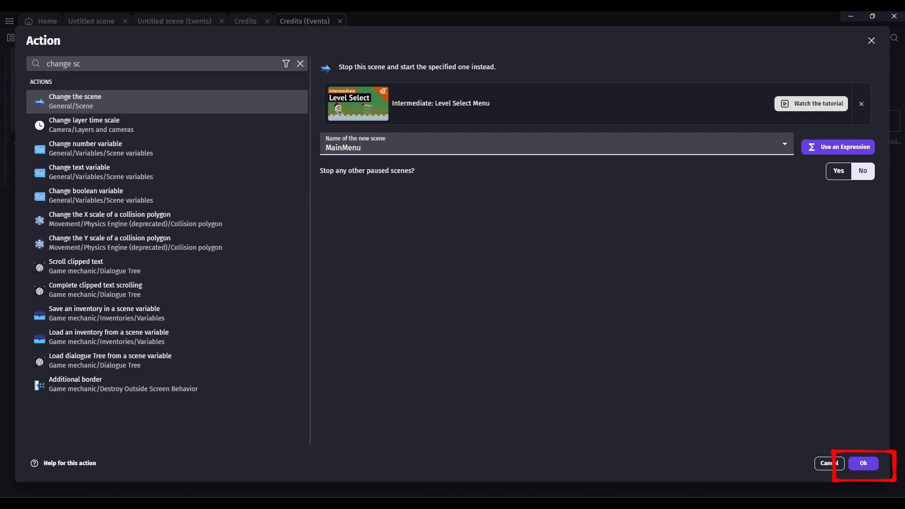
pyautogui.click(867, 464)
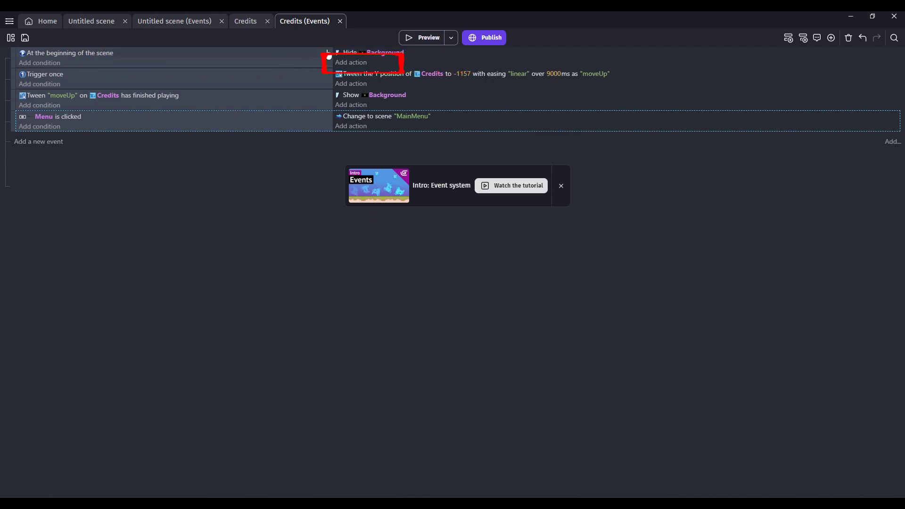
# Step: Add a Play a music file on a channel action to the beginning-of-scene event, using Credits.mp3 copied into the project folder
pyautogui.click(359, 62)
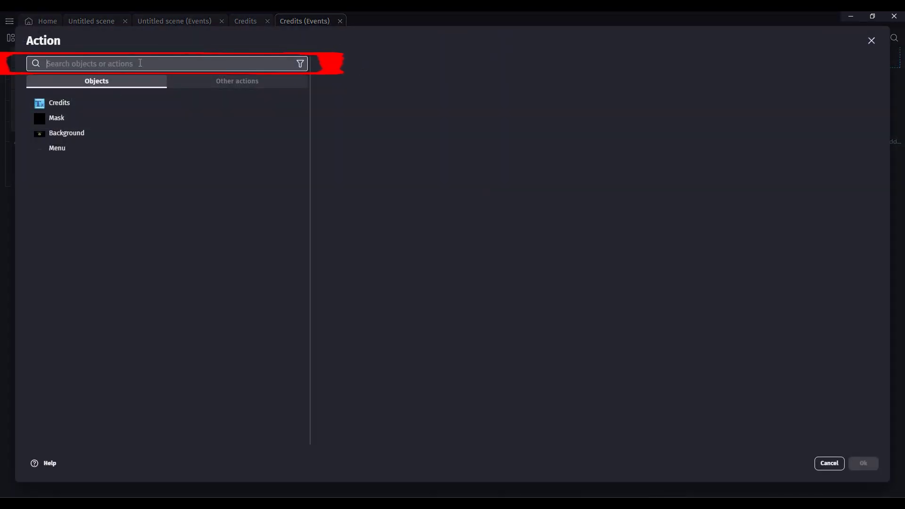
pyautogui.click(179, 62)
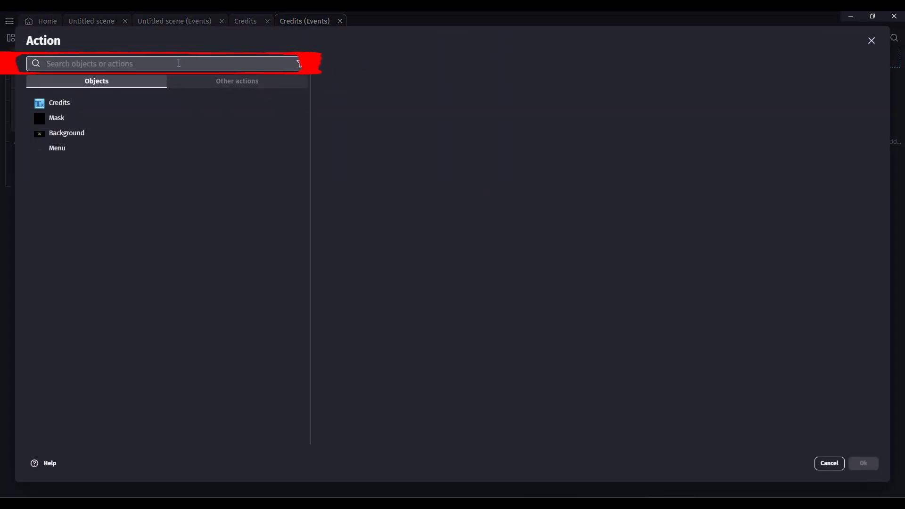
pyautogui.write('play m')
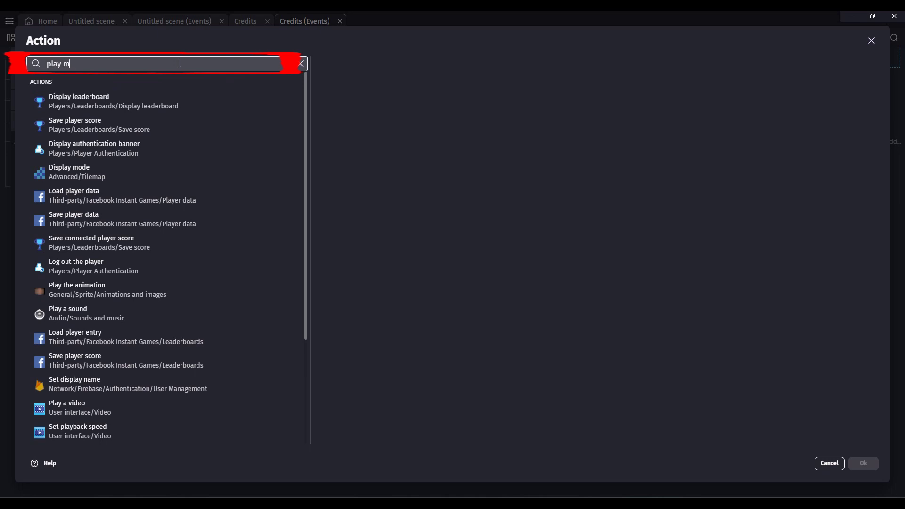
pyautogui.write('us')
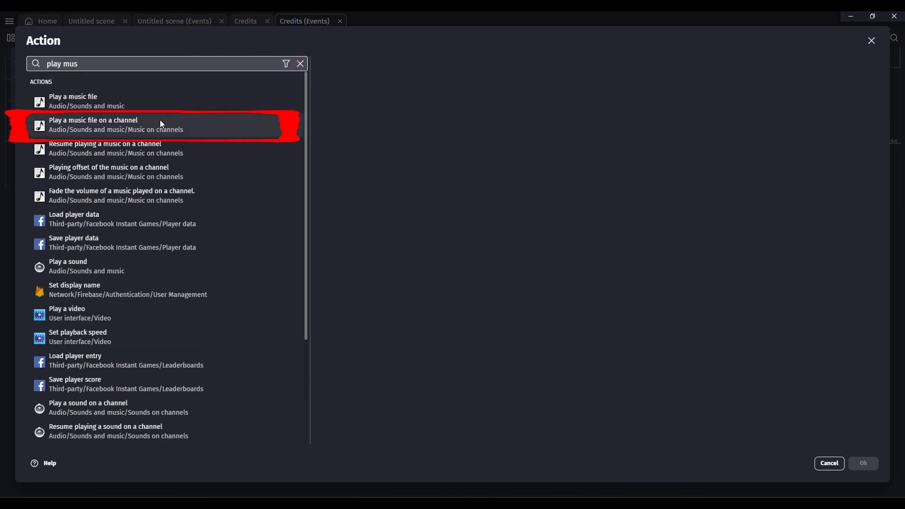
pyautogui.click(179, 122)
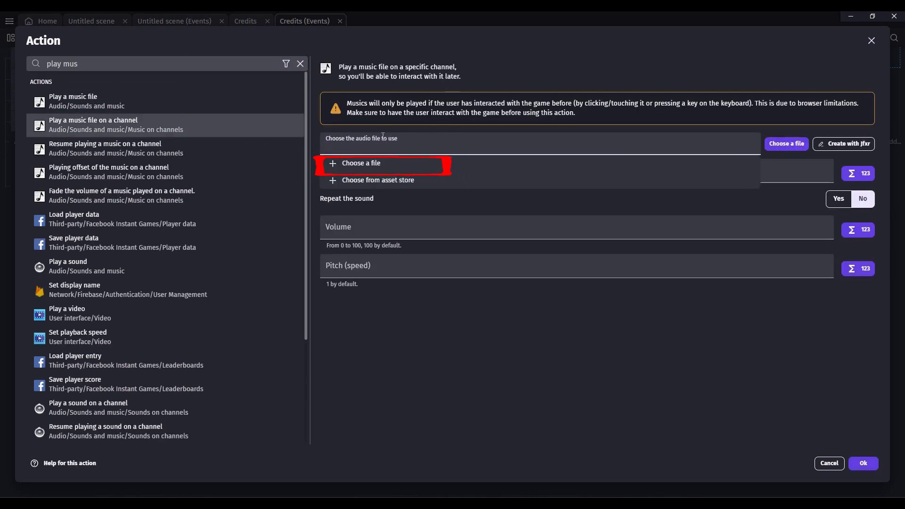
pyautogui.click(379, 163)
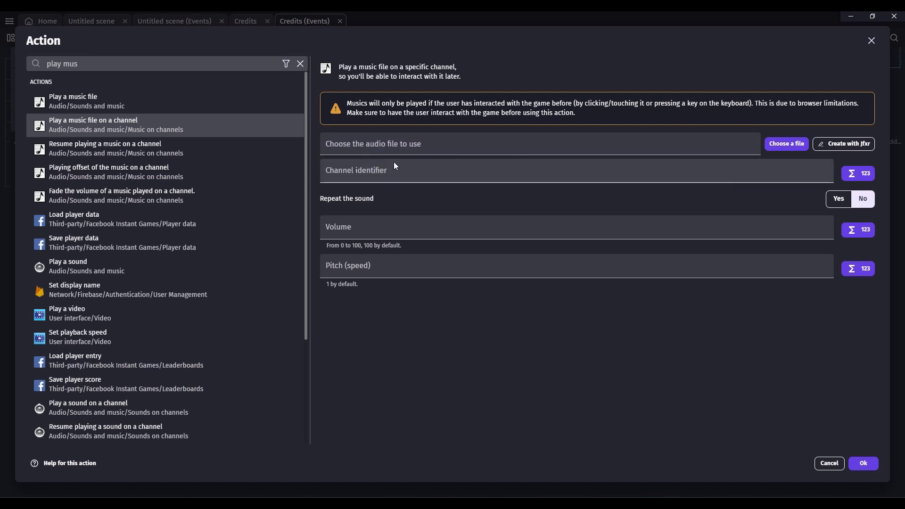
pyautogui.doubleClick(281, 285)
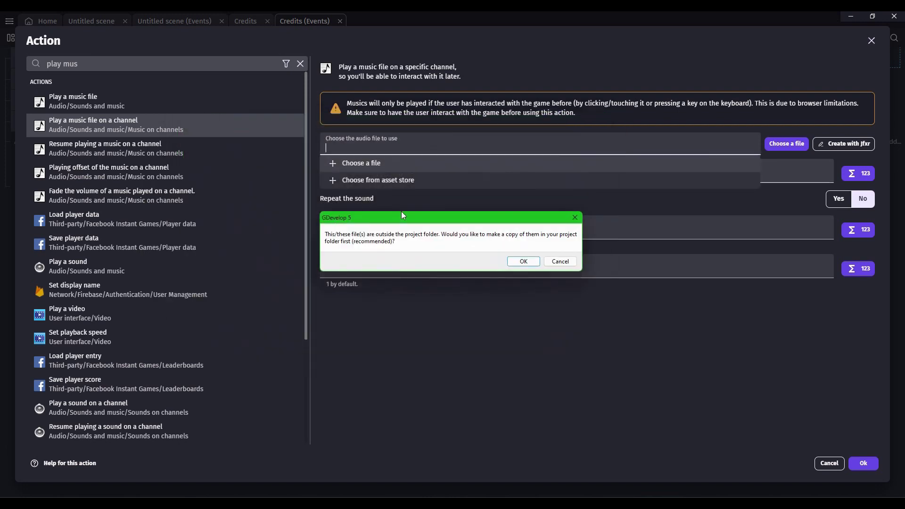
pyautogui.click(529, 264)
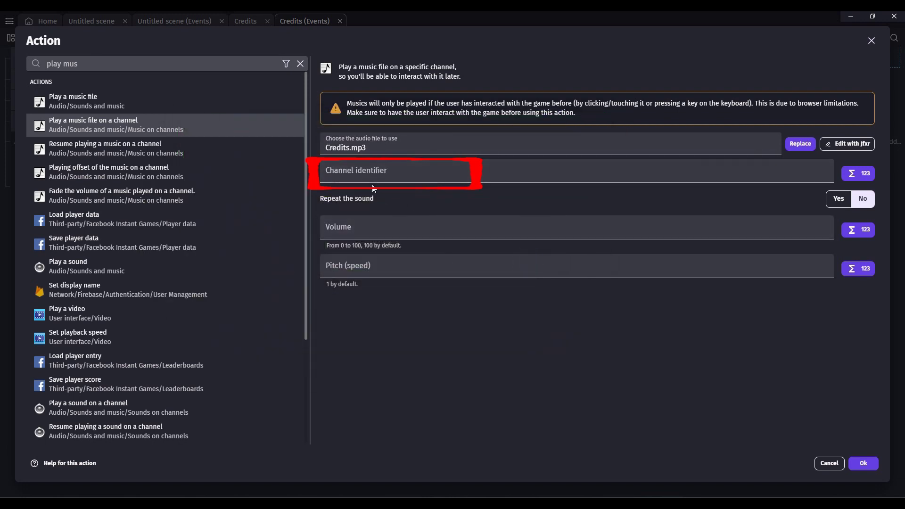
# Step: Set the music action's channel identifier to 1 and its volume to 100
pyautogui.click(367, 174)
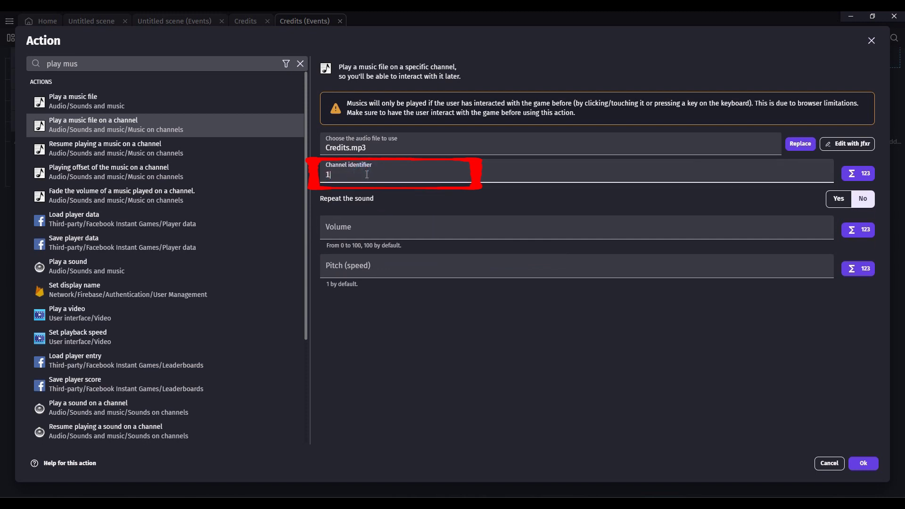
pyautogui.click(373, 229)
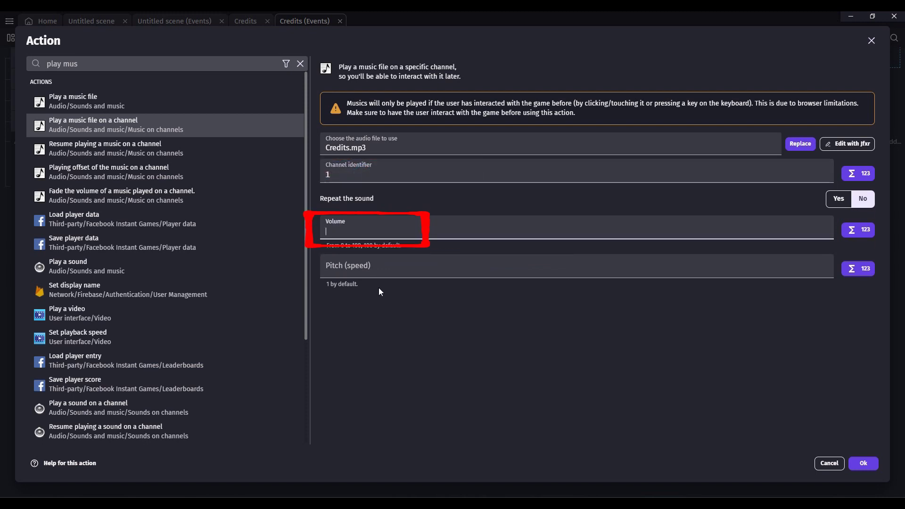
pyautogui.click(360, 231)
pyautogui.write('100')
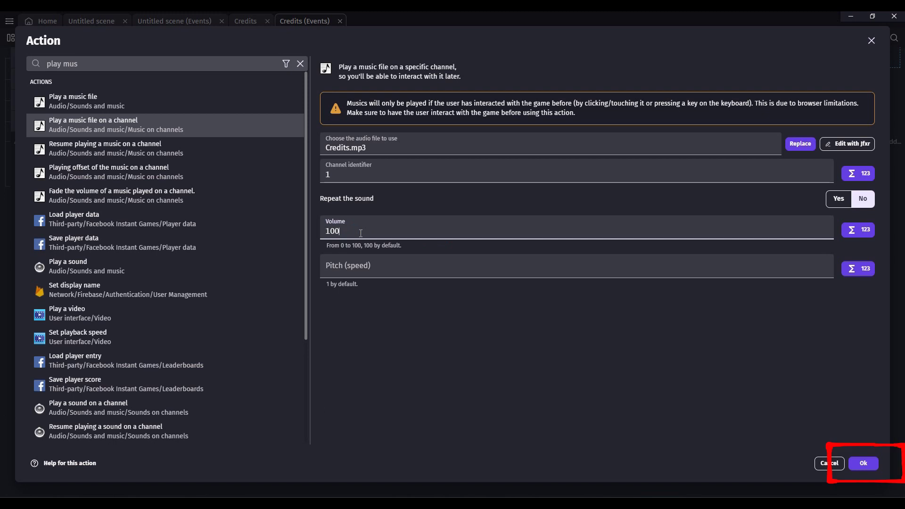
pyautogui.click(866, 462)
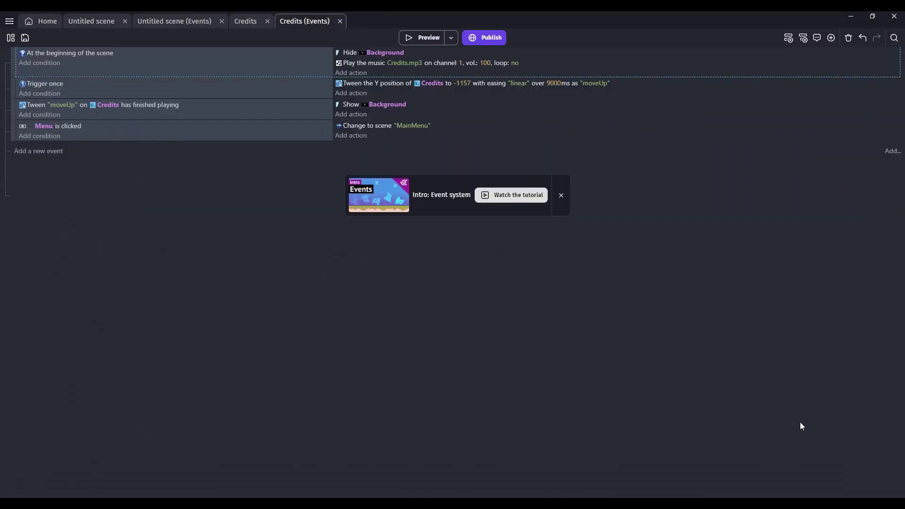
# Step: Preview the scene and test that the Main Menu button leads to the MainMenu scene
pyautogui.click(428, 39)
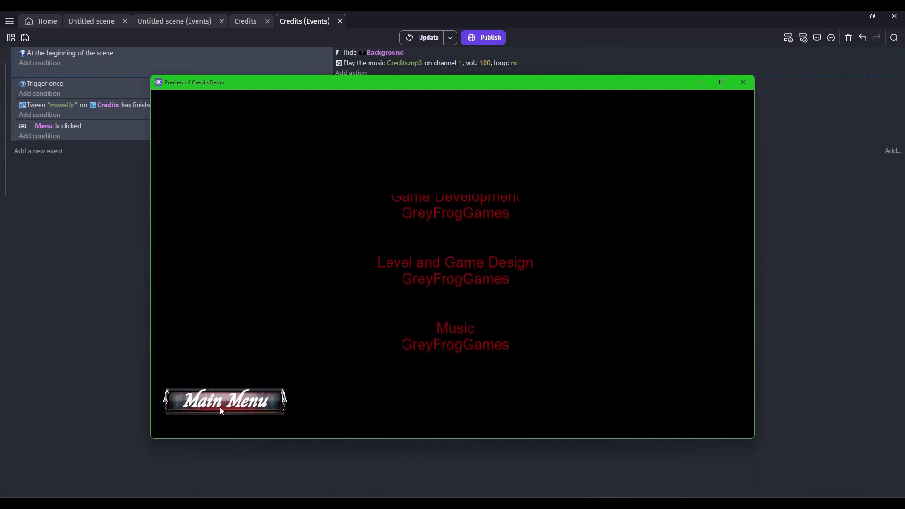
pyautogui.click(242, 403)
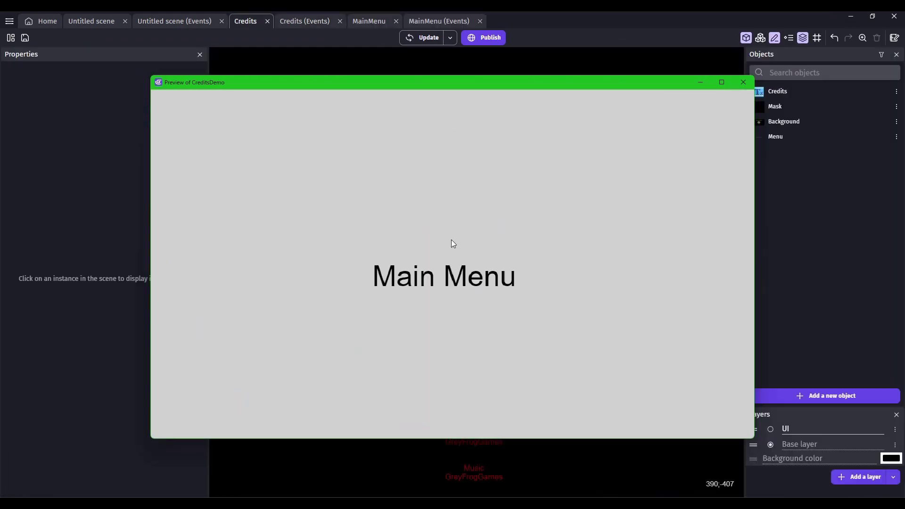
pyautogui.click(742, 83)
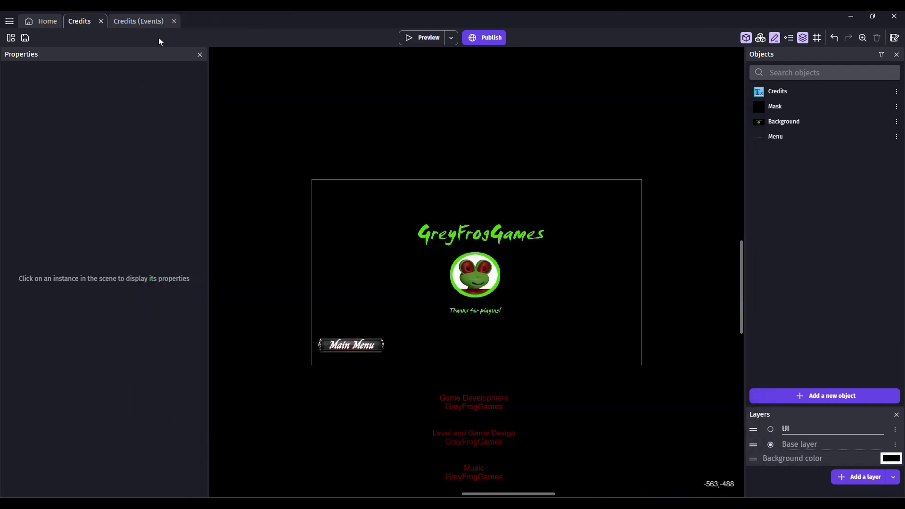
# Step: Add a Stop the music on a channel action for channel 1 to the Menu-clicked event
pyautogui.click(145, 20)
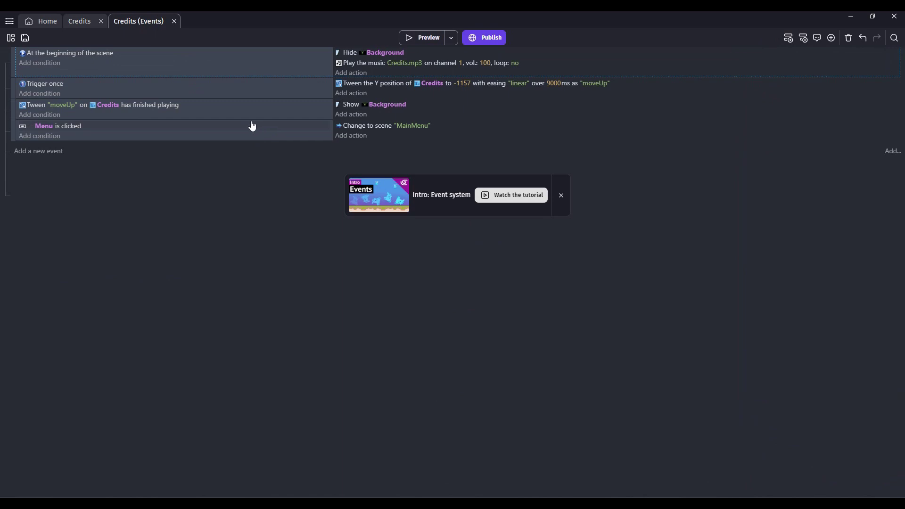
pyautogui.click(361, 135)
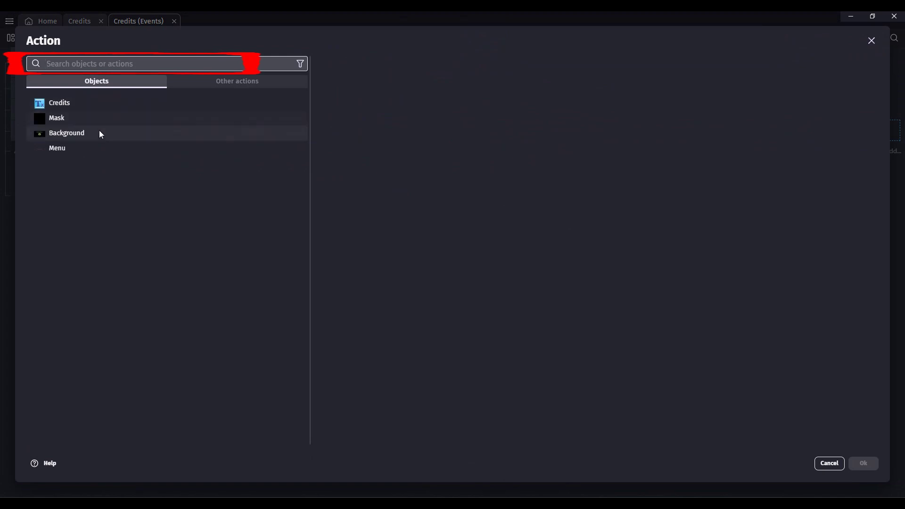
pyautogui.click(133, 63)
pyautogui.write('s')
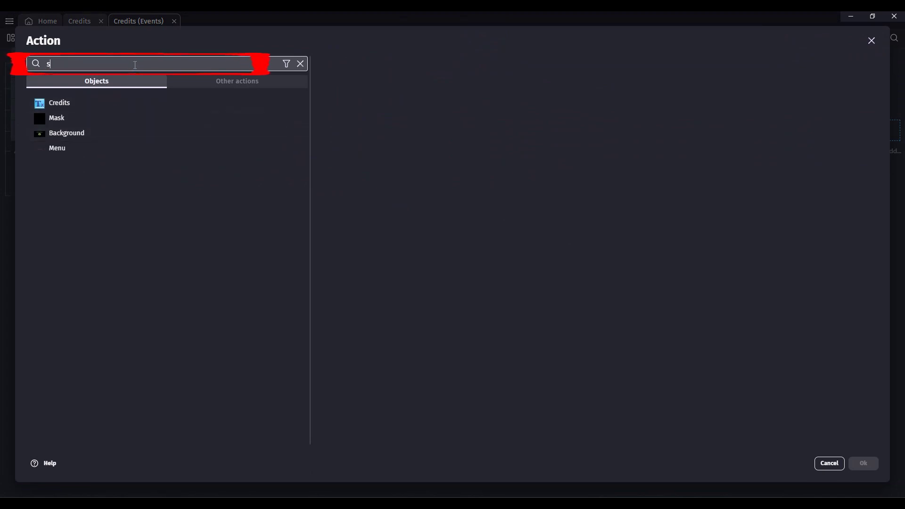
pyautogui.write('to')
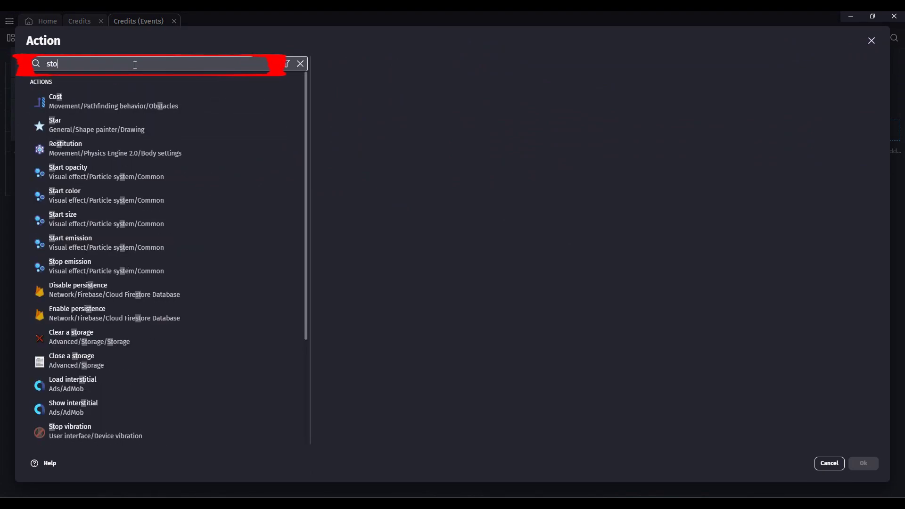
pyautogui.write('p mus')
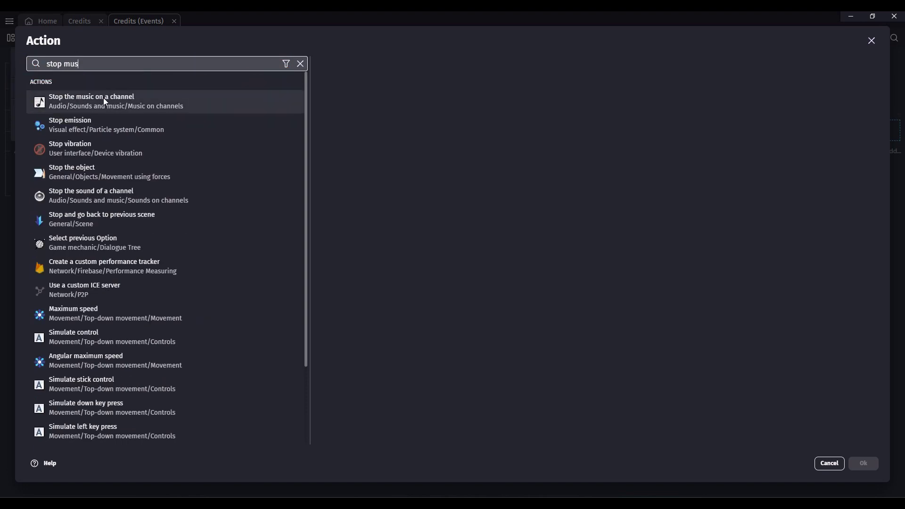
pyautogui.click(103, 99)
pyautogui.click(373, 100)
pyautogui.write('1')
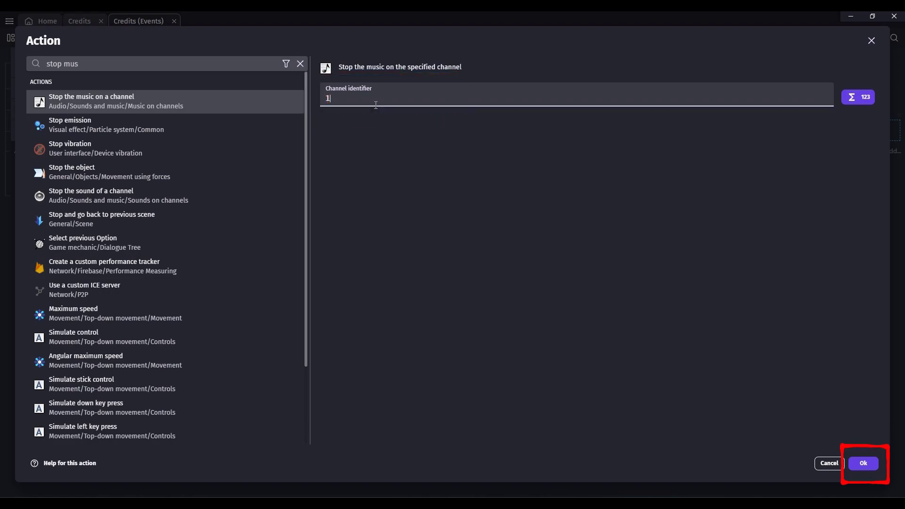
pyautogui.click(863, 462)
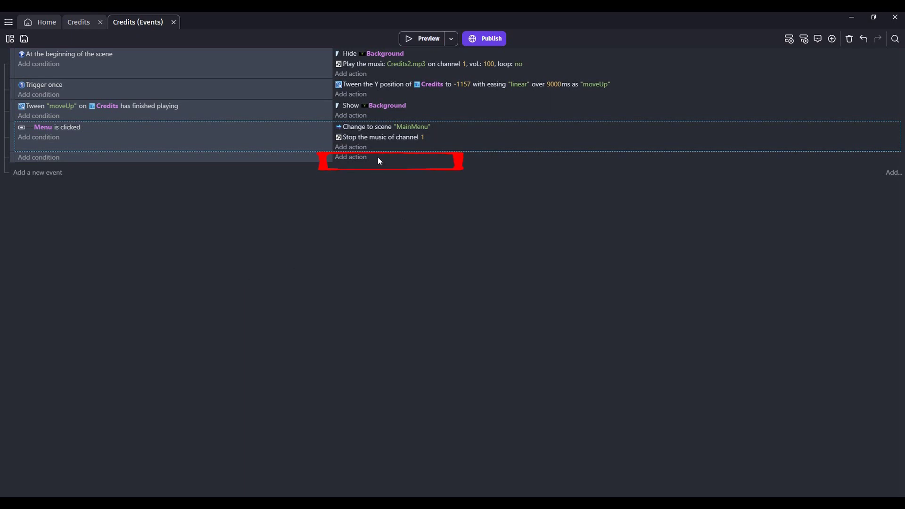
# Step: Start an X position action for the Credits object in the empty last event, using the set to operator
pyautogui.click(352, 158)
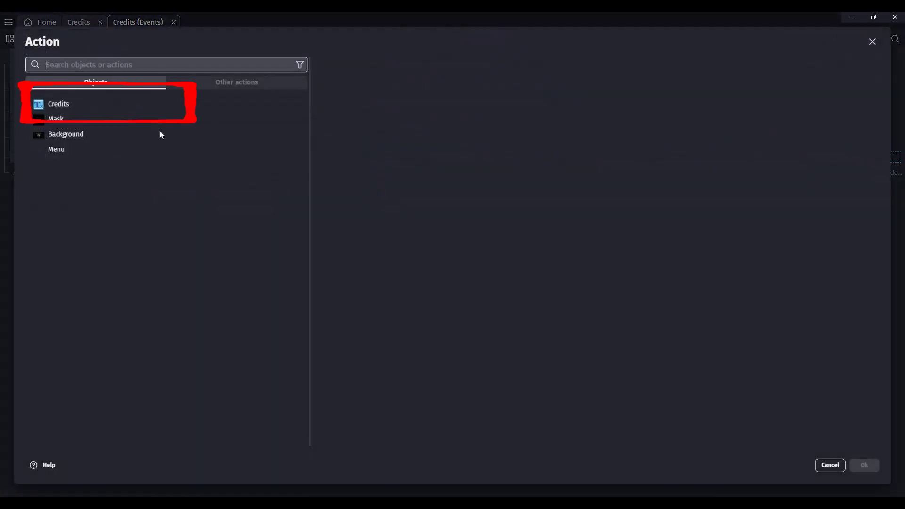
pyautogui.click(75, 103)
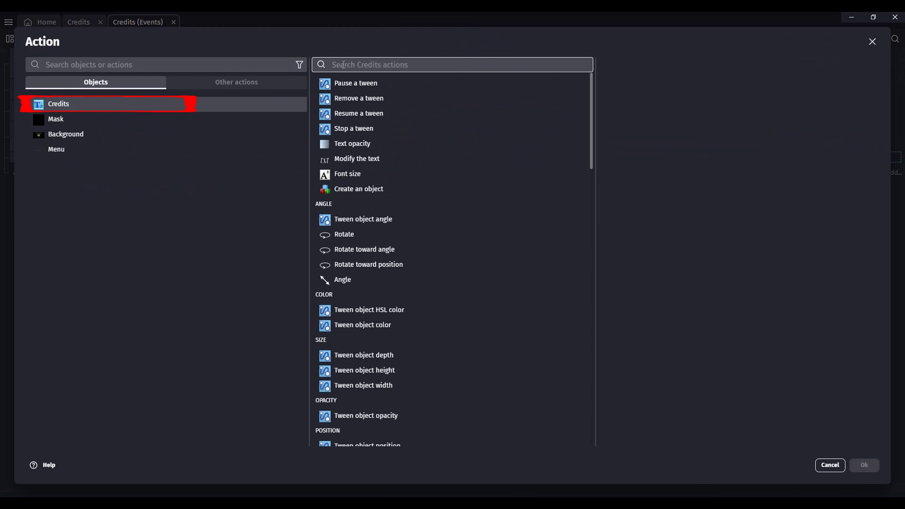
pyautogui.click(353, 66)
pyautogui.write('x')
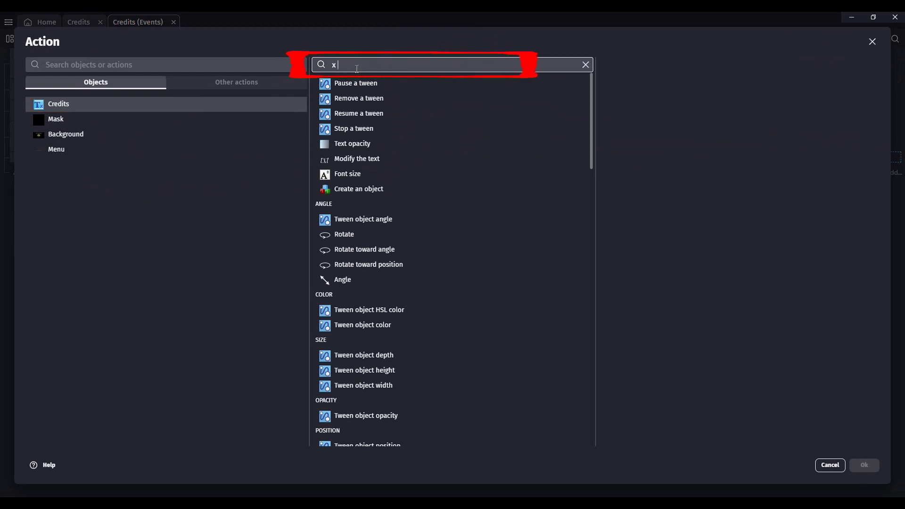
pyautogui.write(' pos')
pyautogui.click(358, 85)
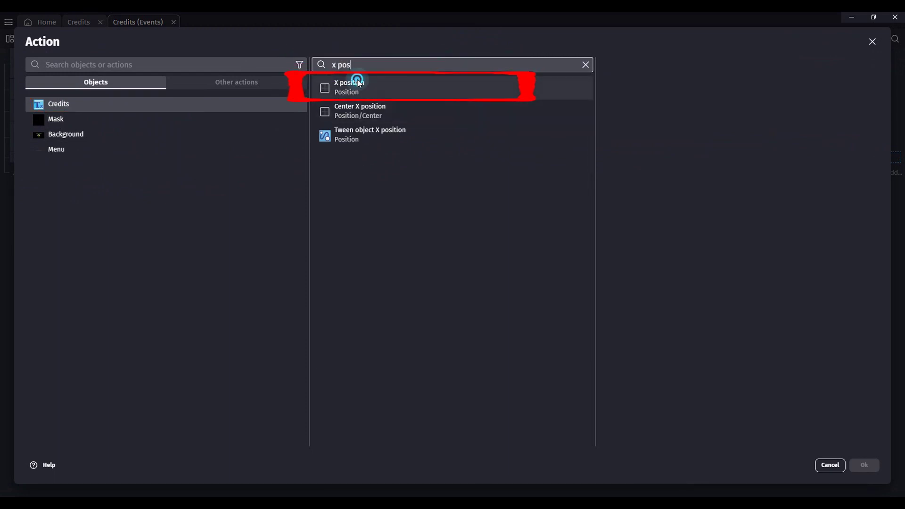
pyautogui.click(616, 99)
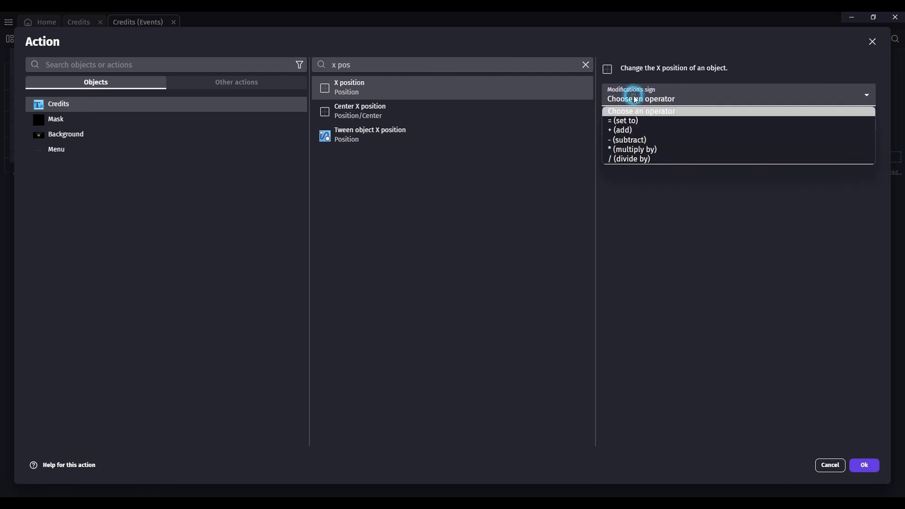
pyautogui.click(634, 122)
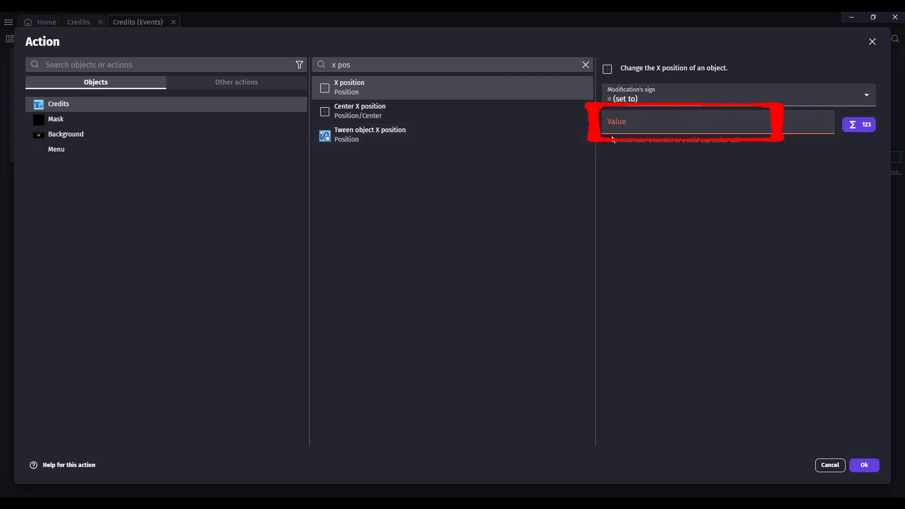
# Step: Set the Credits X position value to the centring expression SceneWindowWidth()/2-Credits.Width()/2
pyautogui.click(618, 124)
pyautogui.write('Scen')
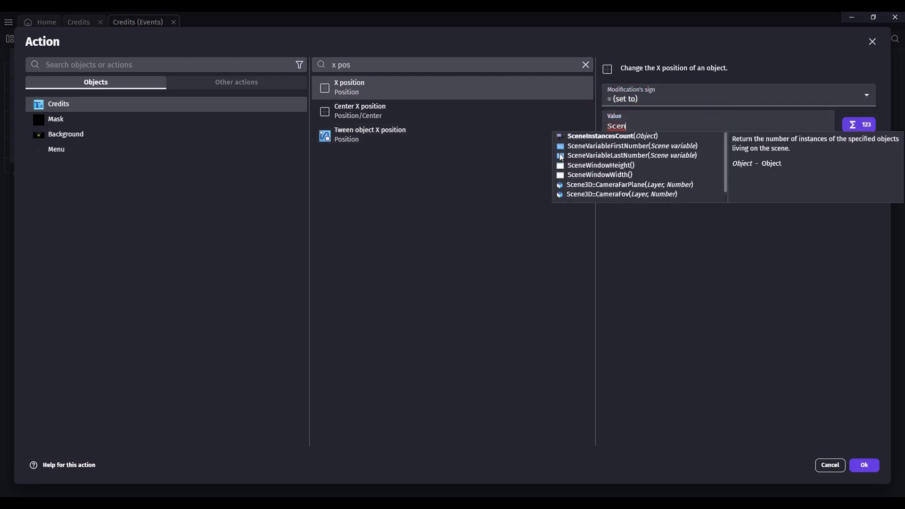
pyautogui.write('eWindow')
pyautogui.click(581, 145)
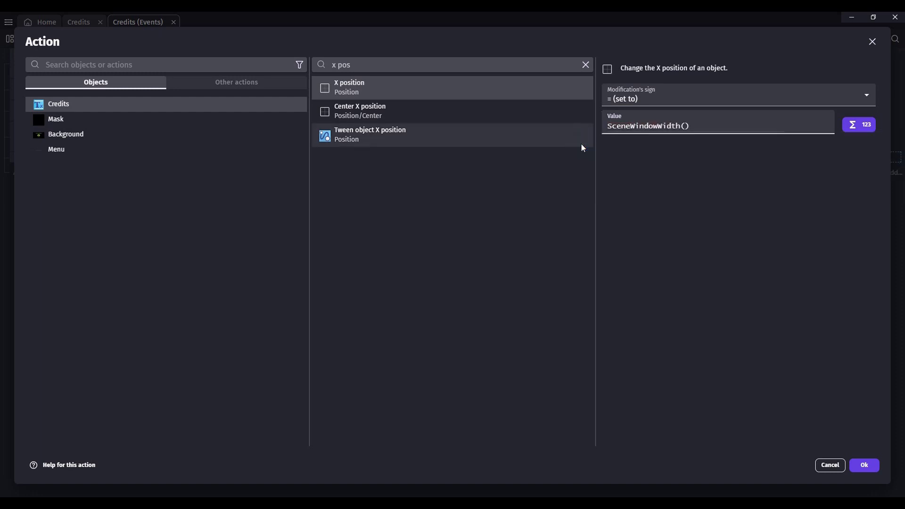
pyautogui.write('/2-cre')
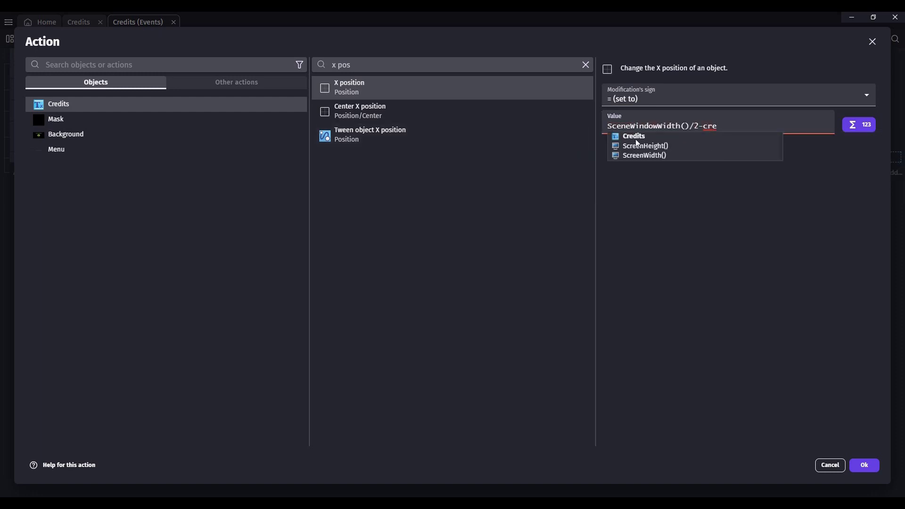
pyautogui.click(635, 136)
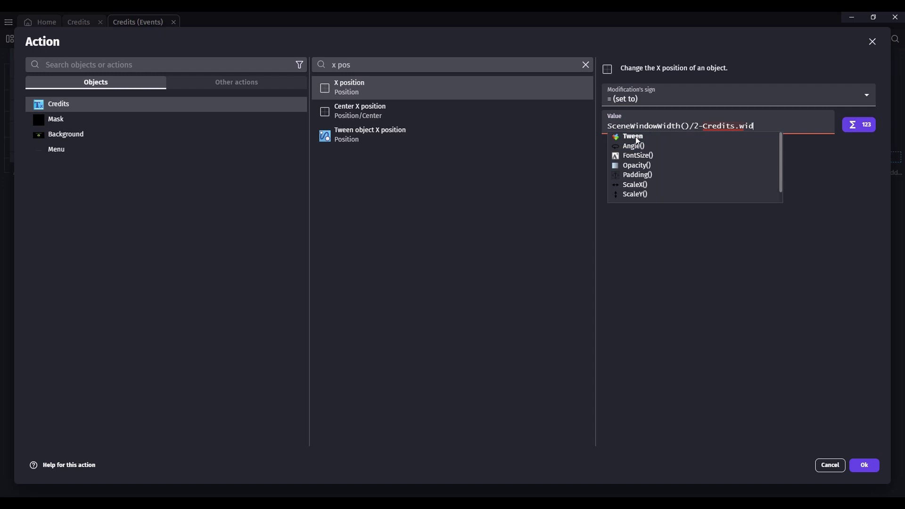
pyautogui.write('wid')
pyautogui.click(637, 138)
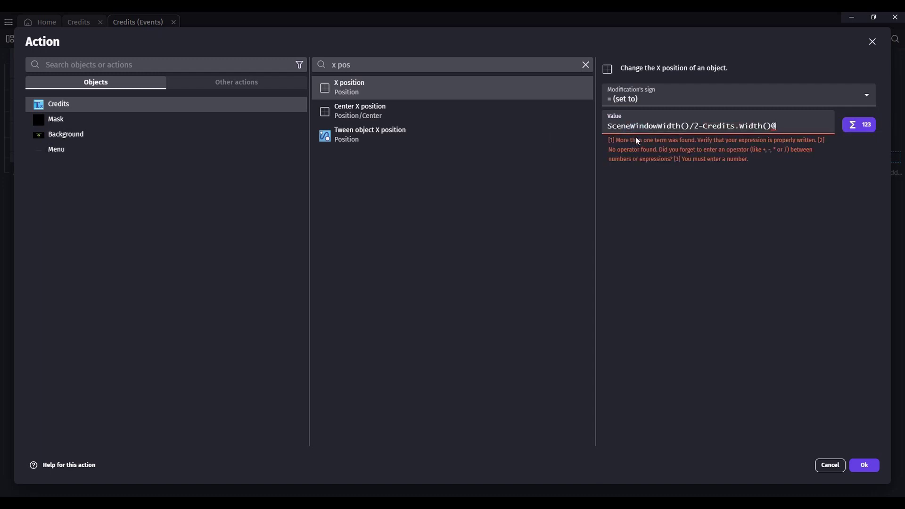
pyautogui.write('/2')
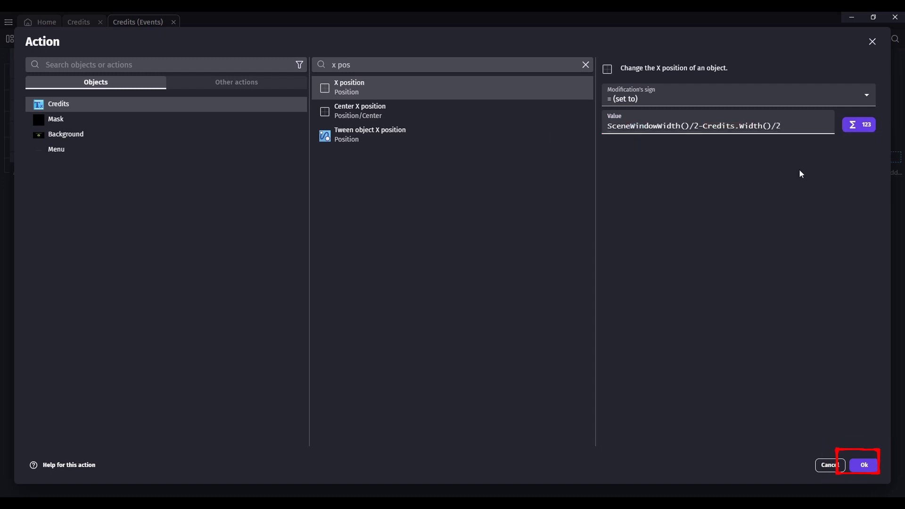
pyautogui.click(864, 465)
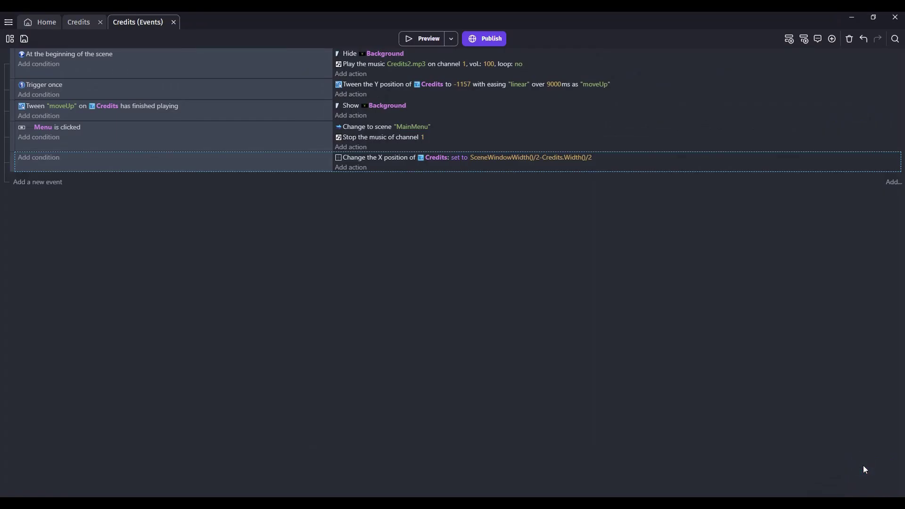
# Step: Duplicate the Credits X position action in the last event and change the copy's object to Background
pyautogui.click(356, 159)
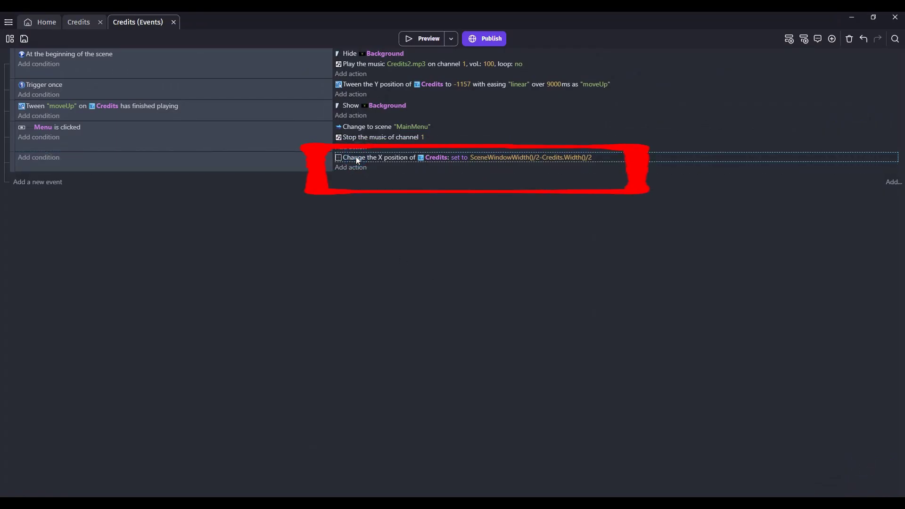
pyautogui.hotkey('ctrl', 'v')
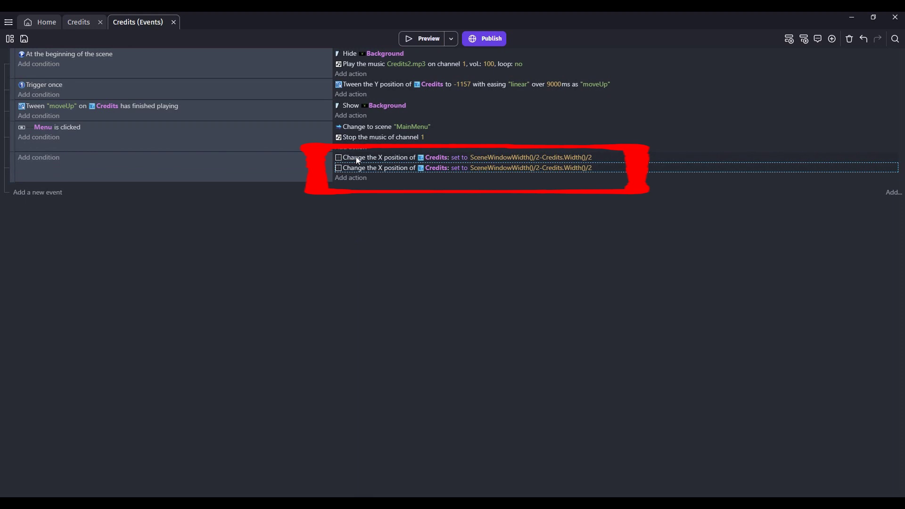
pyautogui.click(434, 168)
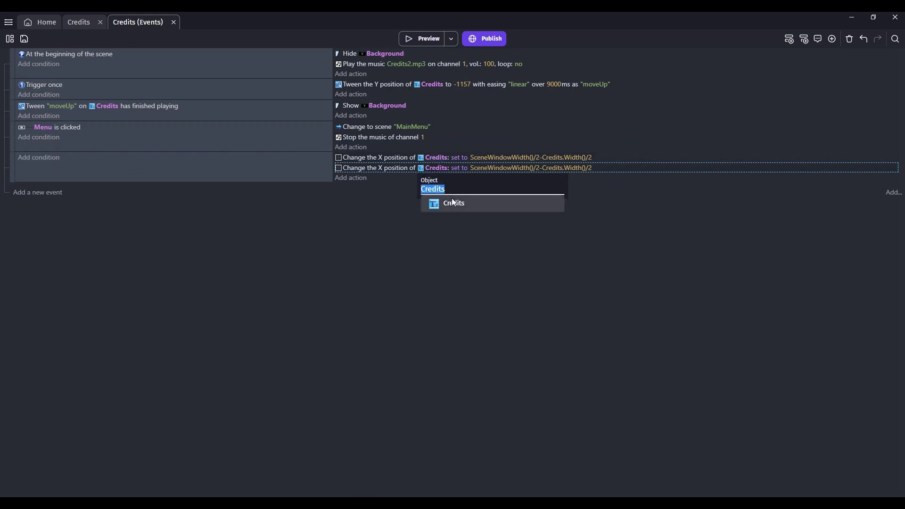
pyautogui.press('BackSpace')
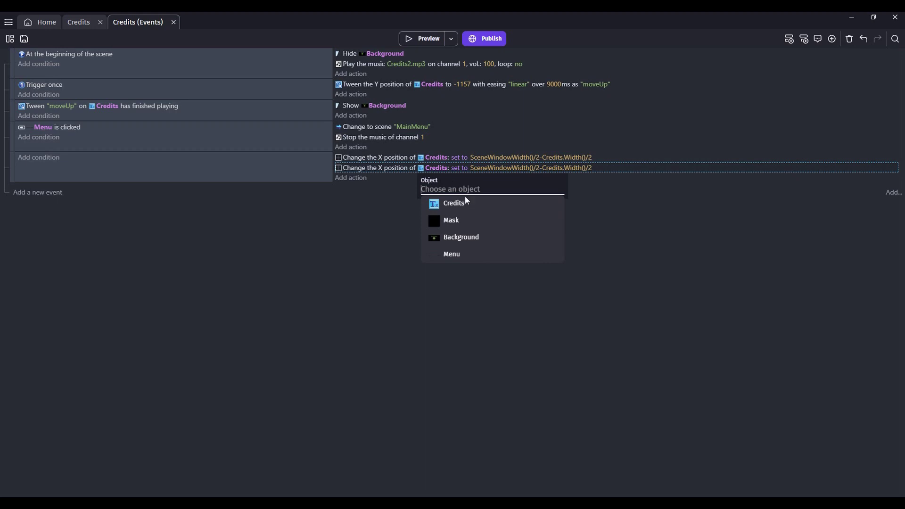
pyautogui.click(463, 237)
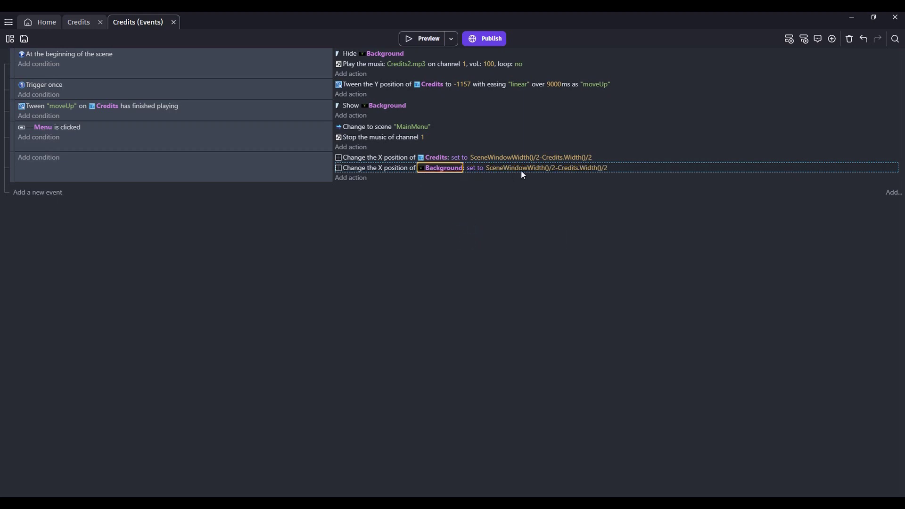
# Step: Set the Background X position value to SceneWindowWidth()/2-Background.Width()/2
pyautogui.click(546, 169)
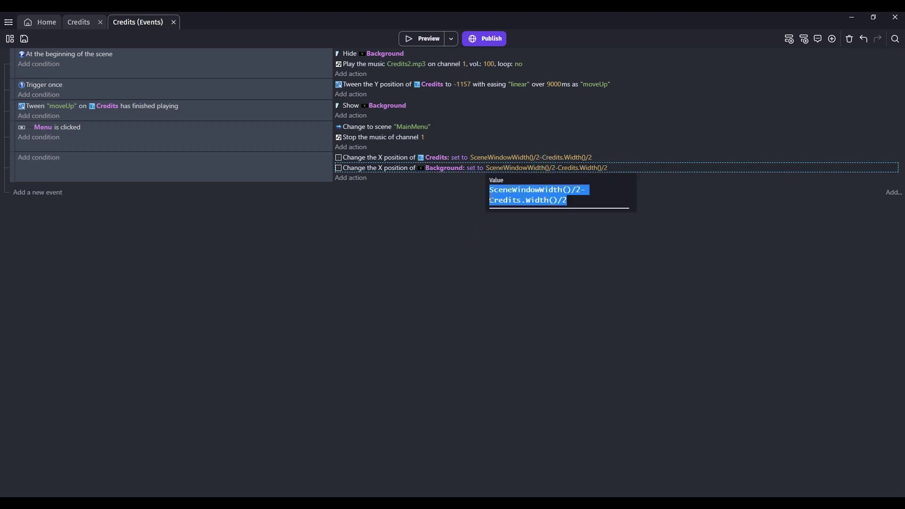
pyautogui.doubleClick(497, 200)
pyautogui.write('Ba')
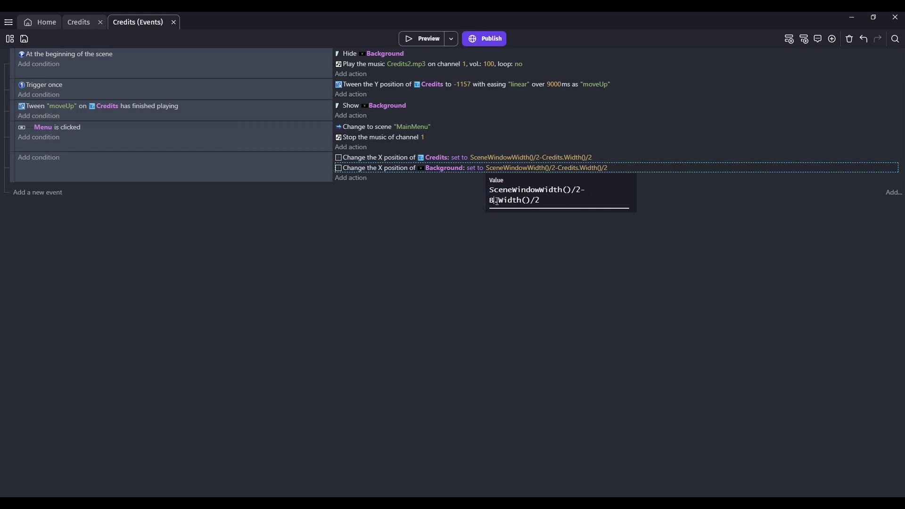
pyautogui.write('ck')
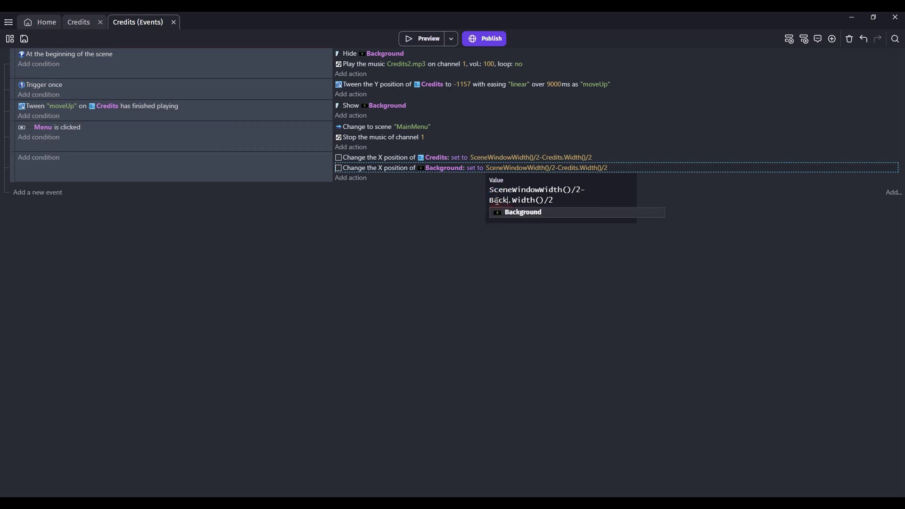
pyautogui.click(517, 214)
pyautogui.click(396, 216)
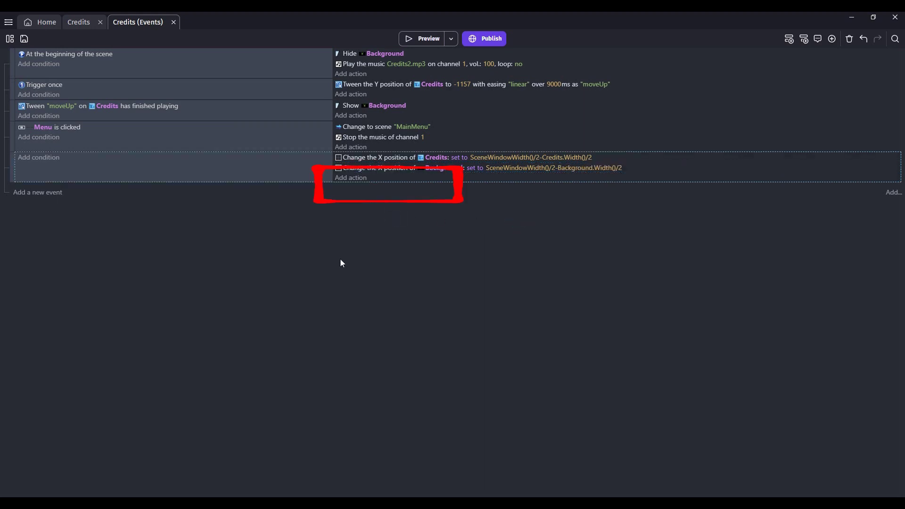
# Step: Start a Y position action for the Background object in the last event, using the set to operator
pyautogui.click(354, 177)
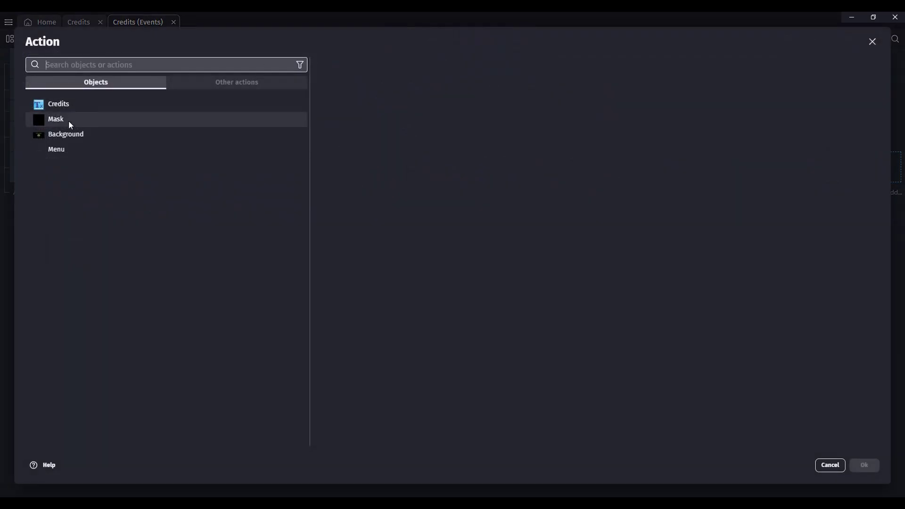
pyautogui.click(67, 134)
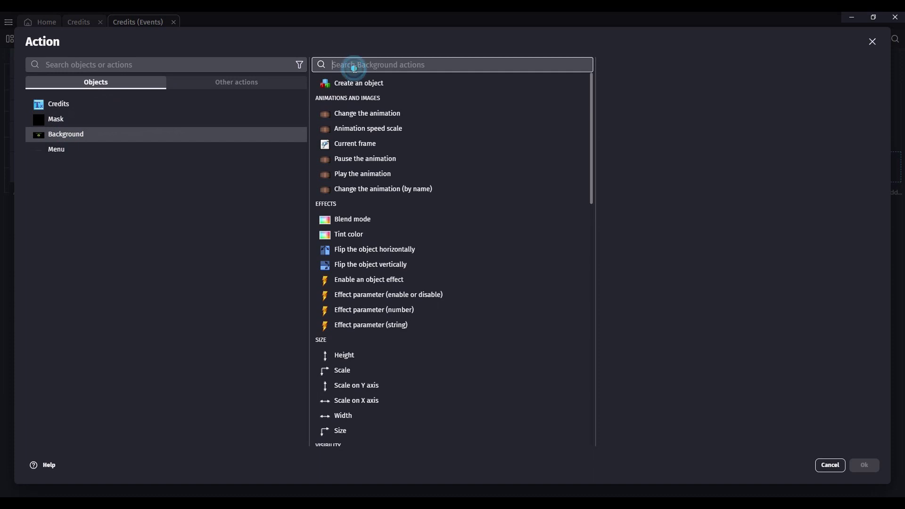
pyautogui.write('y pos')
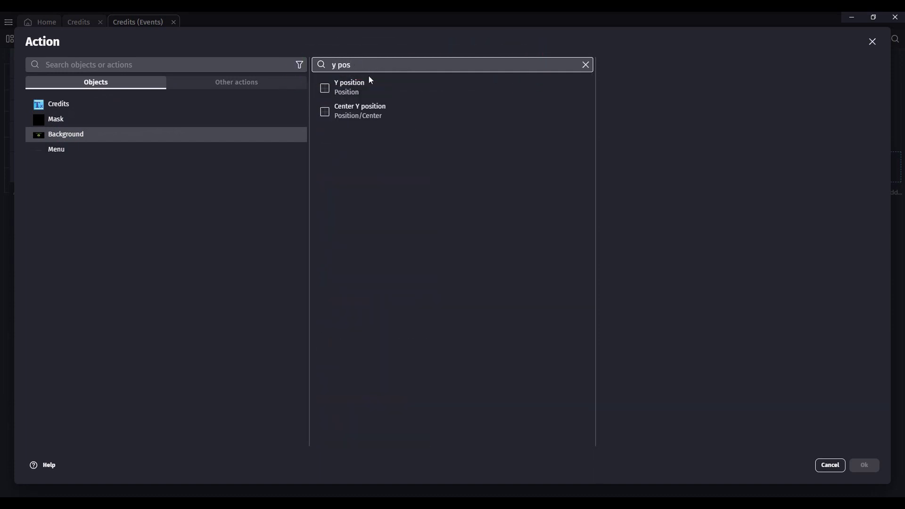
pyautogui.click(380, 87)
pyautogui.click(651, 100)
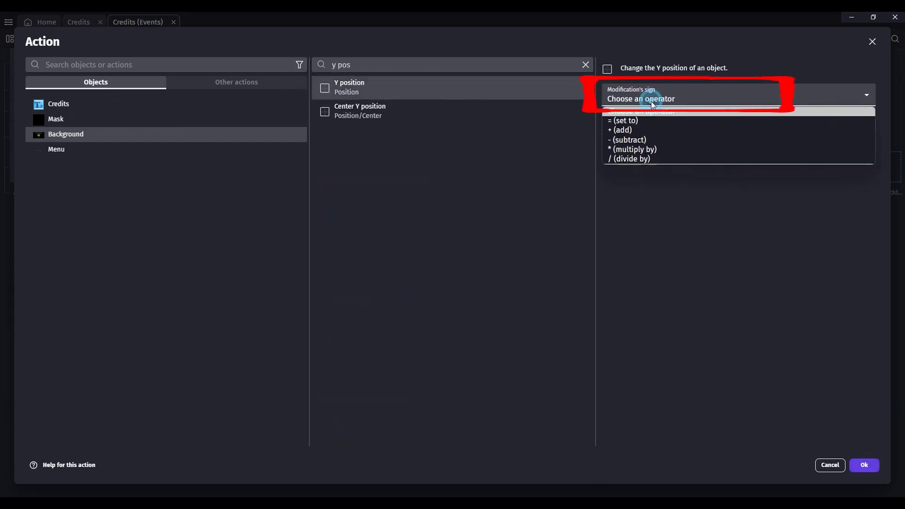
pyautogui.click(650, 121)
pyautogui.click(649, 130)
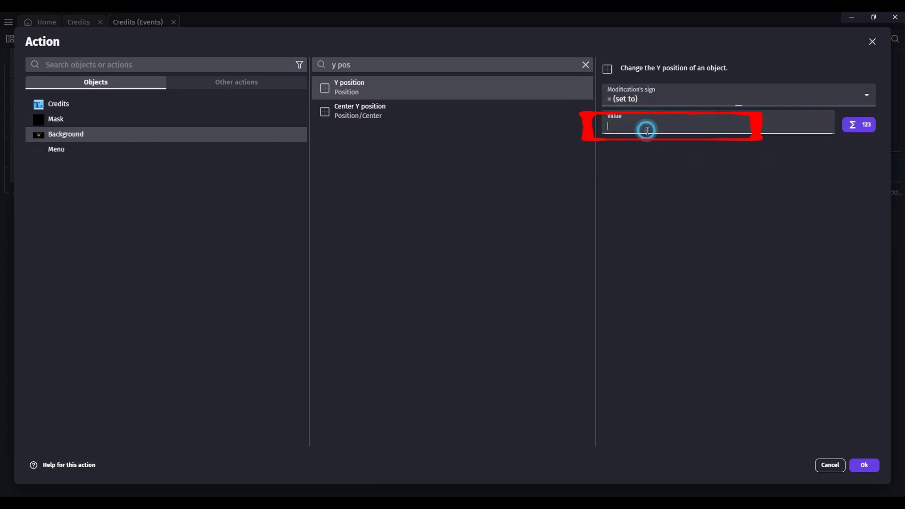
# Step: Set the Background Y position value to SceneWindowHeight()/2-Background.Height()/2 and move the positioning event above all other events
pyautogui.write('SceneWin')
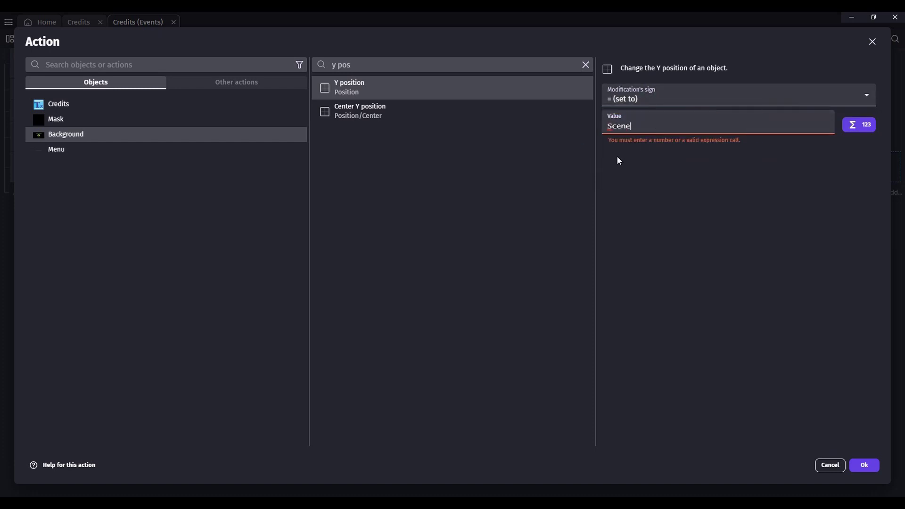
pyautogui.click(639, 136)
pyautogui.write('/2')
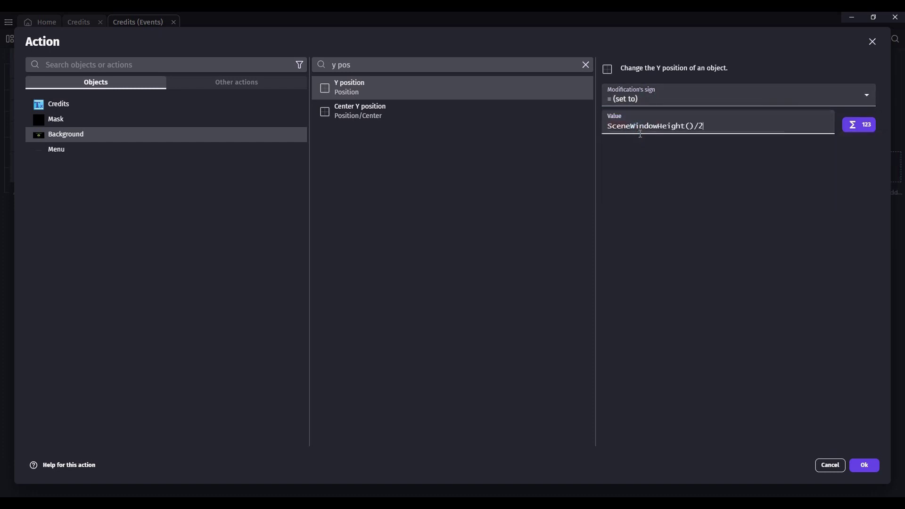
pyautogui.write('-Ba')
pyautogui.click(615, 140)
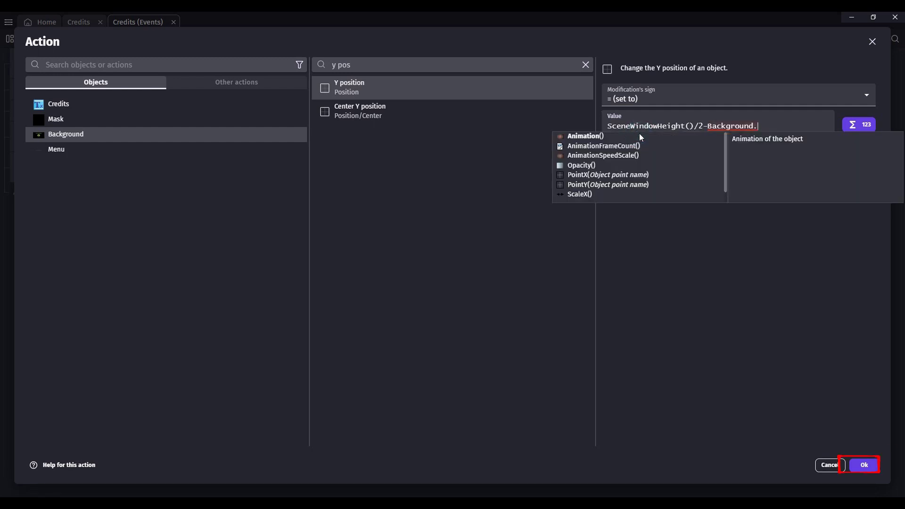
pyautogui.write('he')
pyautogui.press('Return')
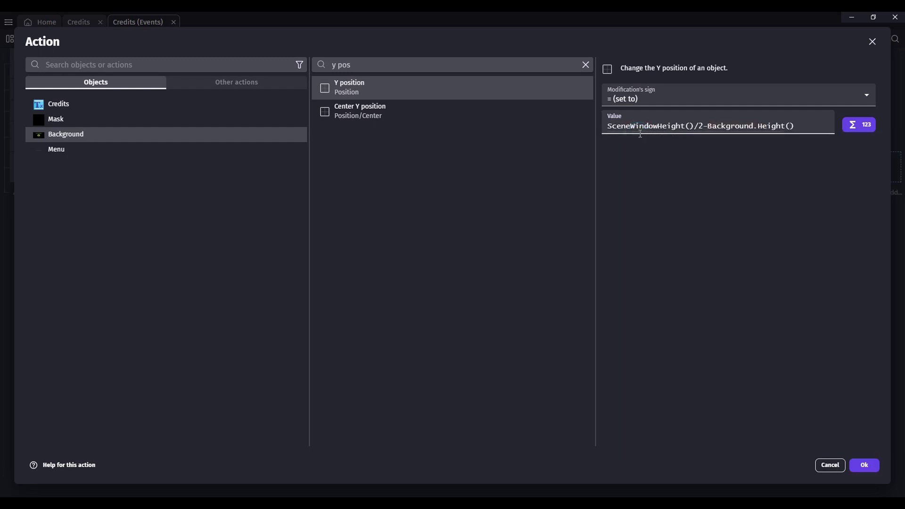
pyautogui.write('/2')
pyautogui.click(864, 465)
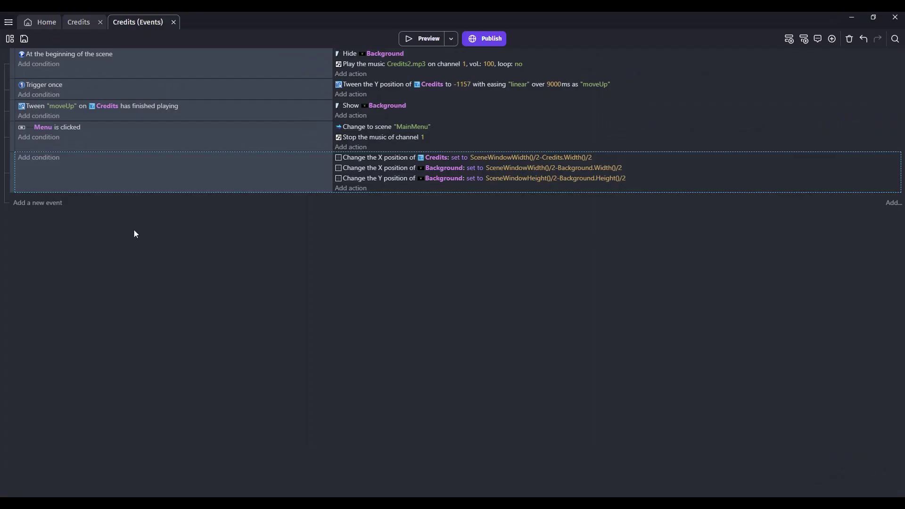
pyautogui.moveTo(11, 168); pyautogui.dragTo(14, 52)
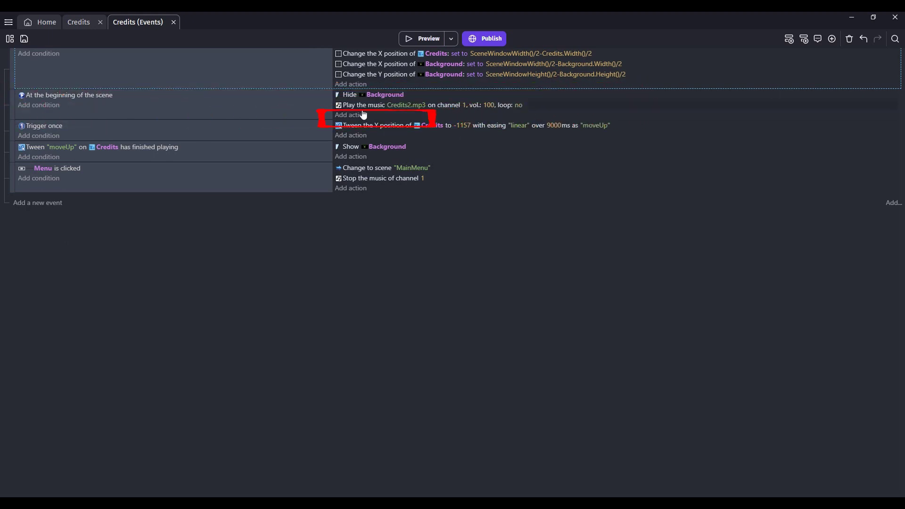
# Step: Add a Window's title action with the new title "Credits" to the At the beginning of the scene event
pyautogui.click(348, 115)
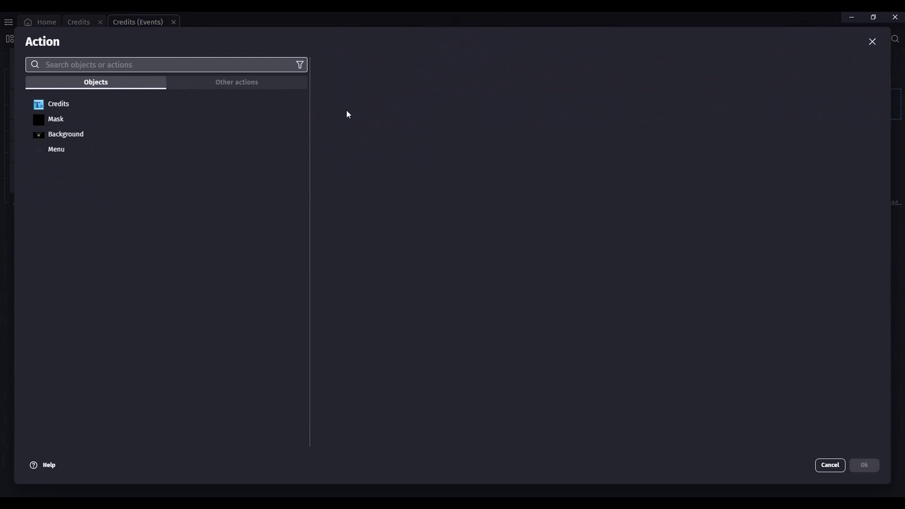
pyautogui.write('ti')
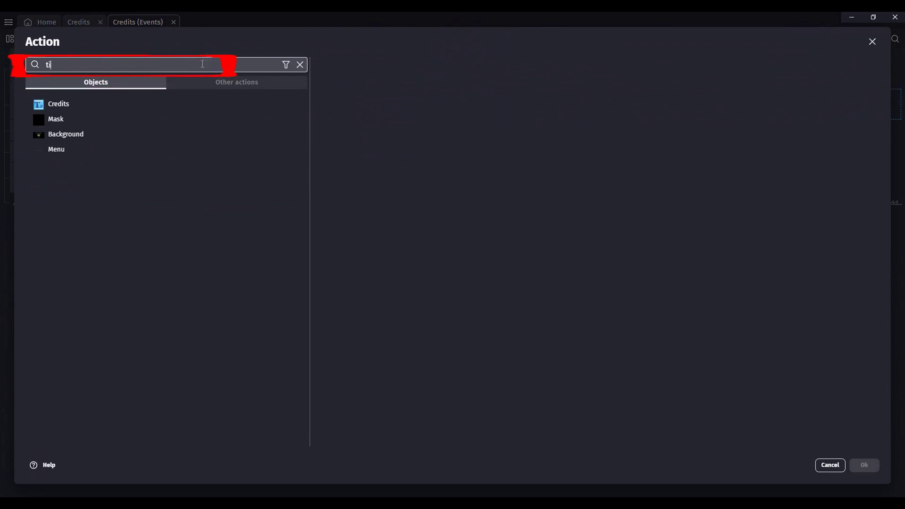
pyautogui.write('tle')
pyautogui.click(147, 101)
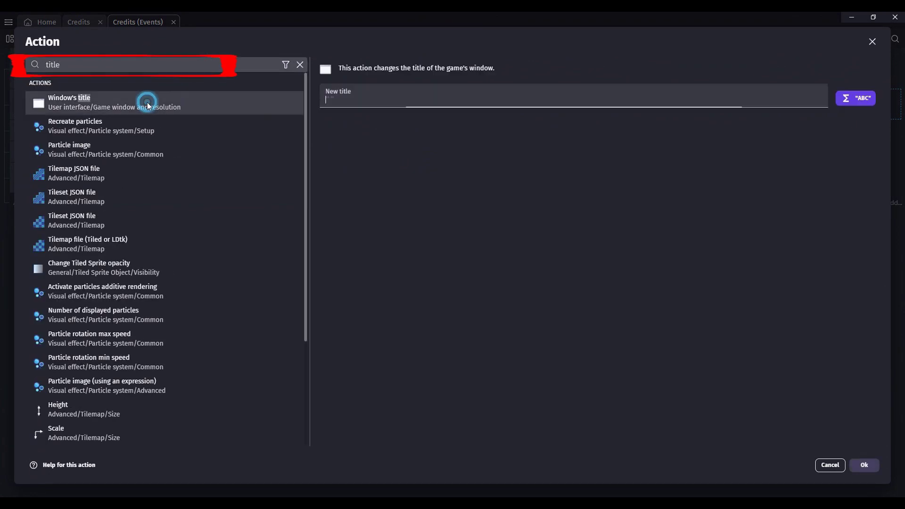
pyautogui.click(393, 100)
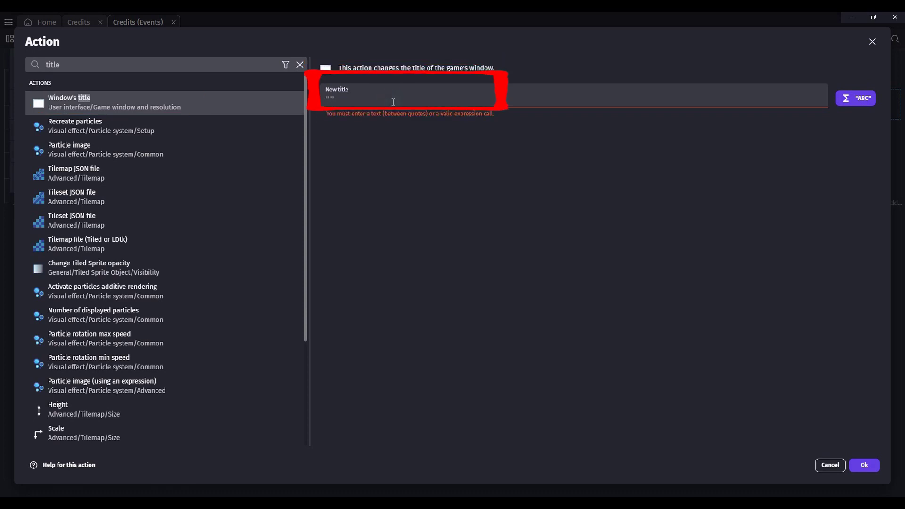
pyautogui.write('"Cr')
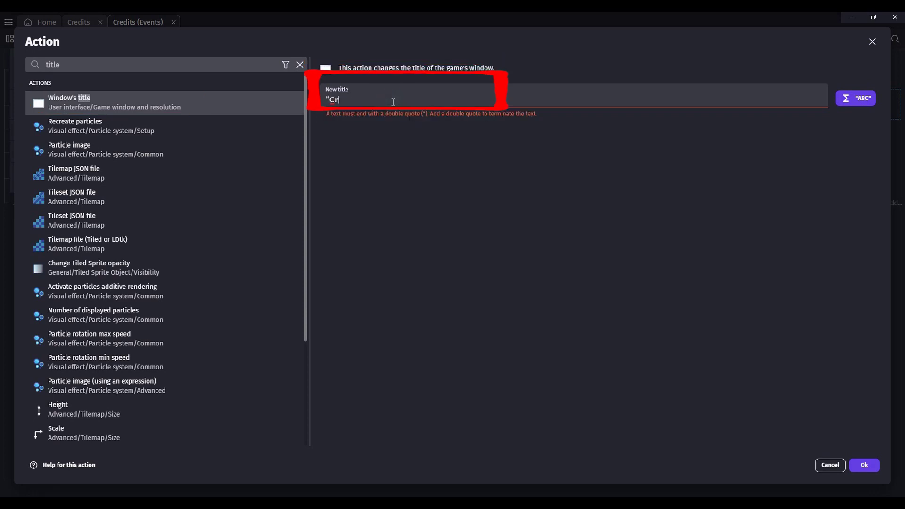
pyautogui.write('edits"')
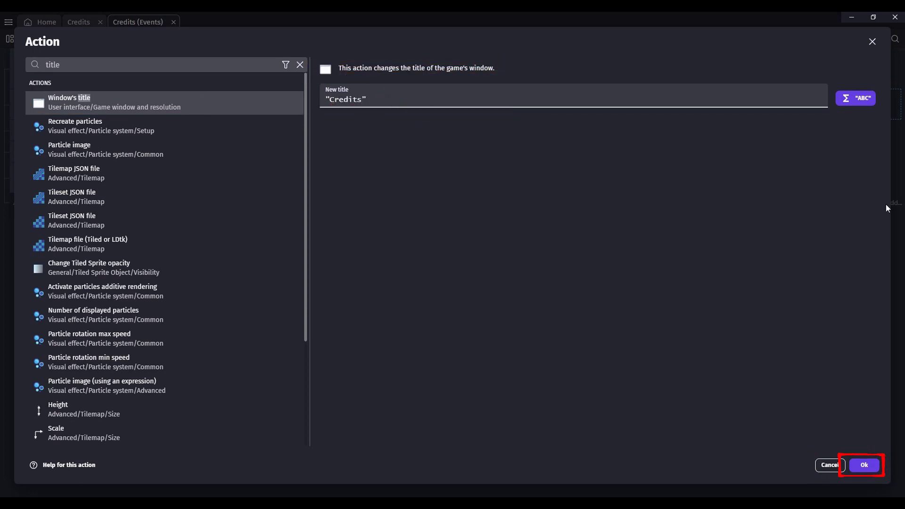
pyautogui.click(862, 464)
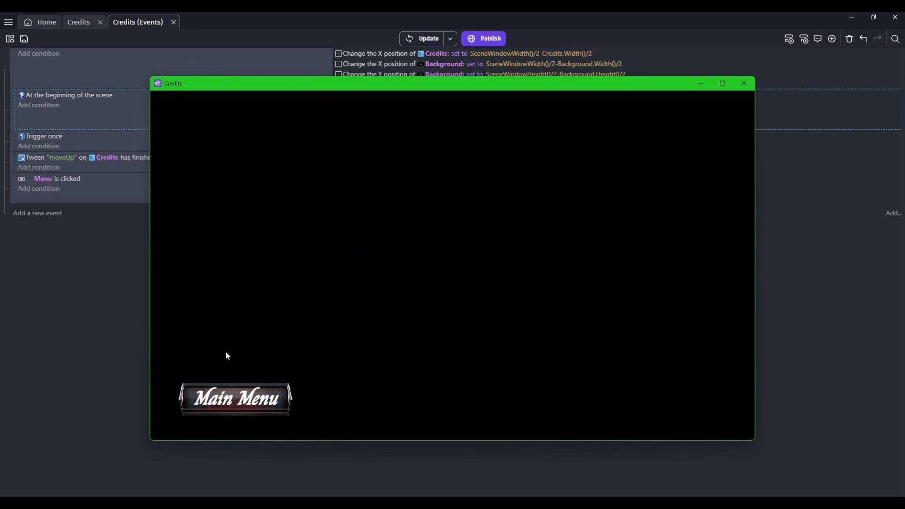
# Step: Test the Main Menu button in the running scene preview, and close the preview window
pyautogui.click(234, 399)
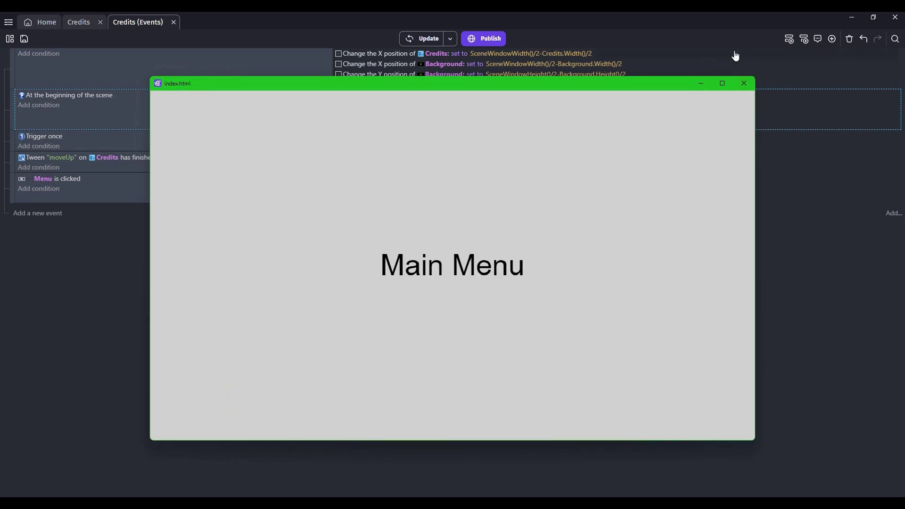
pyautogui.click(743, 85)
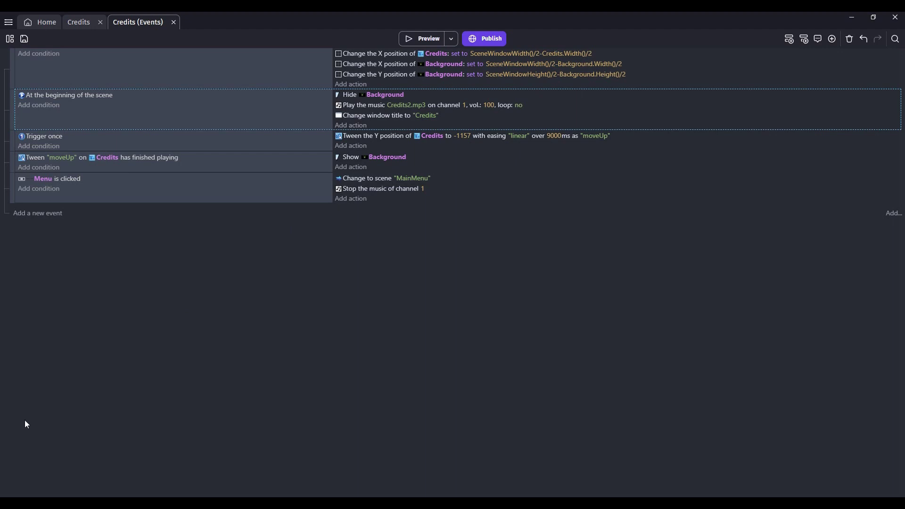
# Step: Open the Menu button object from the Credits scene for editing and add the Anchor behavior to it
pyautogui.hotkey('ctrl', 'shift', 'Tab')
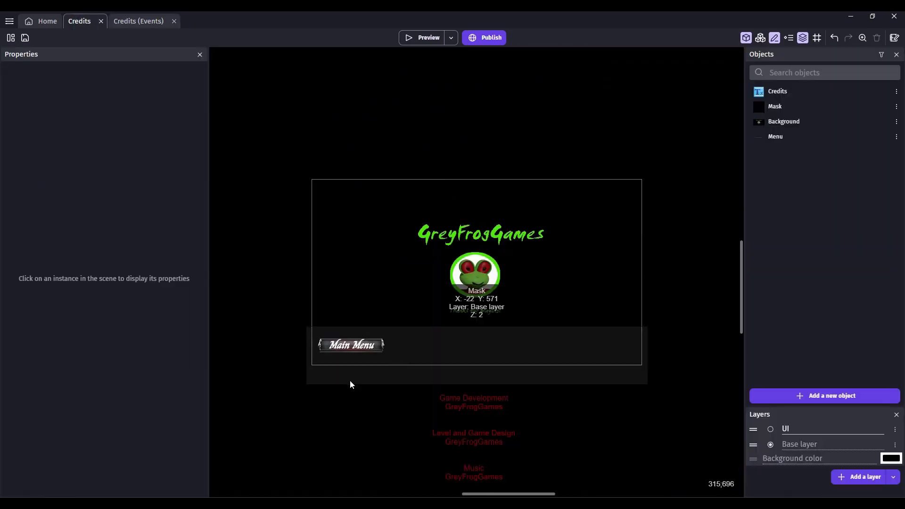
pyautogui.doubleClick(363, 344)
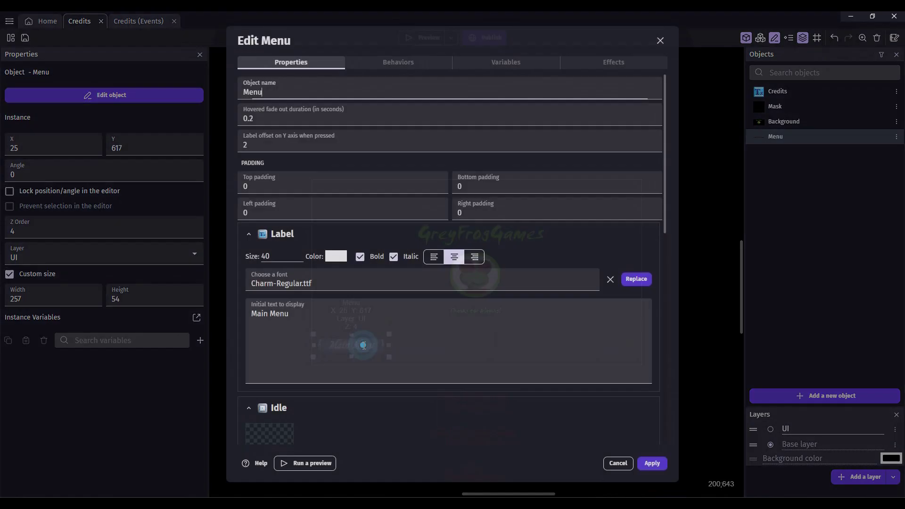
pyautogui.click(420, 64)
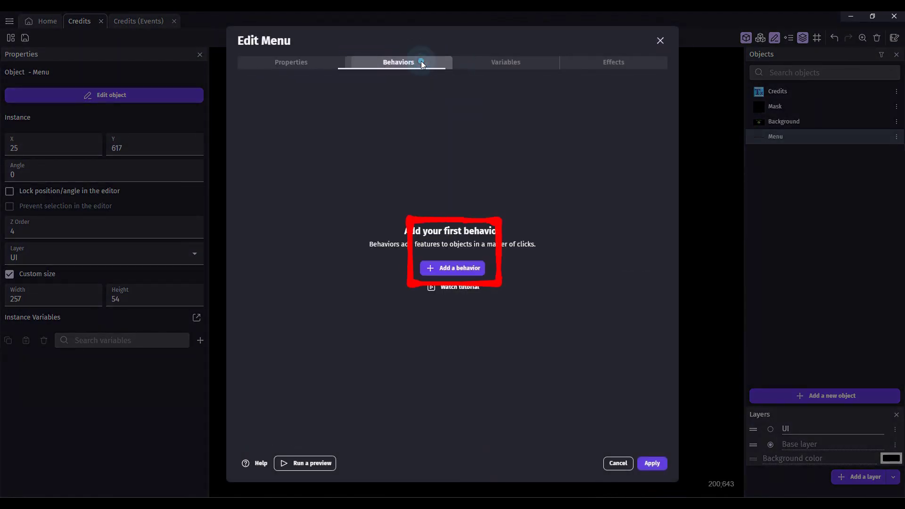
pyautogui.click(465, 268)
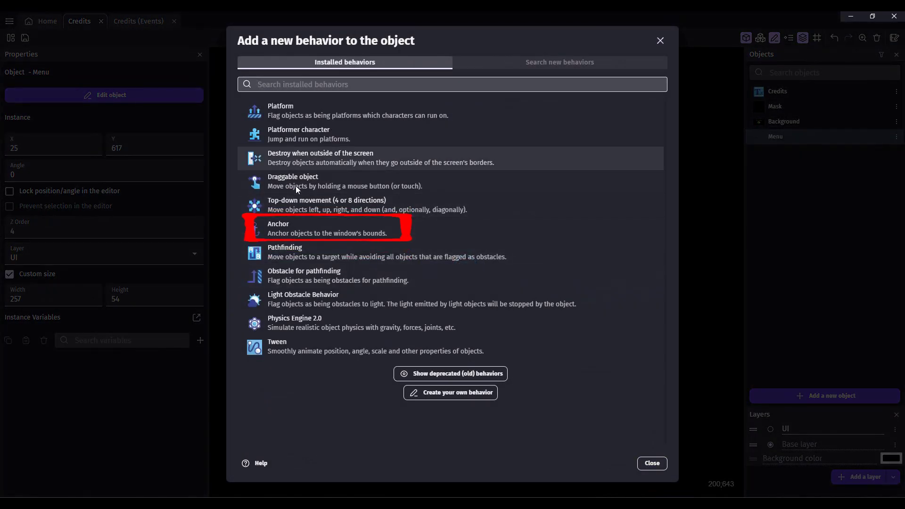
pyautogui.click(292, 232)
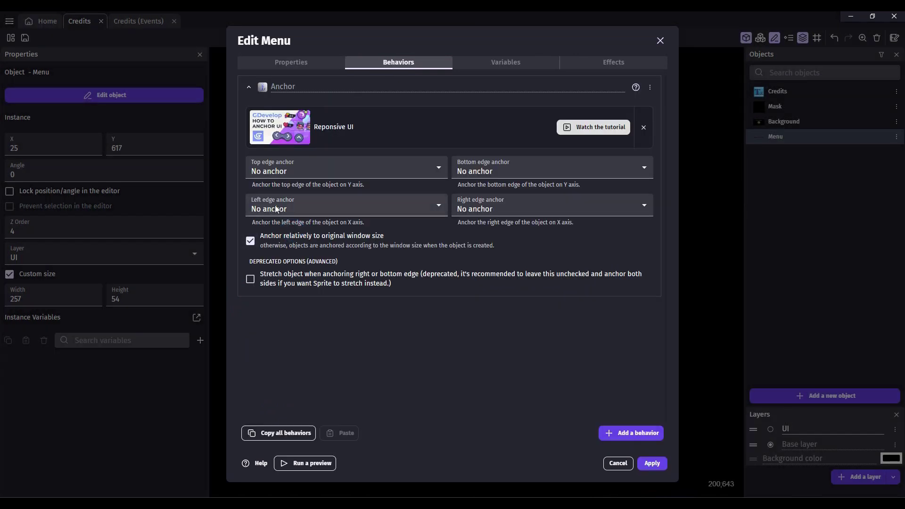
# Step: Anchor the Menu object's left edge to Window left and its bottom edge to Window bottom, and apply the changes
pyautogui.click(291, 210)
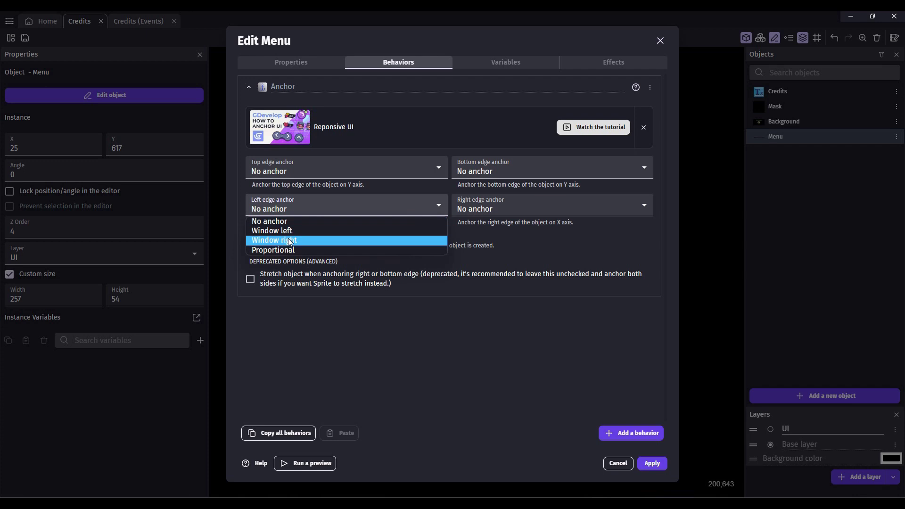
pyautogui.click(302, 231)
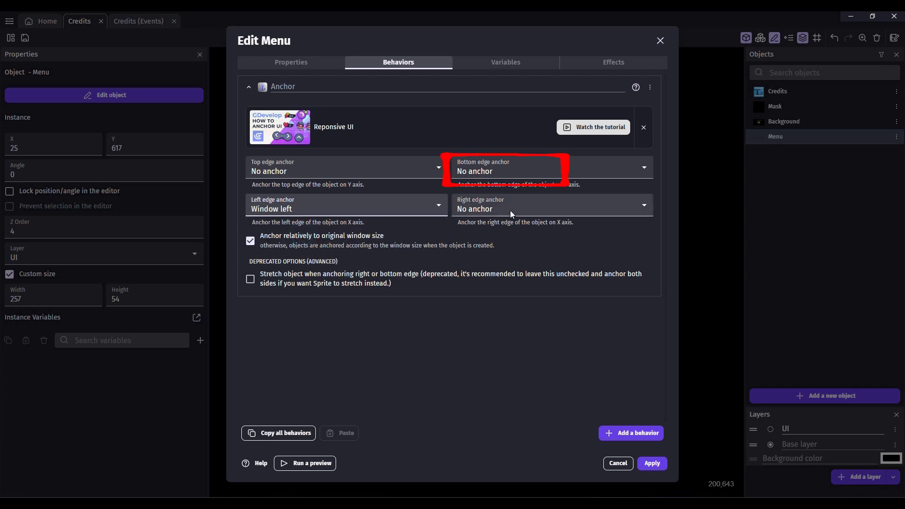
pyautogui.click(485, 172)
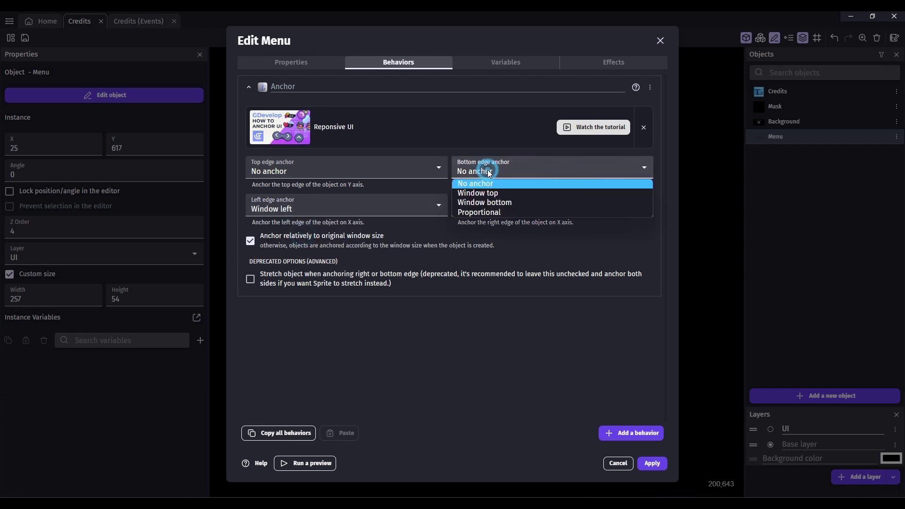
pyautogui.click(490, 202)
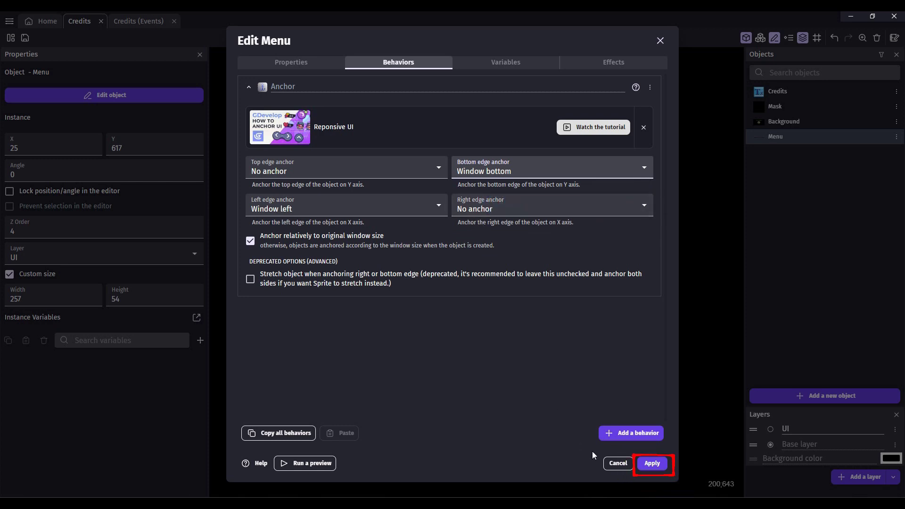
pyautogui.click(653, 464)
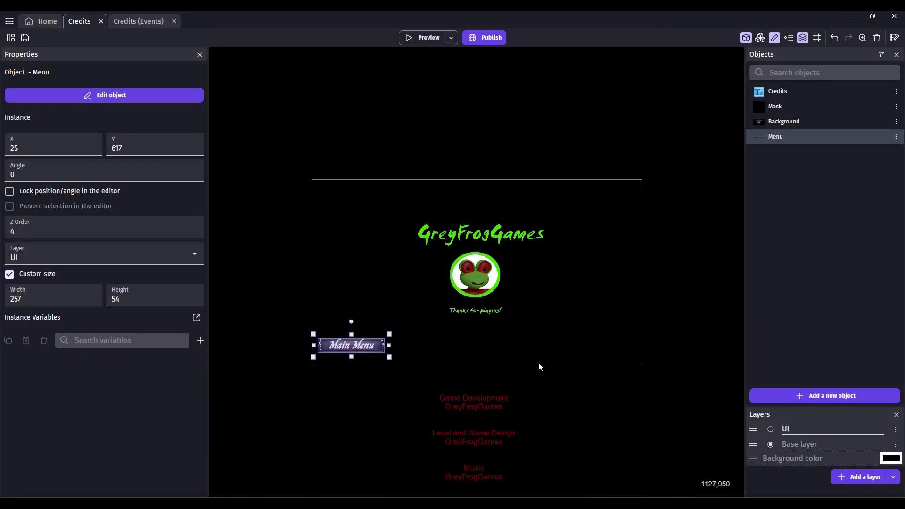
# Step: Preview the Credits scene to check the anchored Main Menu button
pyautogui.click(425, 38)
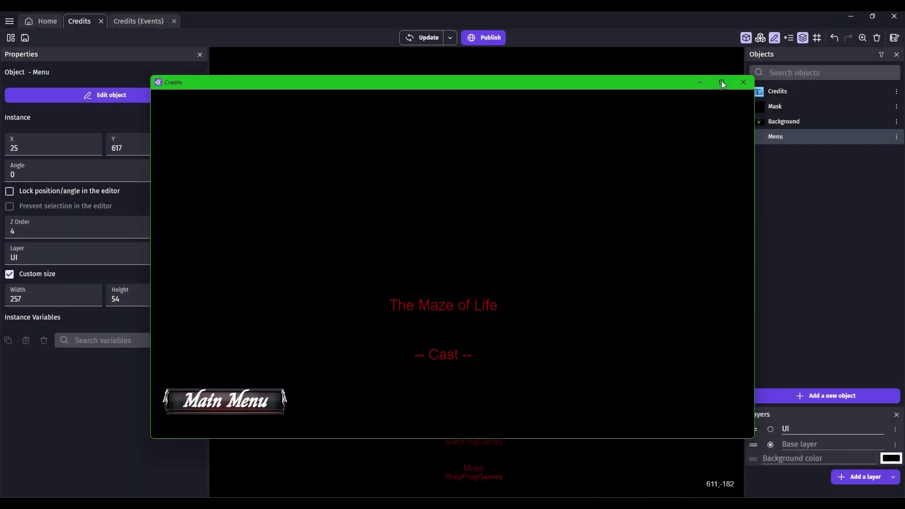